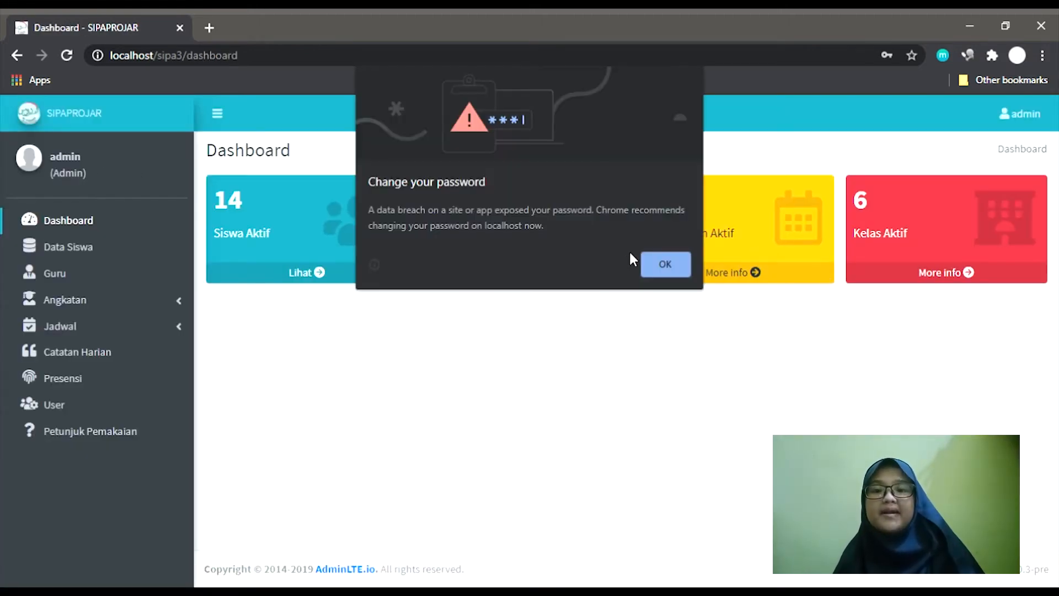
Dismiss Chrome's password popup, open Data Siswa and scroll through the student table.
left_click(657, 264)
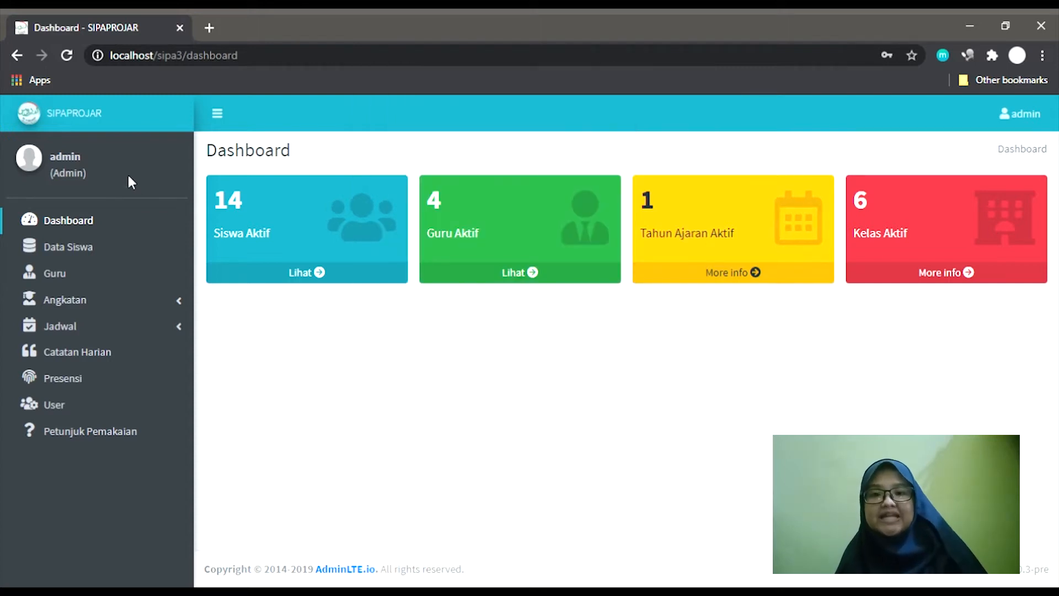
triple_click(115, 173)
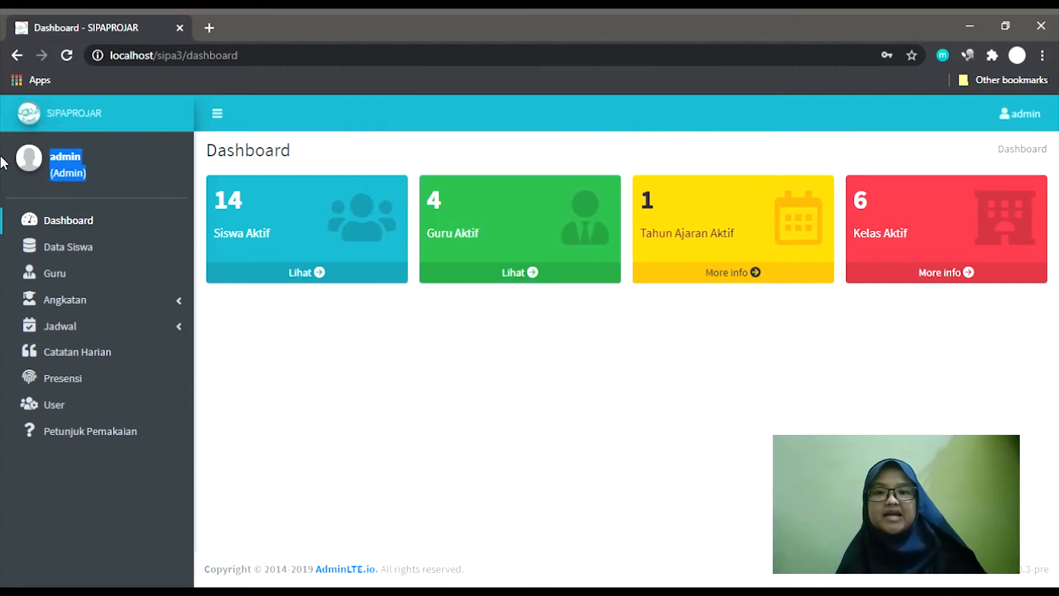
left_click(104, 158)
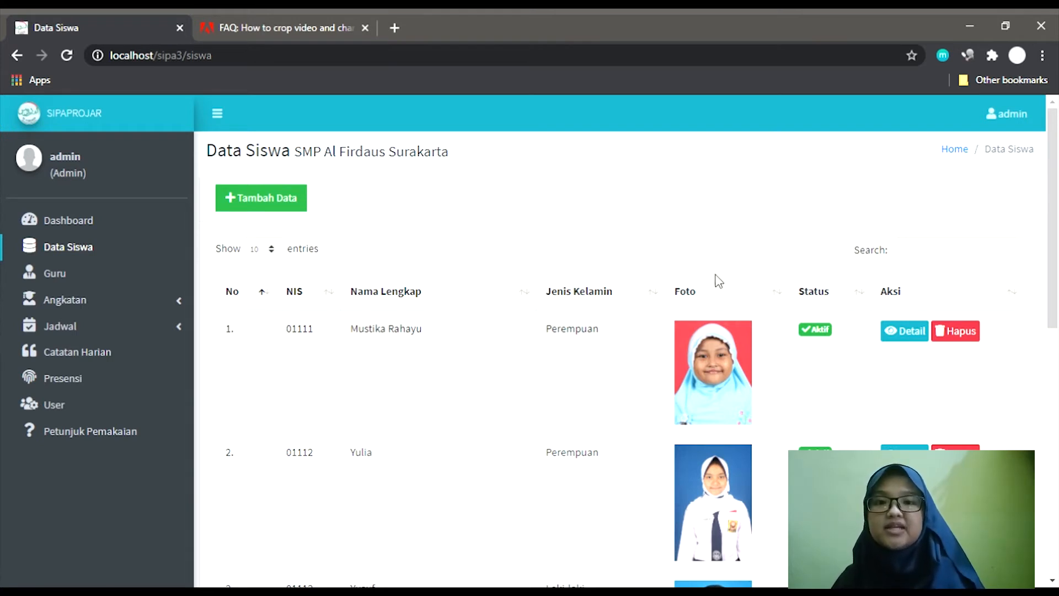
scroll(731, 289, "down", 2)
scroll(731, 289, "down", 4)
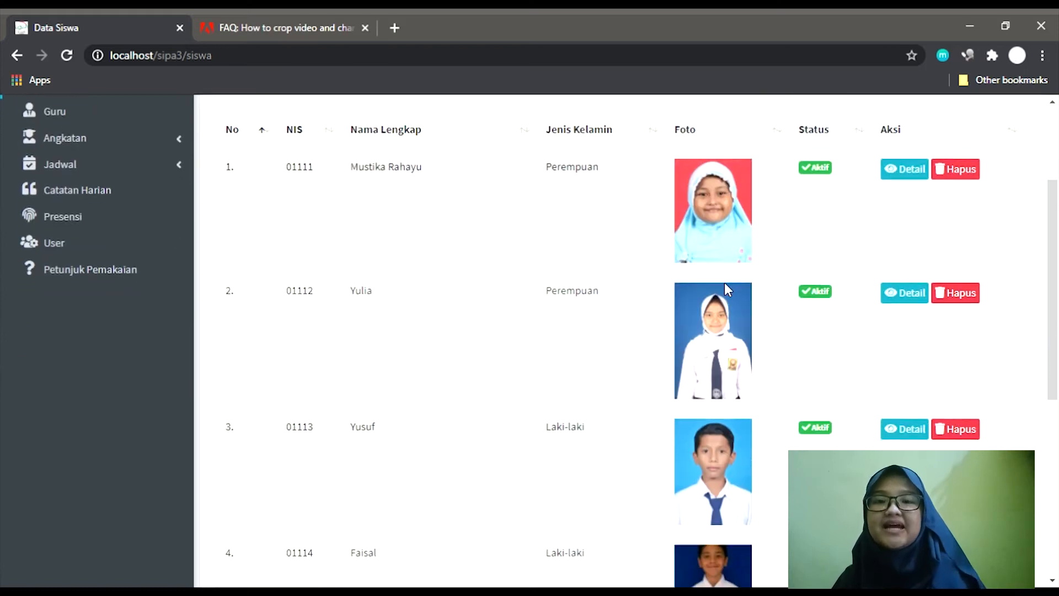
scroll(727, 289, "up", 5)
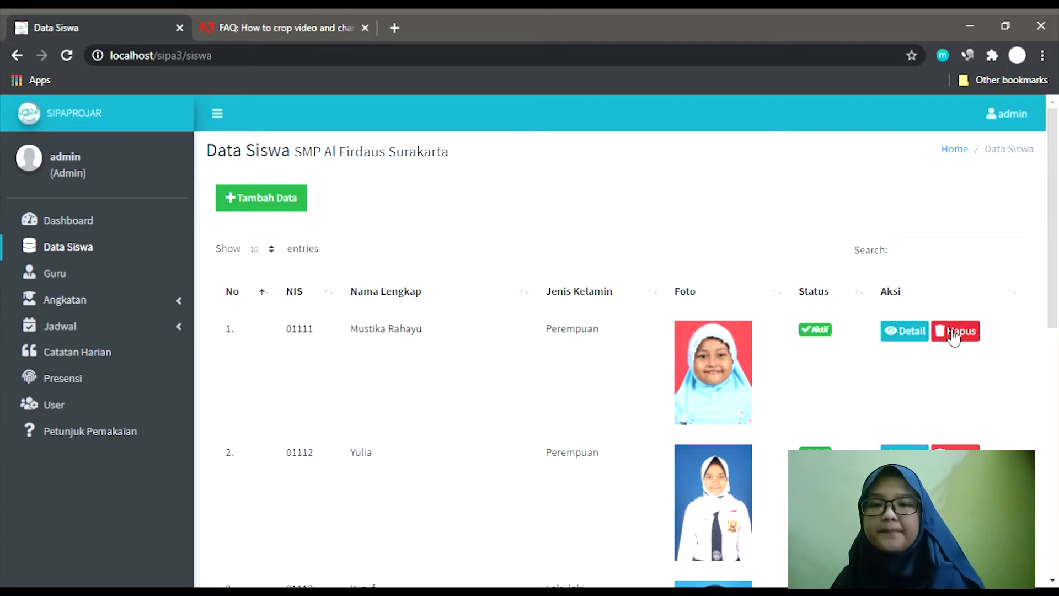
left_click(283, 204)
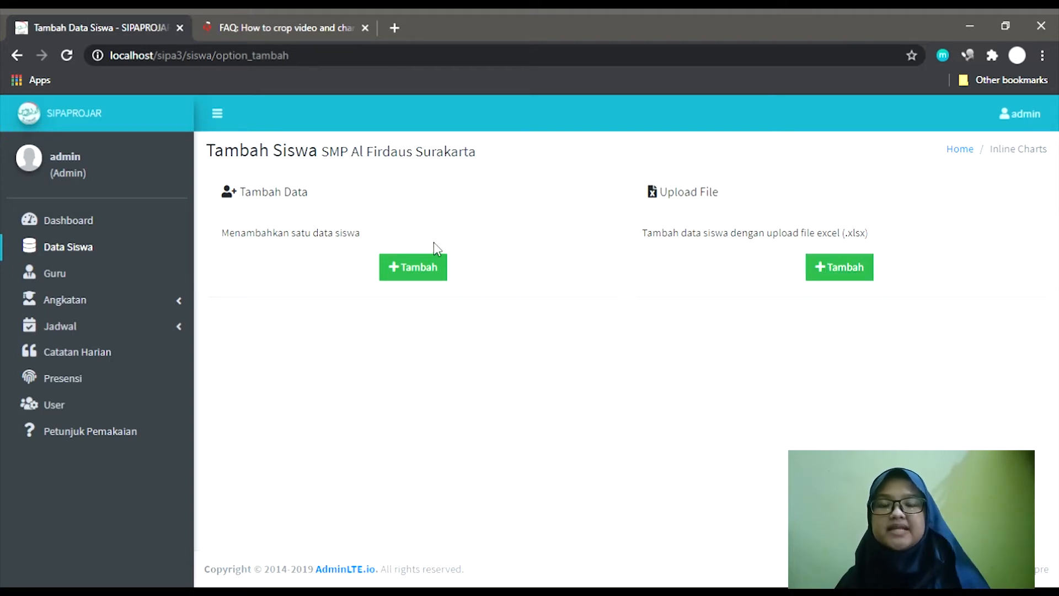
left_click(432, 271)
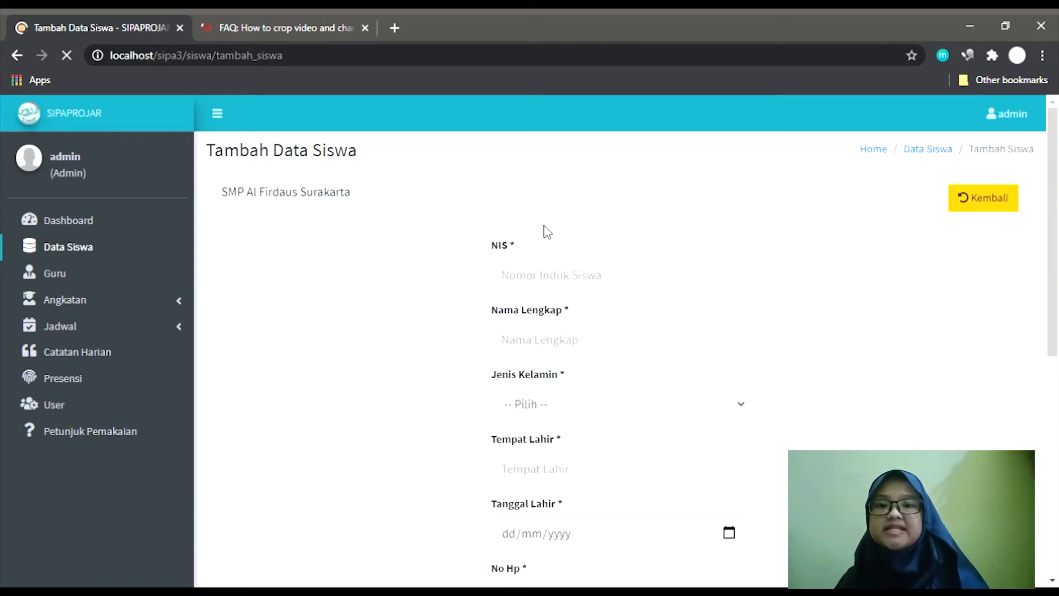
left_click(528, 292)
type("3117053")
key("Tab")
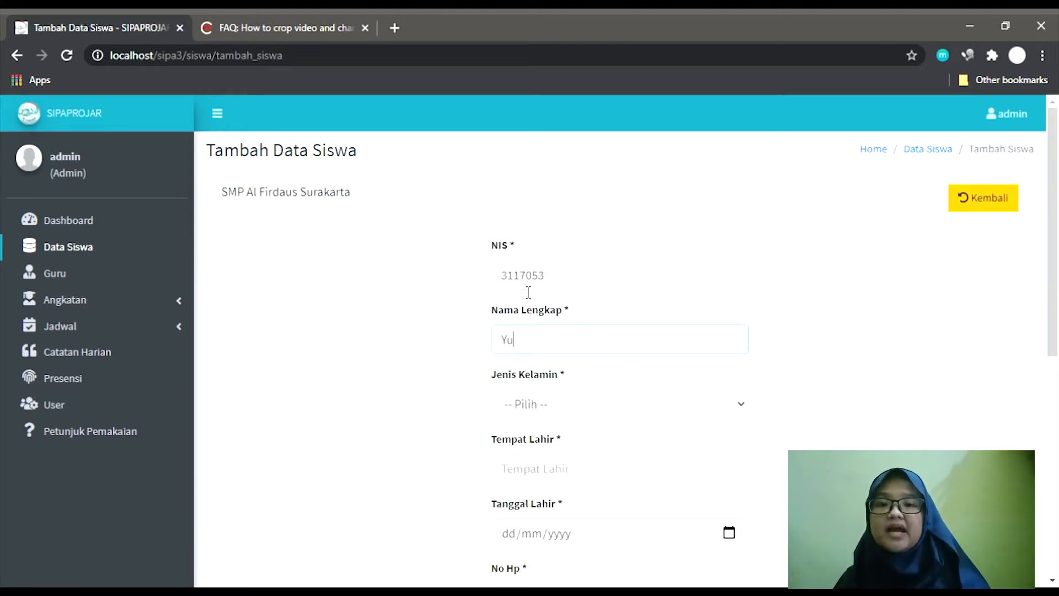
key("Tab")
key("p")
key("Tab")
type("Solo")
key("Tab")
type("10082000")
Add her phone, e-mail, religion Islam and address, attach a pass photo, and submit.
key("Tab")
type("08812345")
key("Tab")
type("email@gmail.com")
key("Tab")
type("Islam")
key("Tab")
type("Banjarsari Solo")
key("Tab")
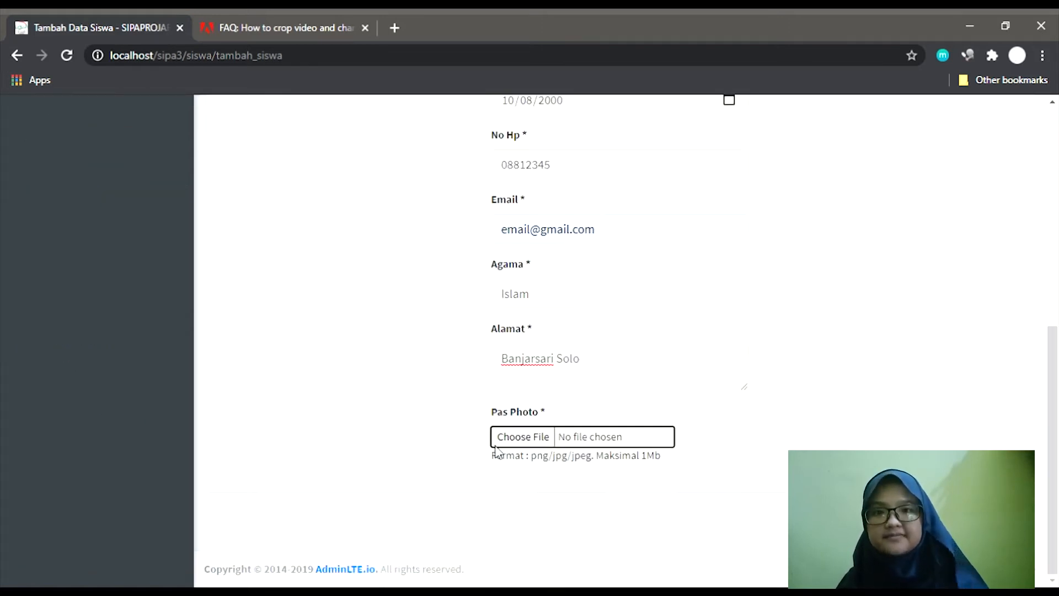
left_click(524, 437)
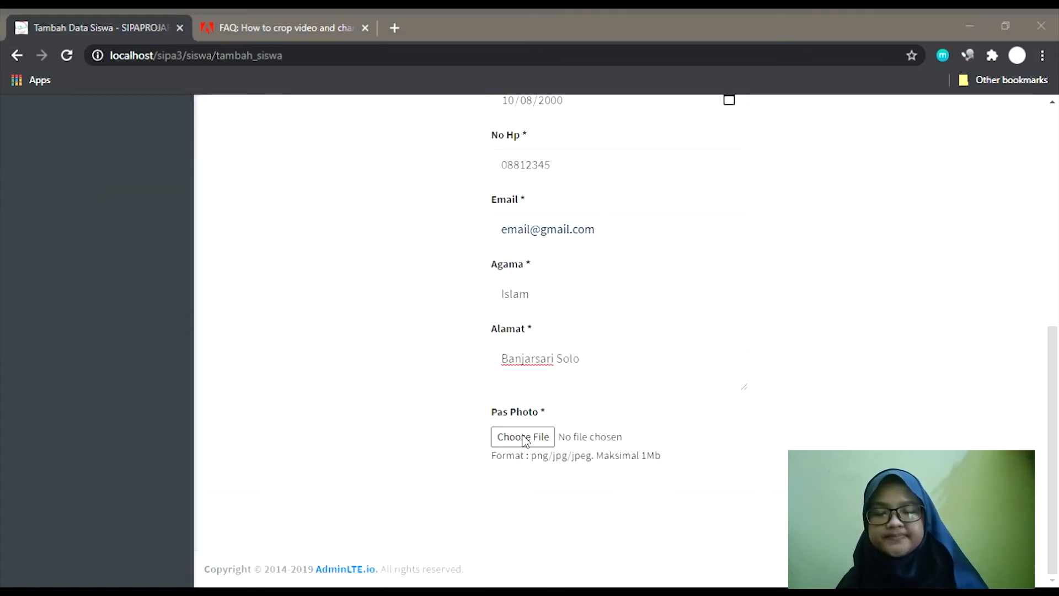
double_click(422, 268)
key("Tab")
key("Return")
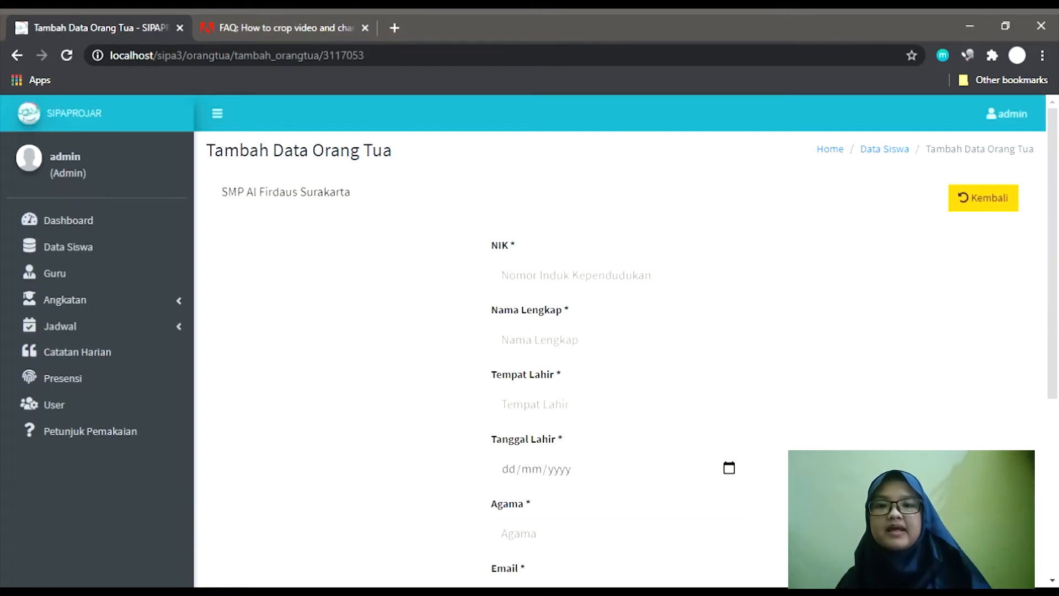
left_click_drag(309, 153, 398, 157)
left_click(548, 276)
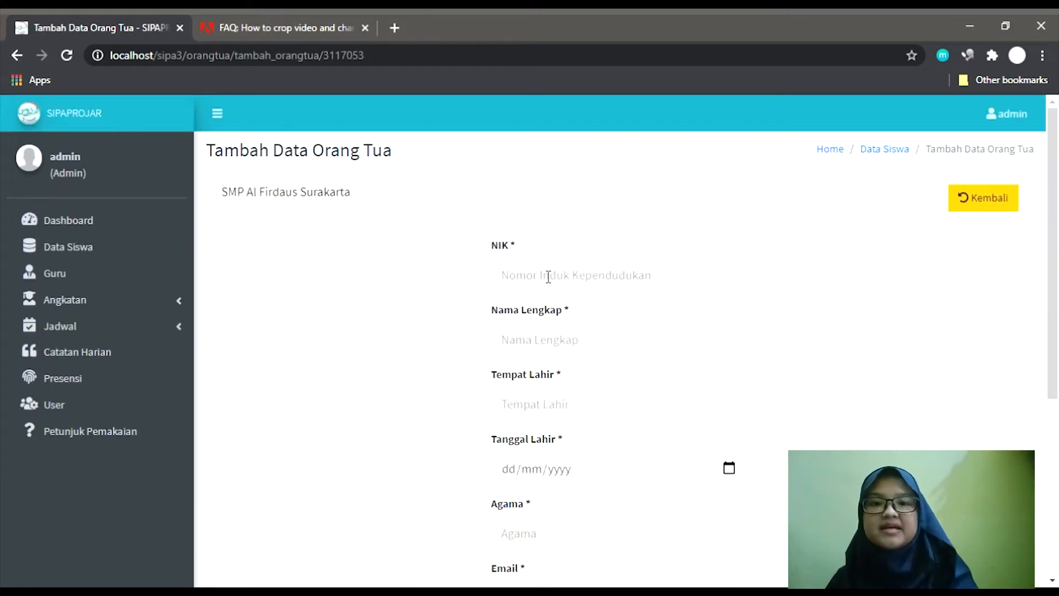
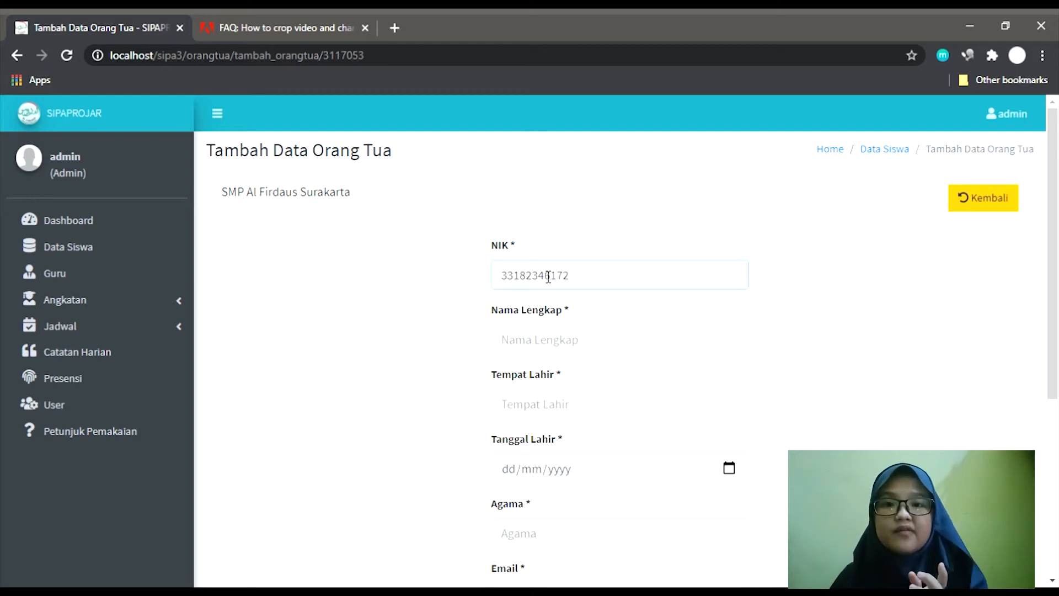
key("Tab")
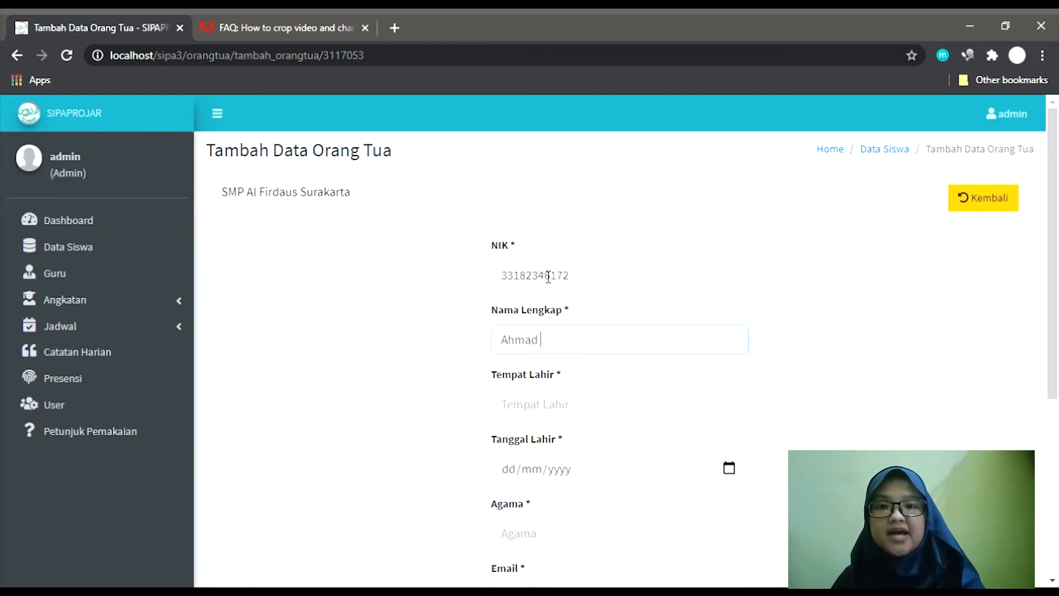
key("Tab")
key("BackSpace")
key("BackSpace")
key("BackSpace")
key("BackSpace")
key("BackSpace")
key("Tab")
key("Tab")
Add the parent's religion Islam, e-mail, phone and address, then save.
type("Islam")
key("Tab")
type("email@gmail.com")
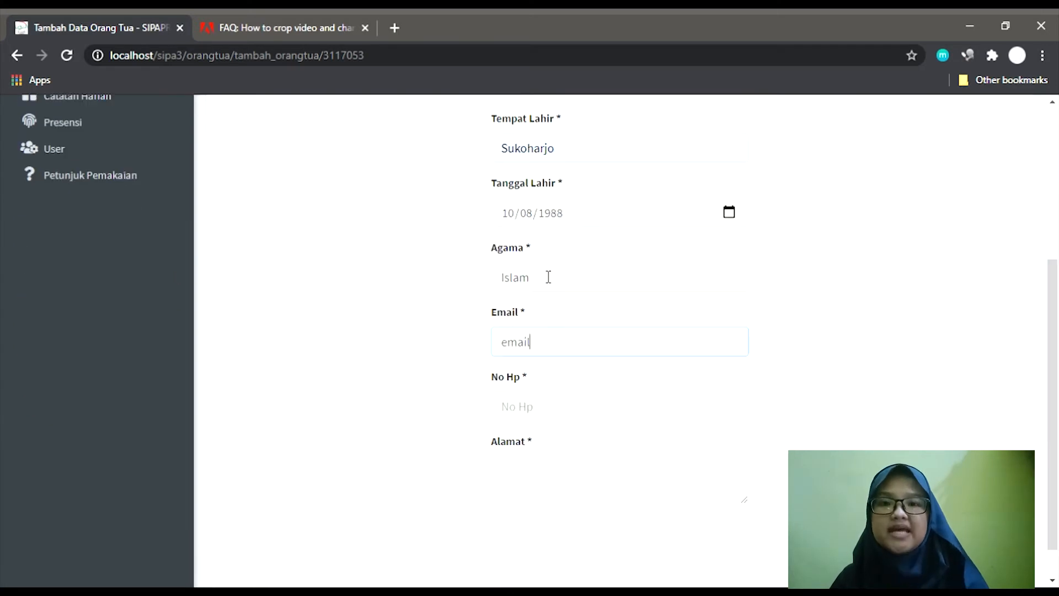
key("Tab")
key("Tab")
type("Banjarsari Solo")
key("Tab")
key("Return")
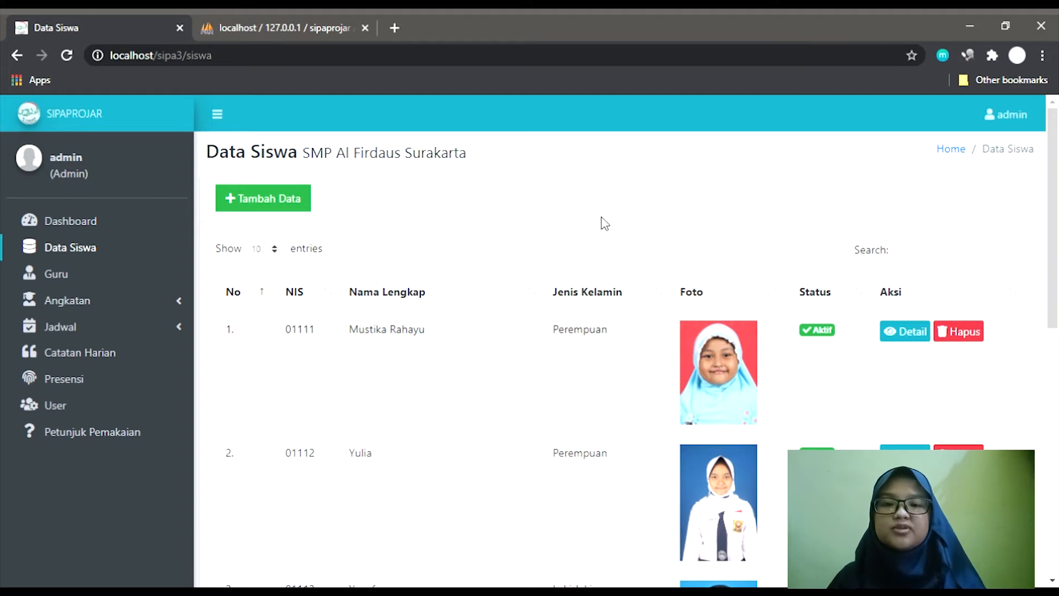
Upload the .xlsx student file and review its preview of ten students, NIS 13211–13220.
left_click(276, 208)
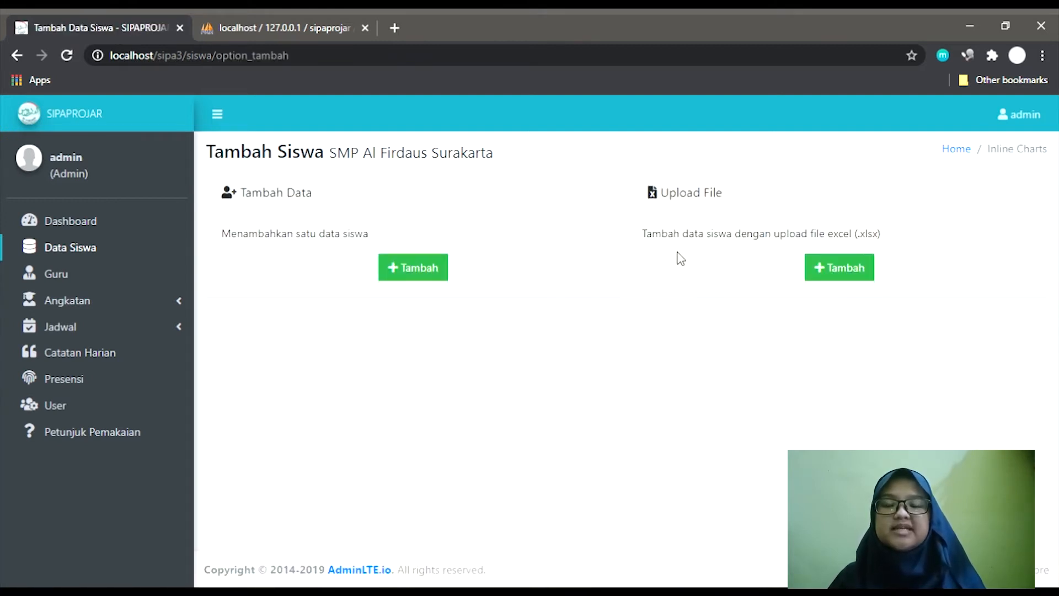
left_click(860, 276)
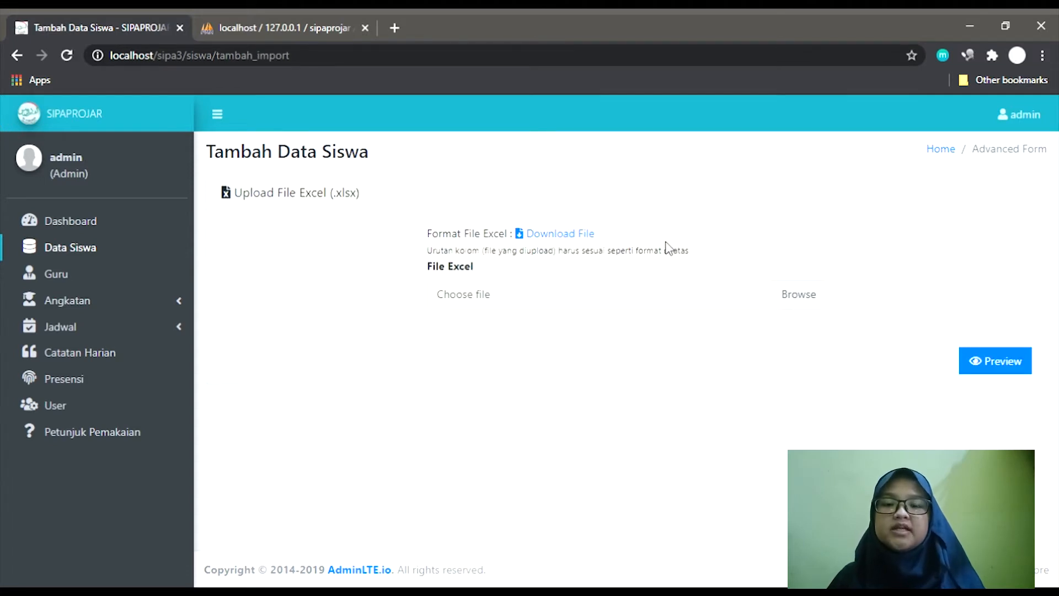
left_click(798, 308)
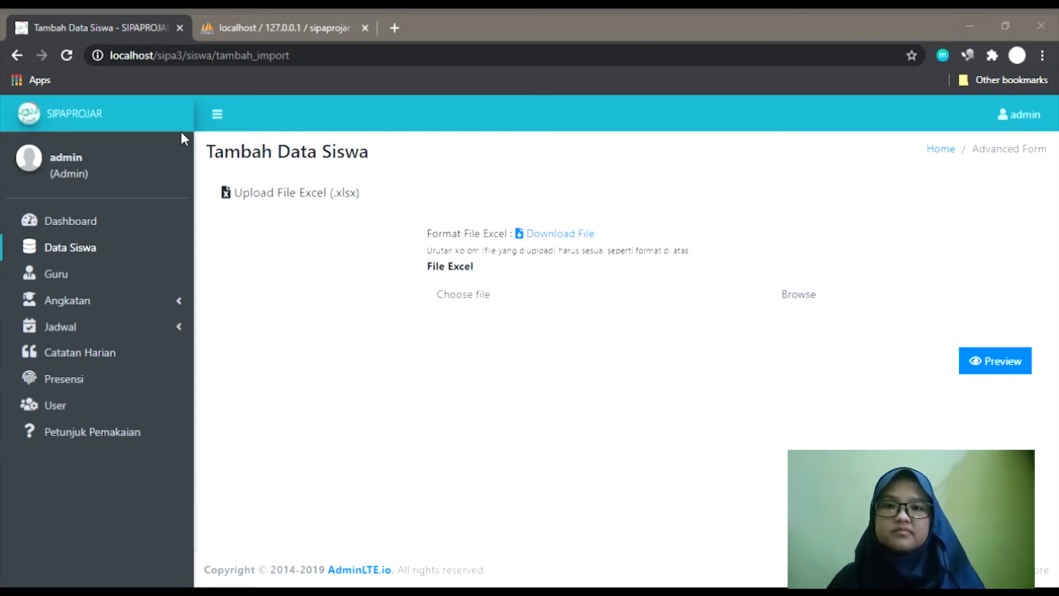
left_click(968, 369)
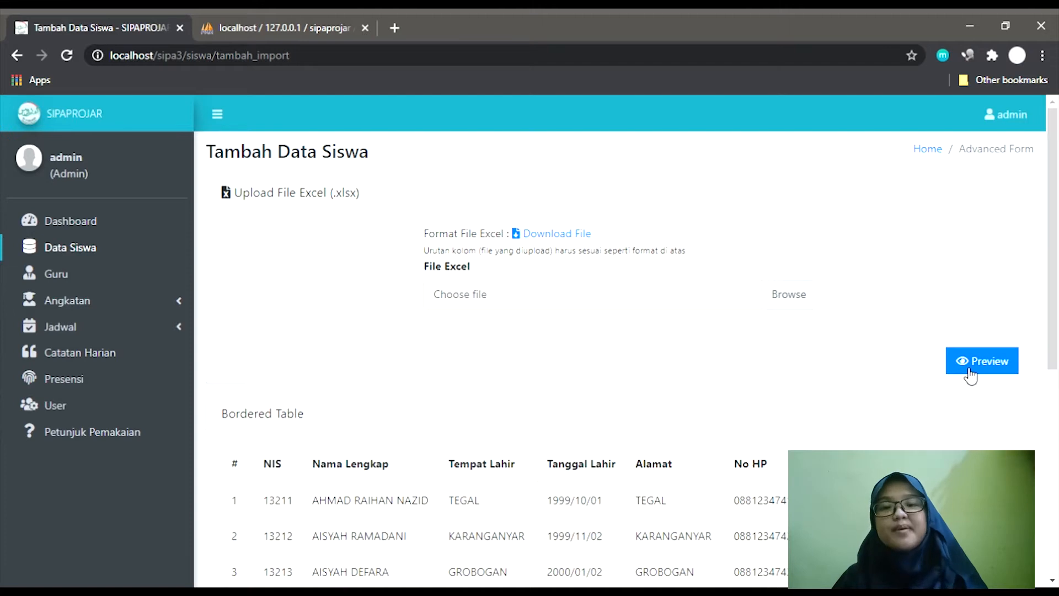
scroll(665, 304, "down", 2)
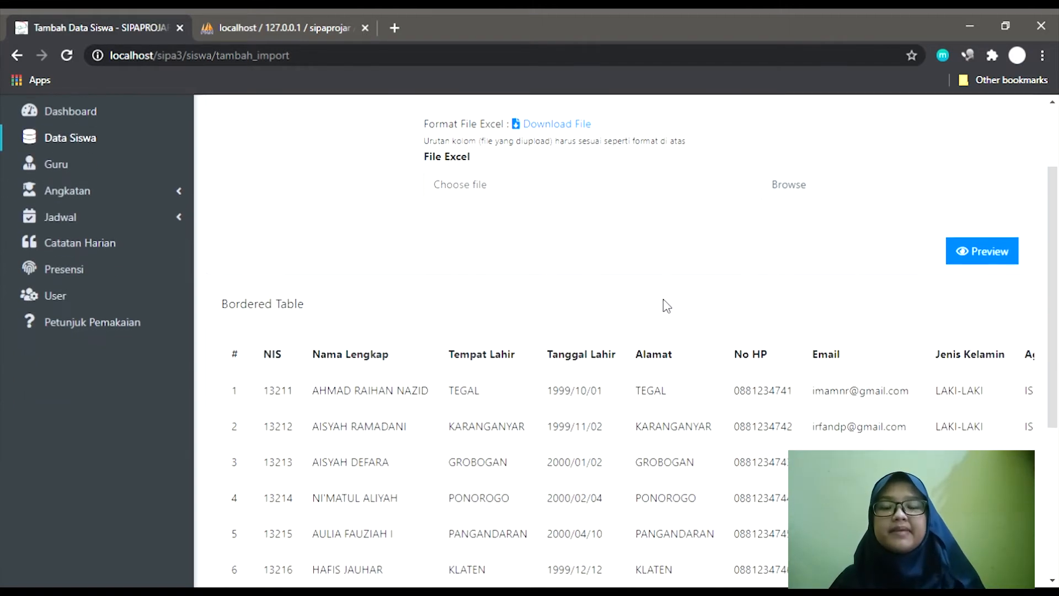
scroll(668, 306, "down", 5)
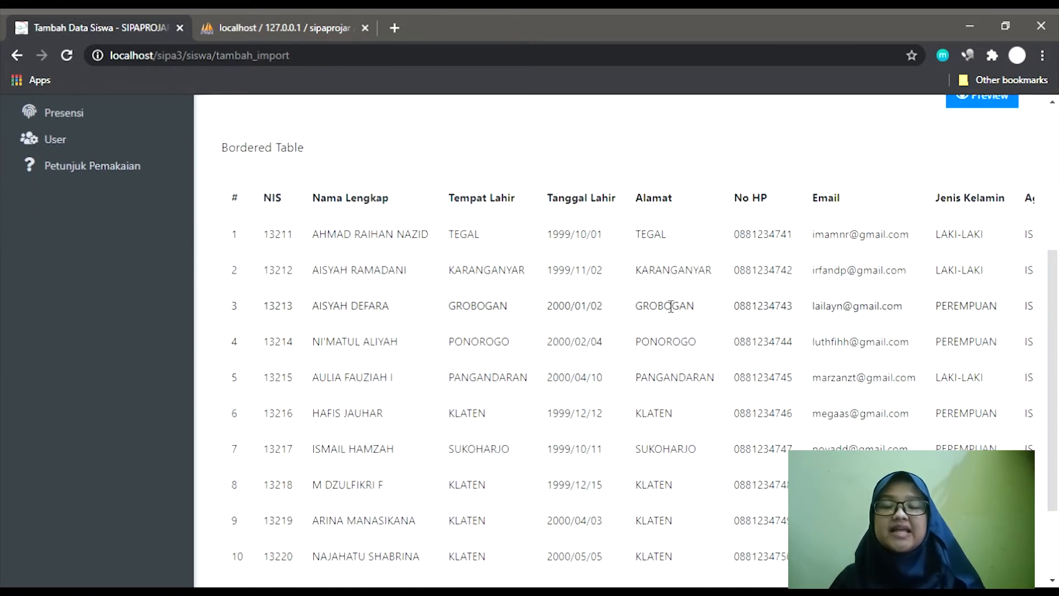
scroll(671, 307, "up", 2)
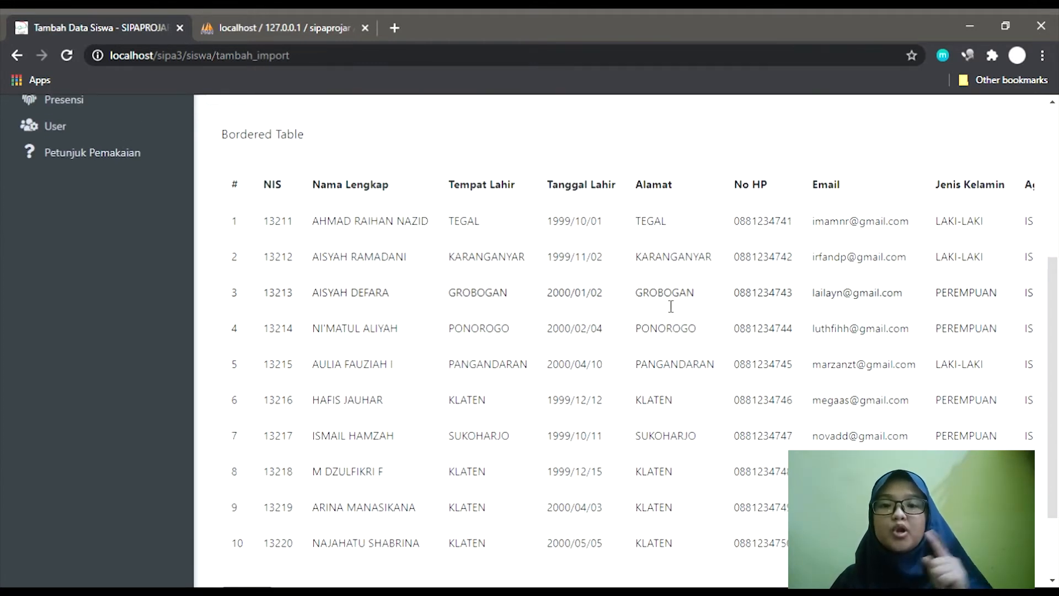
scroll(670, 307, "down", 1)
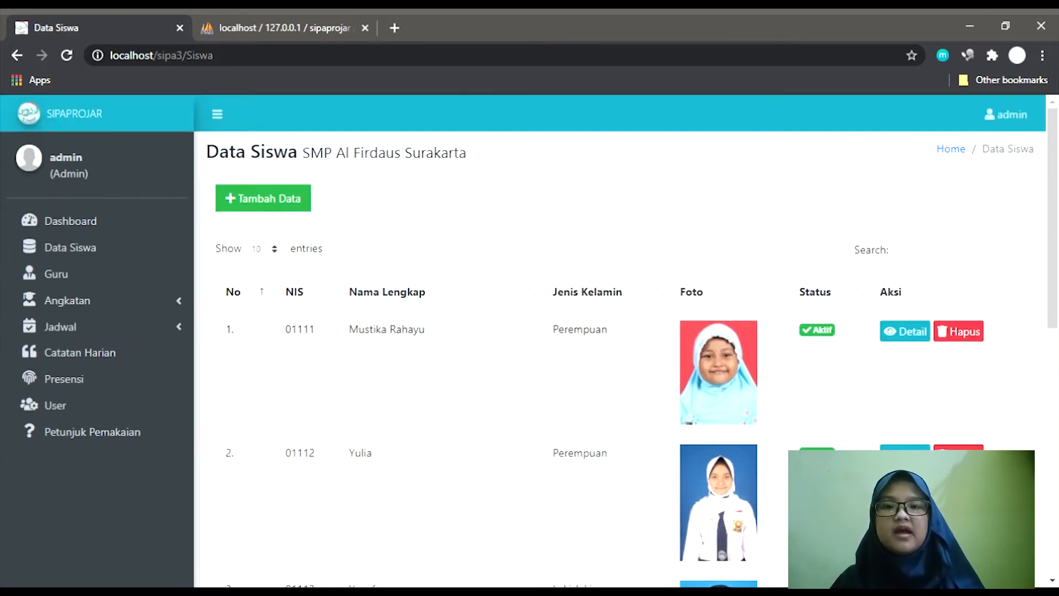
Page through entries 21–25 and 11–20, then return to page 1 at the top.
scroll(755, 495, "down", 9)
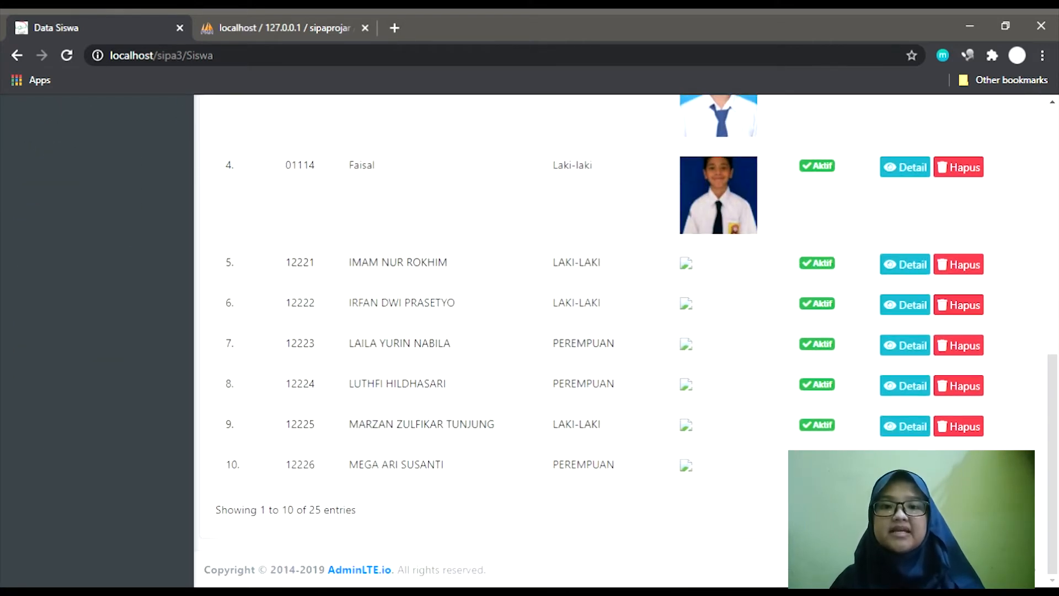
left_click(967, 513)
scroll(699, 327, "up", 1)
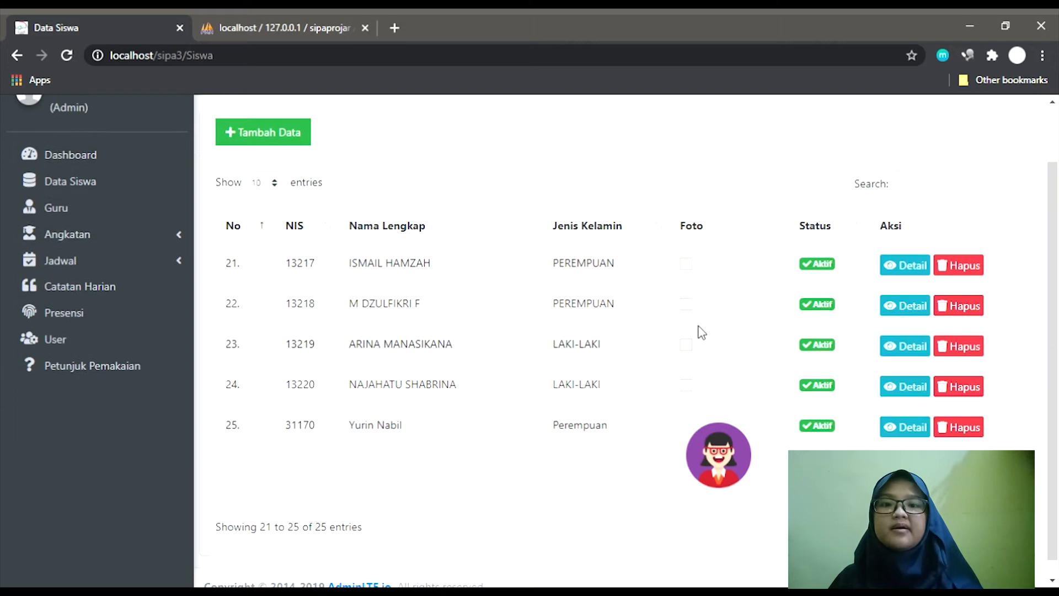
left_click(937, 531)
scroll(938, 530, "down", 3)
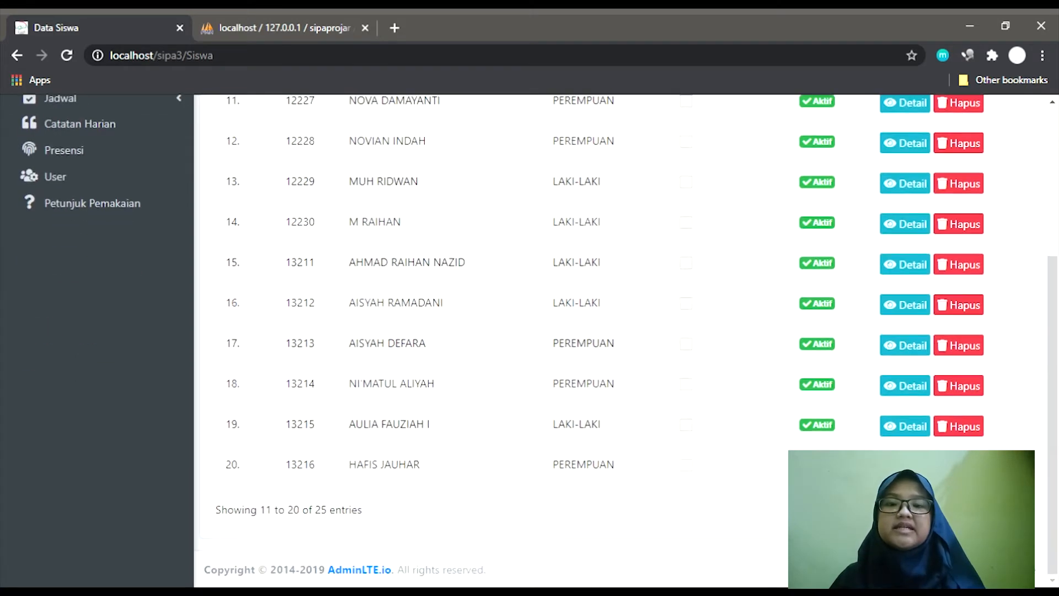
scroll(742, 363, "up", 2)
scroll(742, 363, "up", 1)
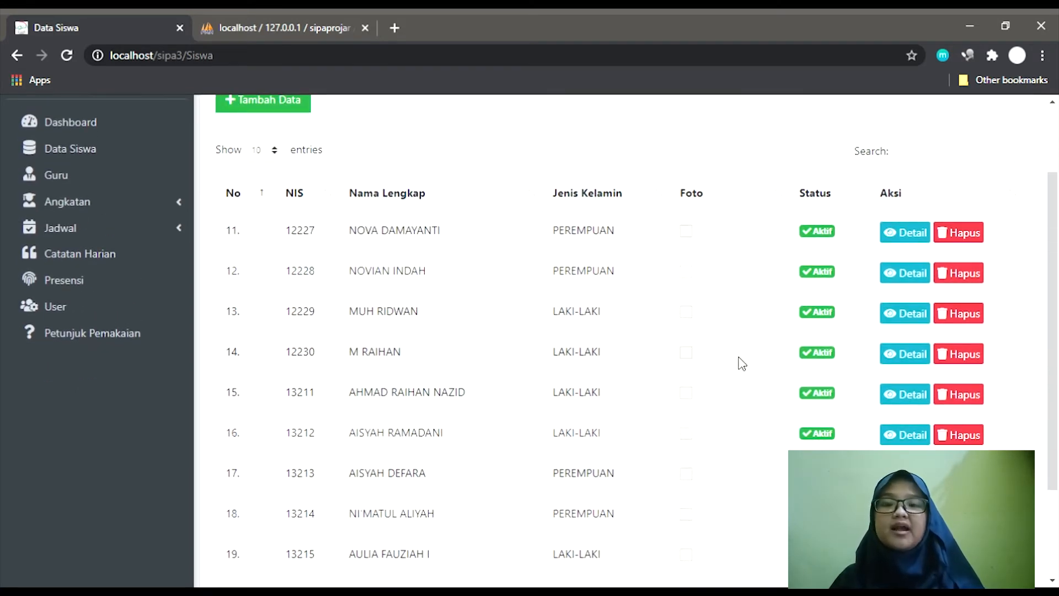
scroll(742, 363, "down", 1)
scroll(742, 363, "down", 3)
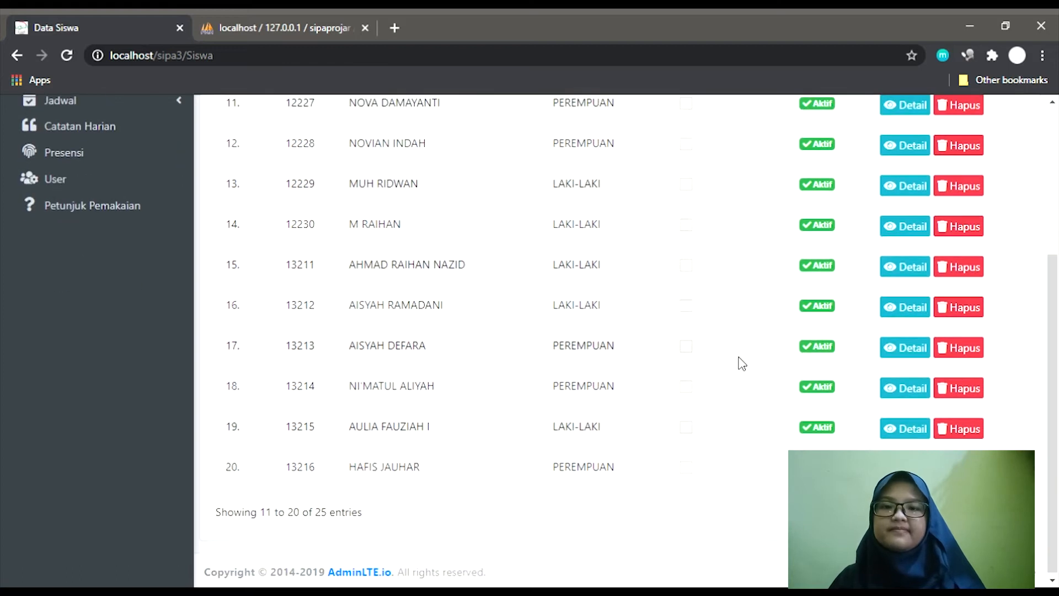
scroll(742, 364, "up", 2)
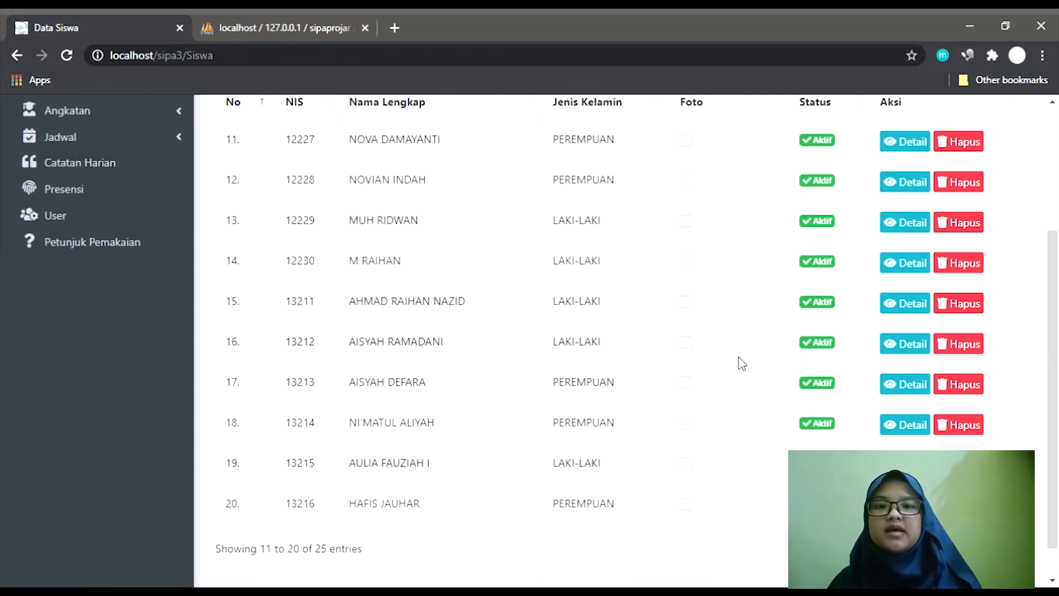
scroll(742, 363, "up", 2)
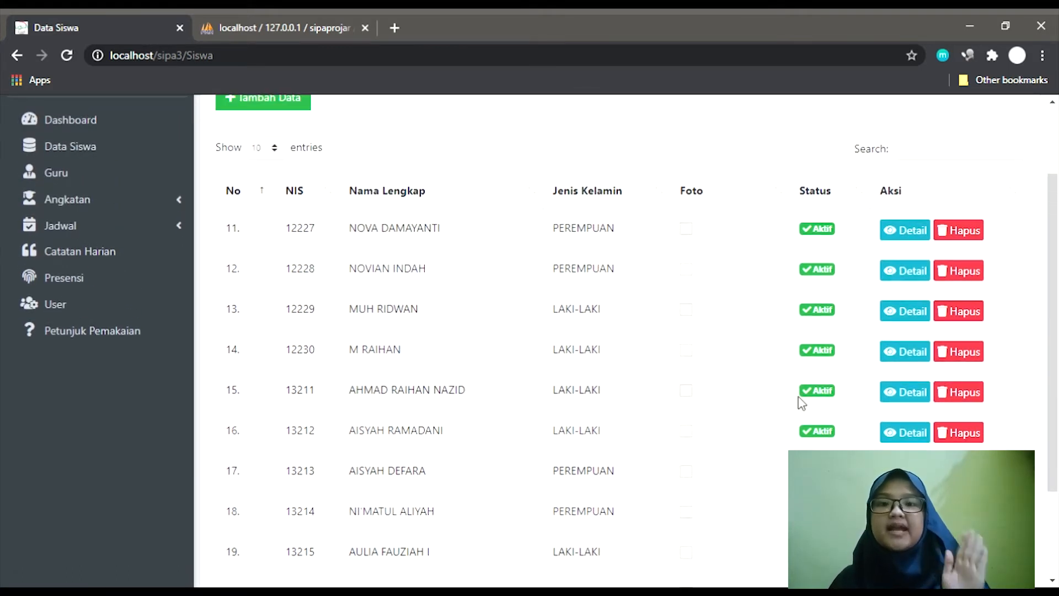
scroll(798, 397, "down", 2)
scroll(798, 401, "down", 2)
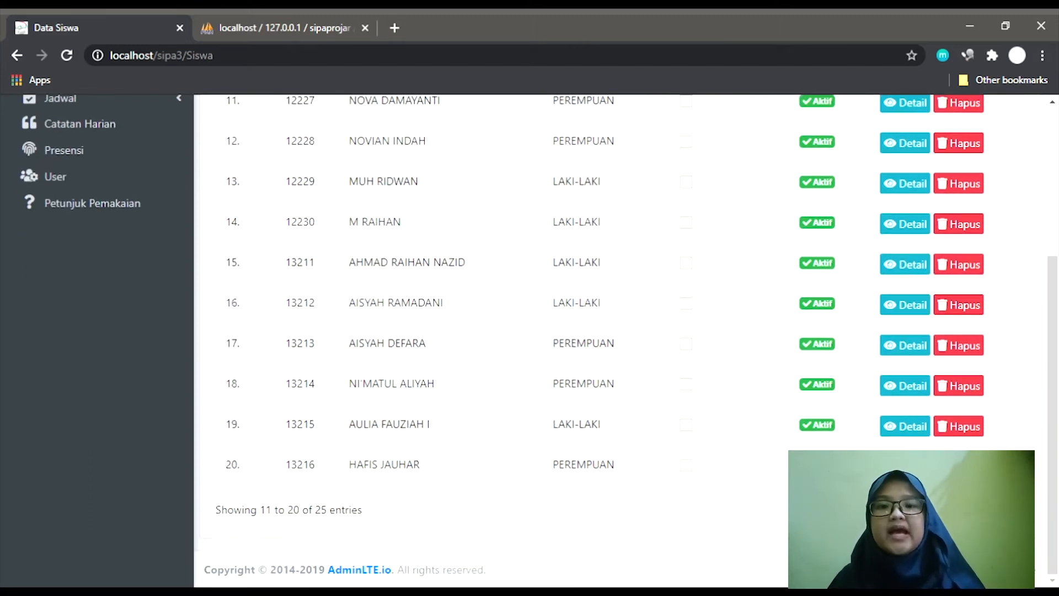
left_click(924, 510)
scroll(806, 314, "up", 5)
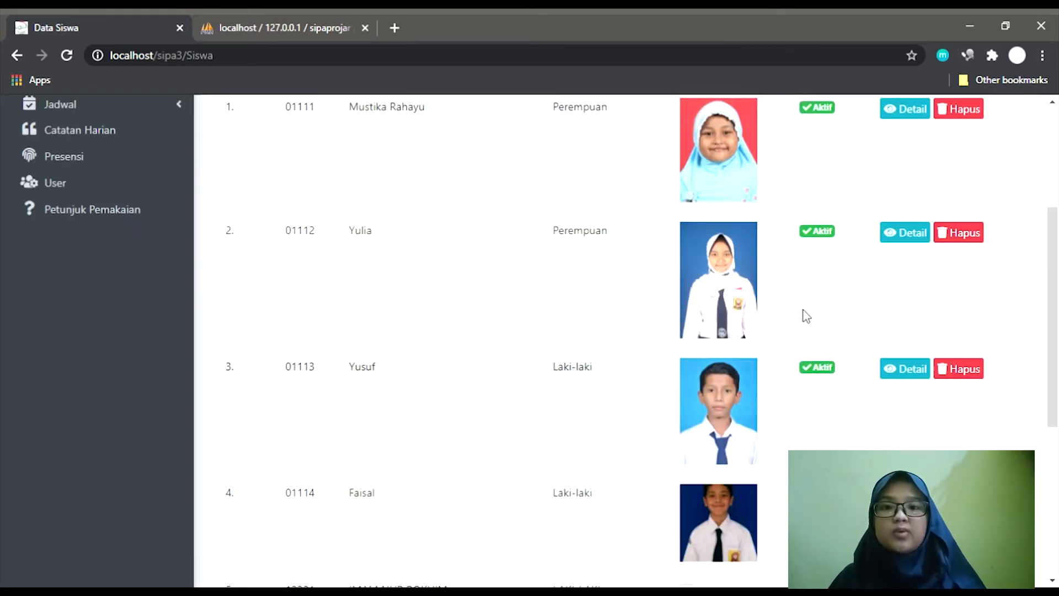
scroll(806, 315, "up", 3)
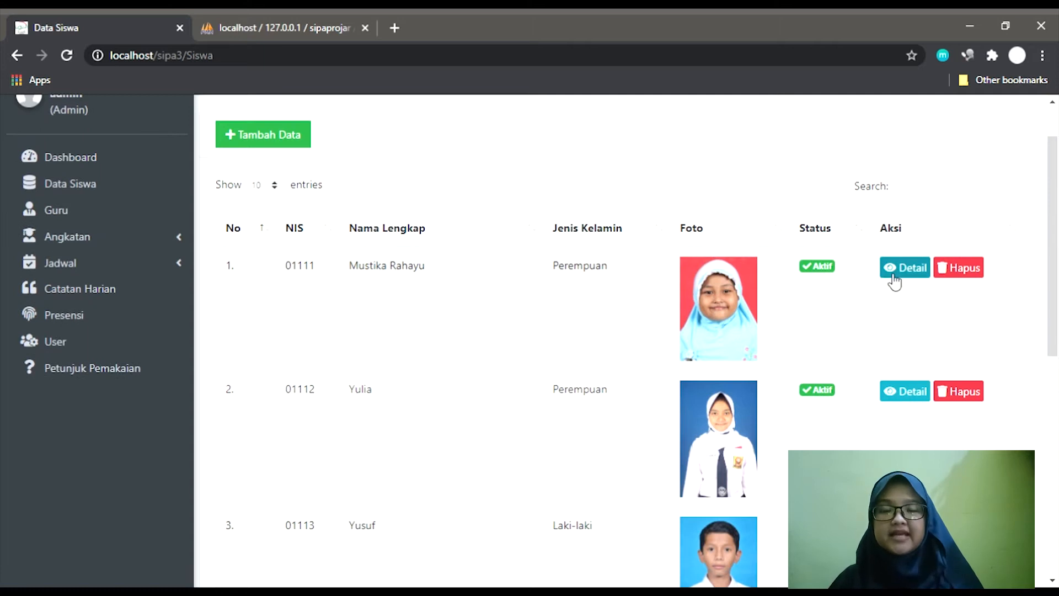
Open row 1's Detail page and view its Riwayat Kelas, Orang Tua/Wali and Data Lengkap tabs.
left_click(925, 271)
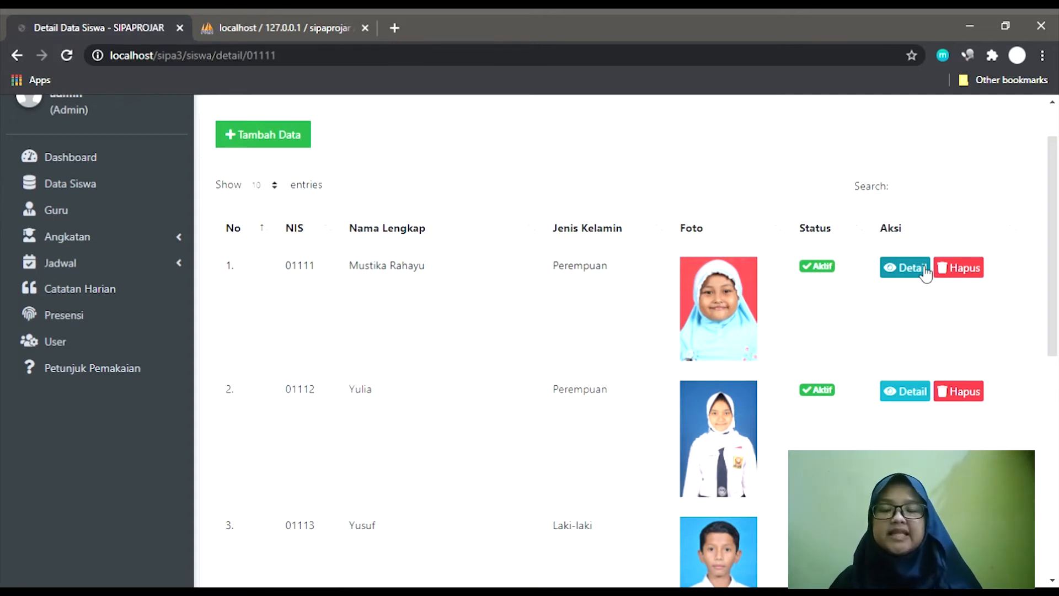
scroll(694, 264, "down", 2)
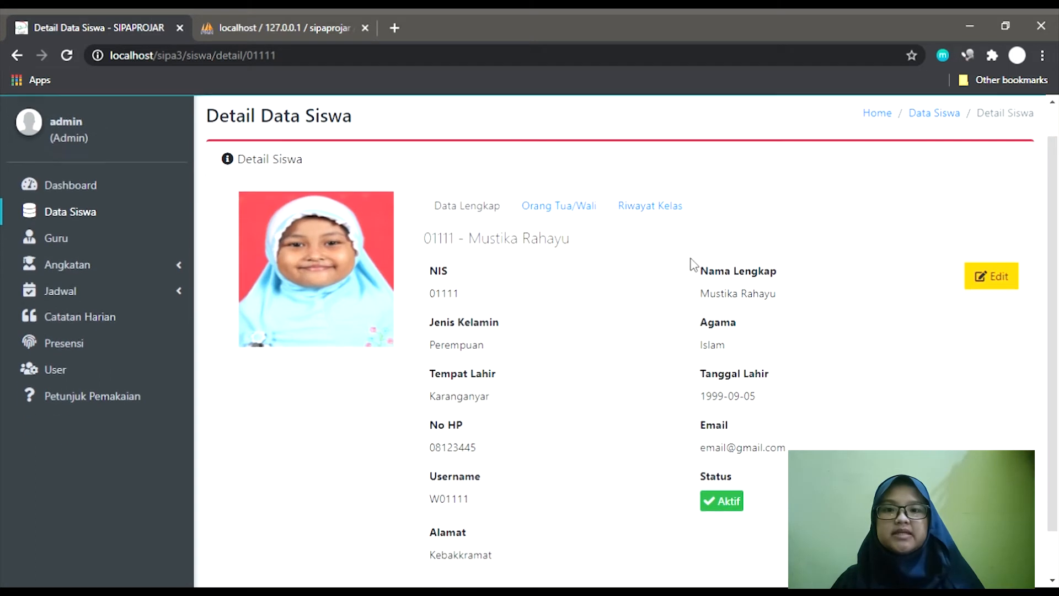
scroll(694, 265, "down", 1)
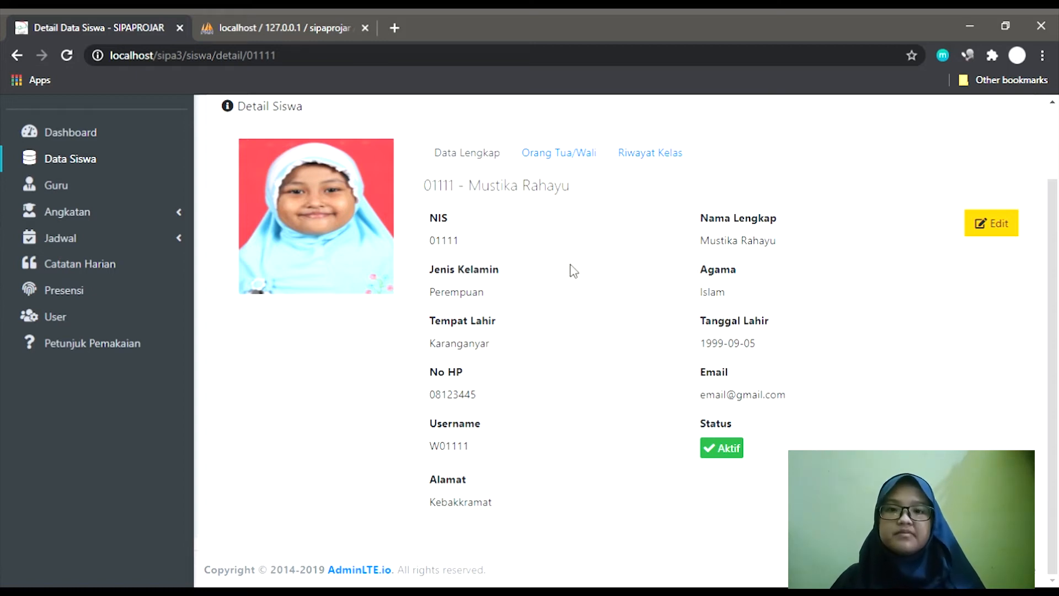
left_click(671, 162)
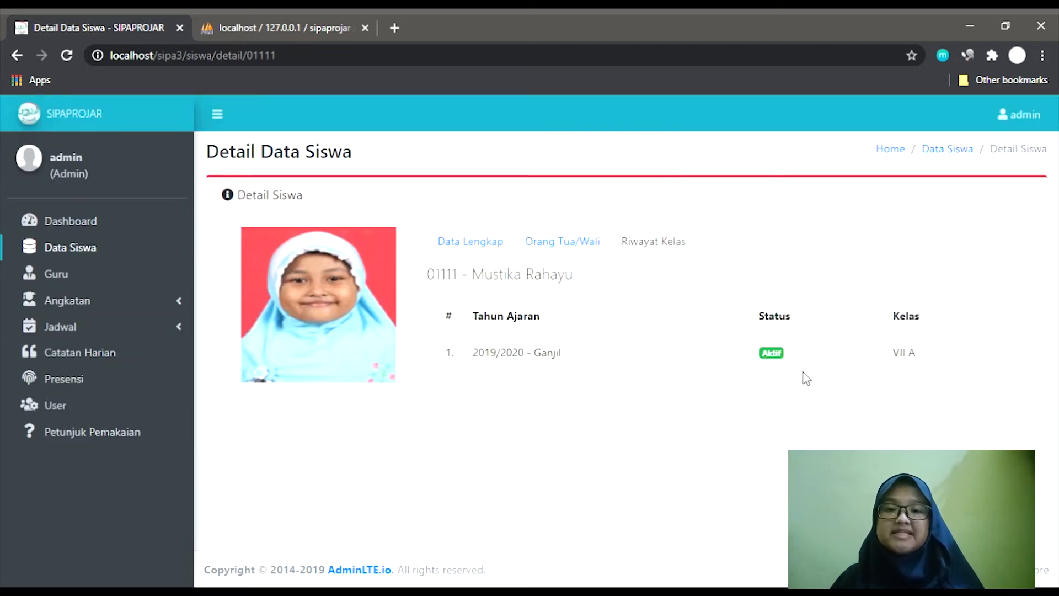
left_click(593, 244)
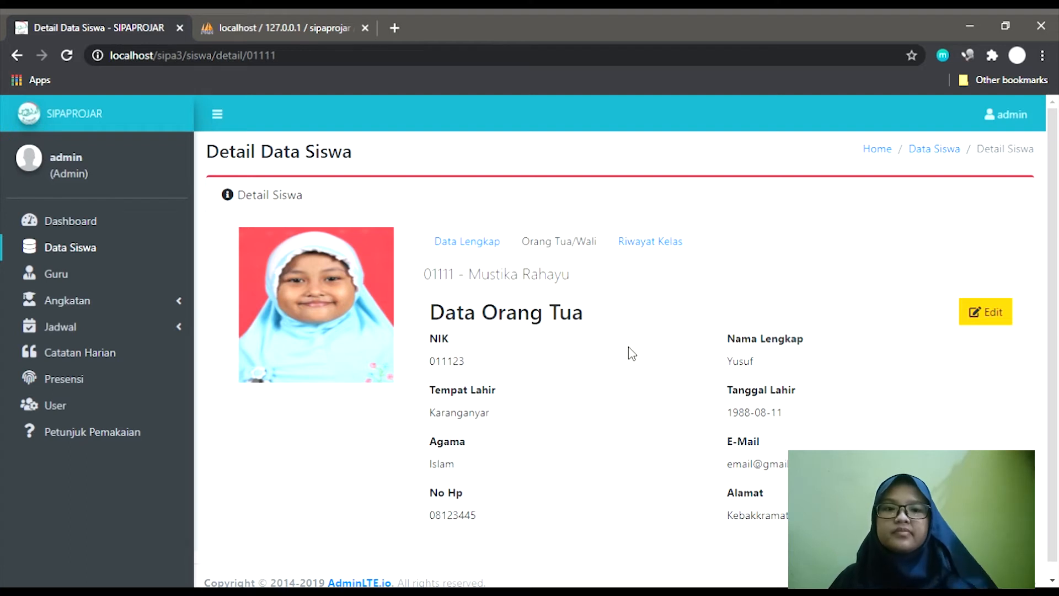
left_click(492, 244)
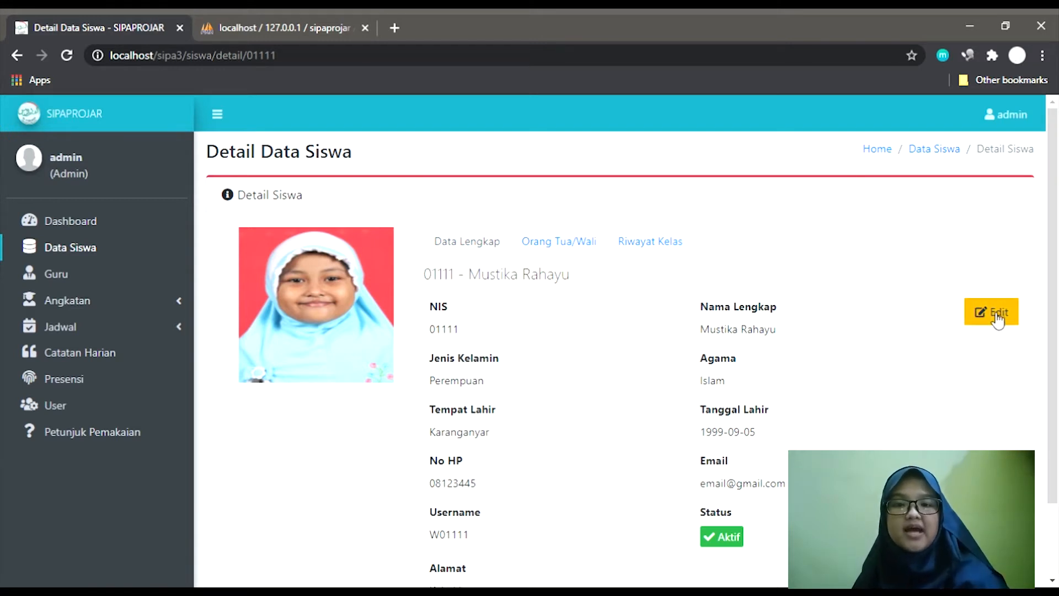
left_click(560, 243)
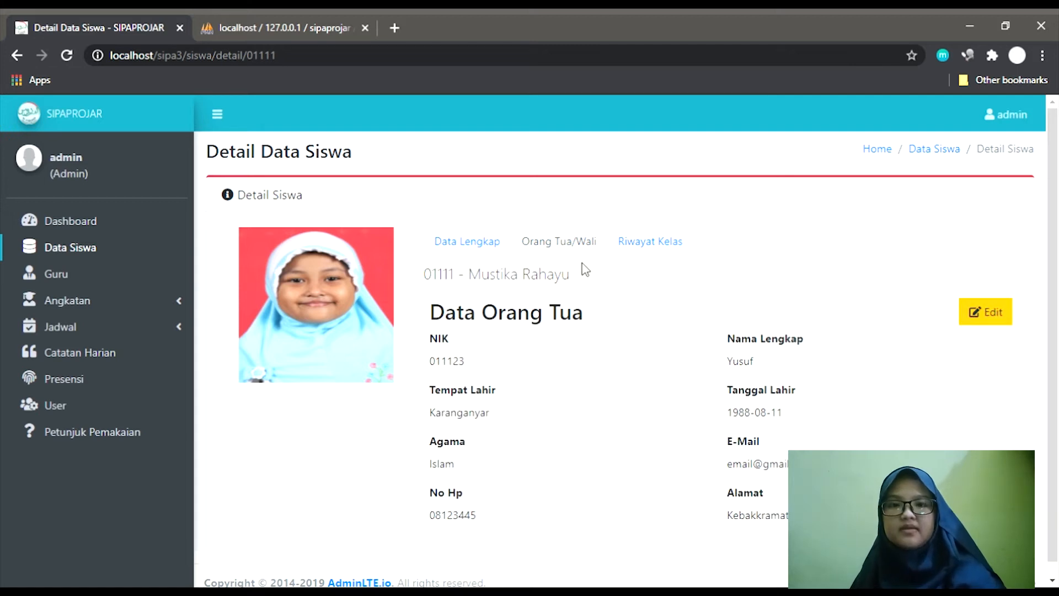
left_click(487, 244)
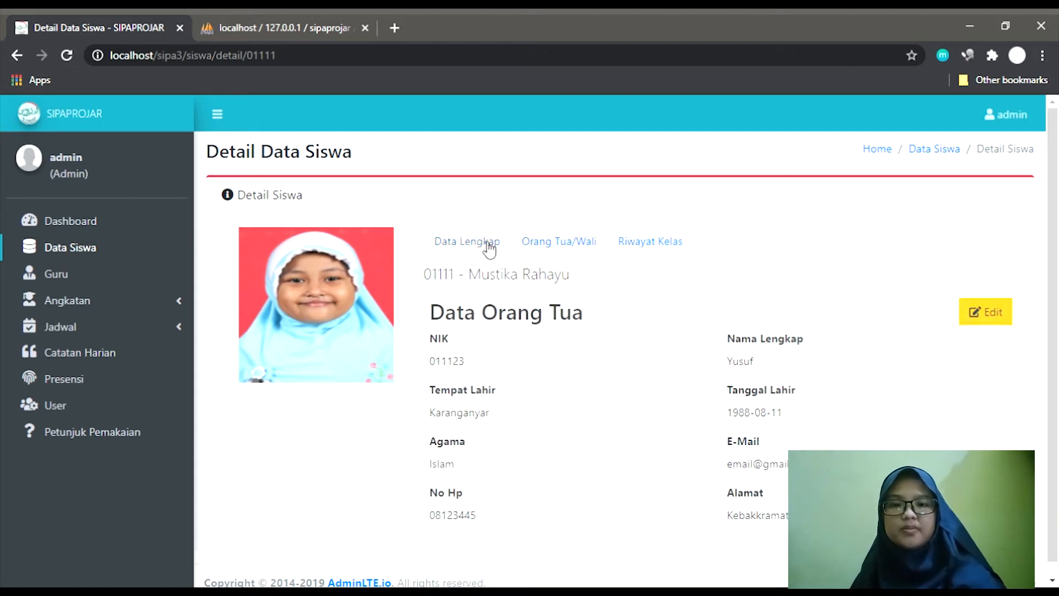
Edit the first student's record, appending the town name to her Alamat field.
left_click(999, 312)
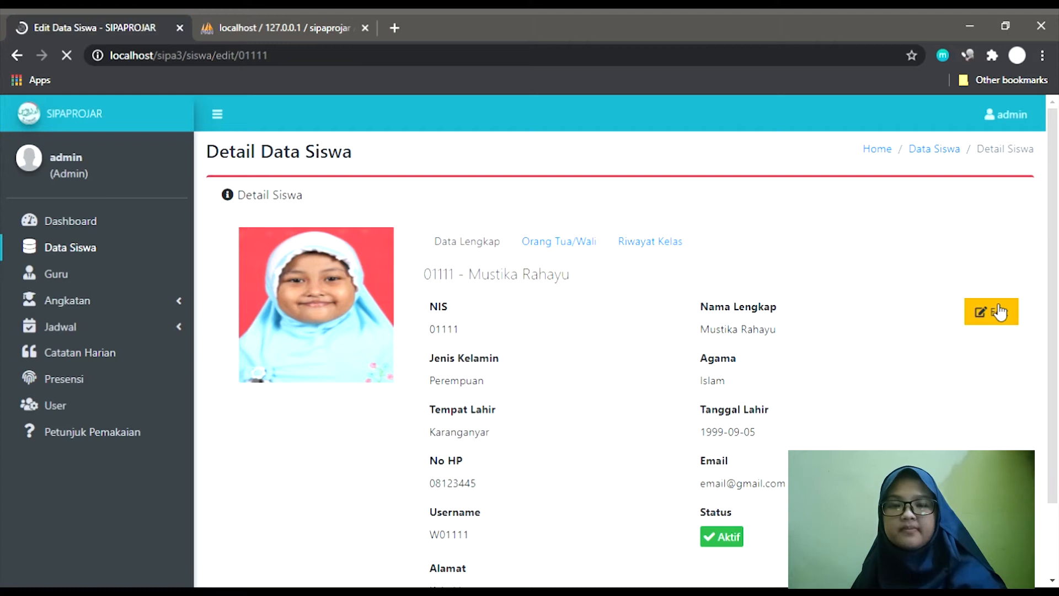
scroll(726, 354, "down", 1)
scroll(603, 402, "down", 4)
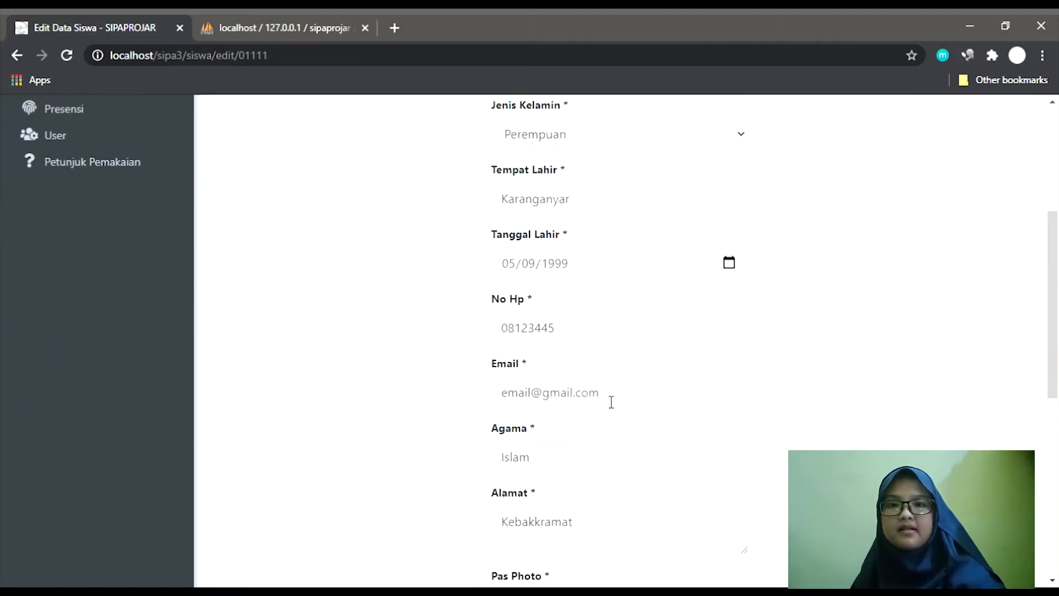
left_click(614, 504)
type("K")
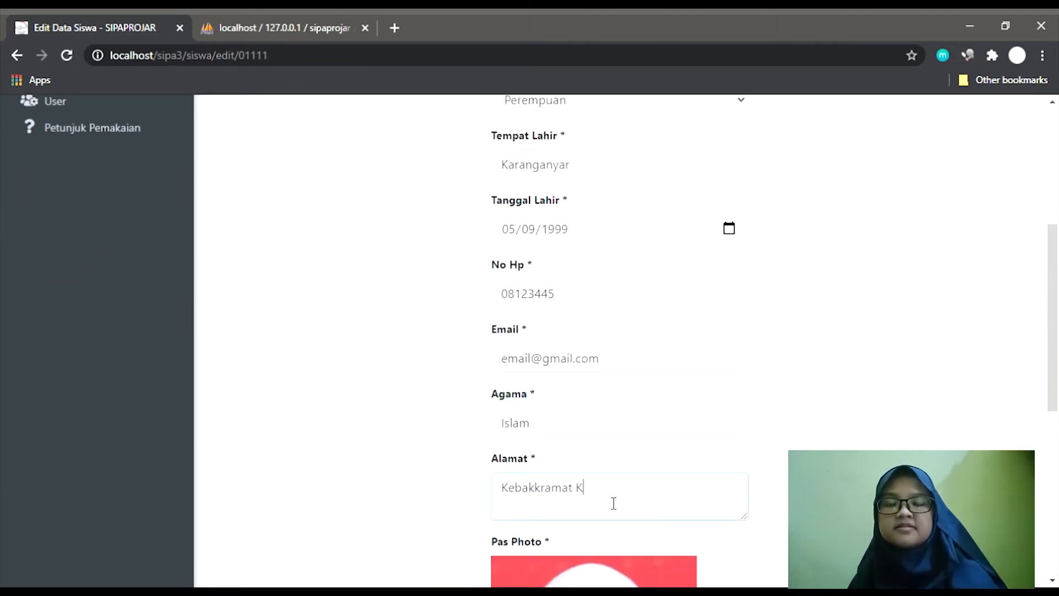
type("aranganyar")
scroll(614, 503, "down", 8)
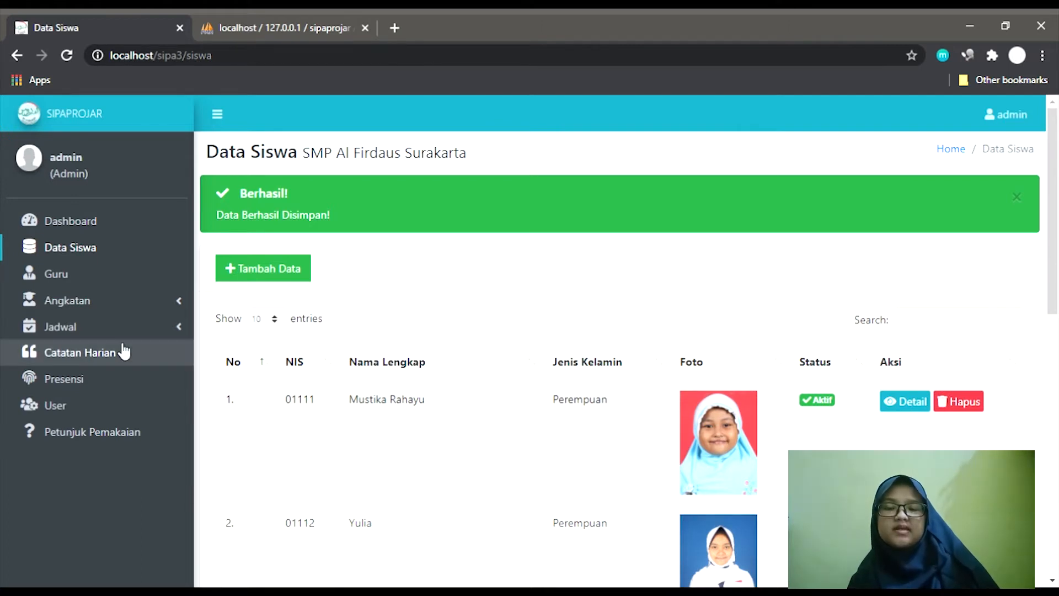
Open Data Guru and scroll through the teachers' NIP, HRT status and positions.
left_click(101, 285)
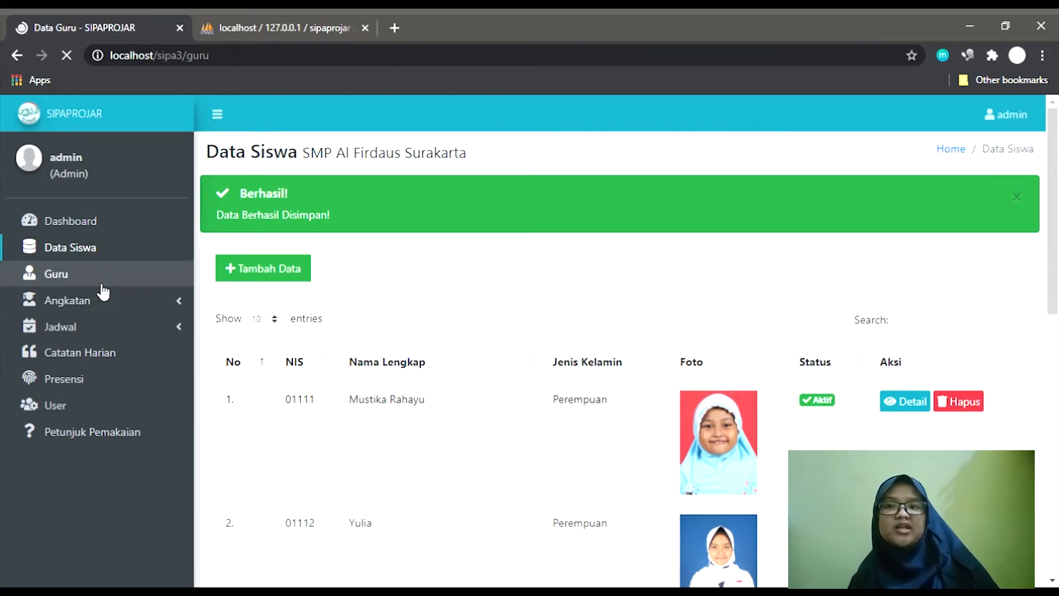
scroll(666, 282, "down", 3)
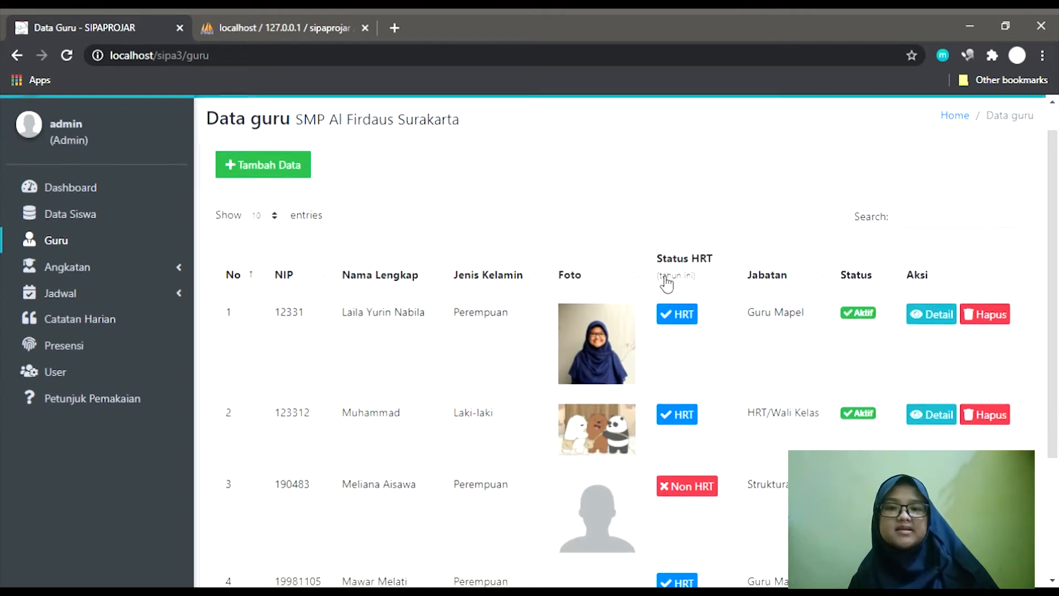
scroll(667, 282, "down", 1)
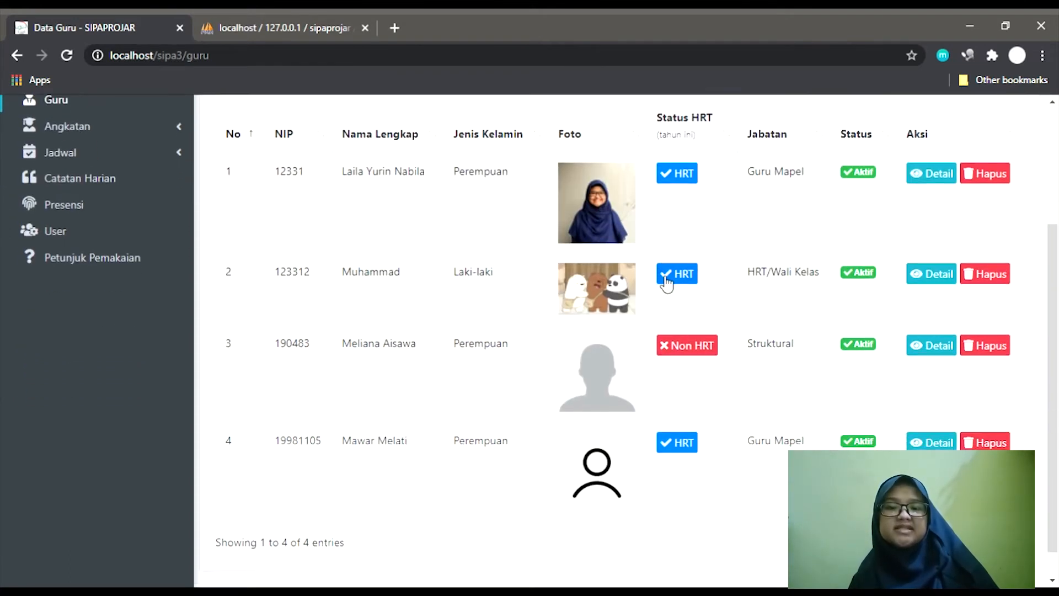
scroll(516, 236, "up", 3)
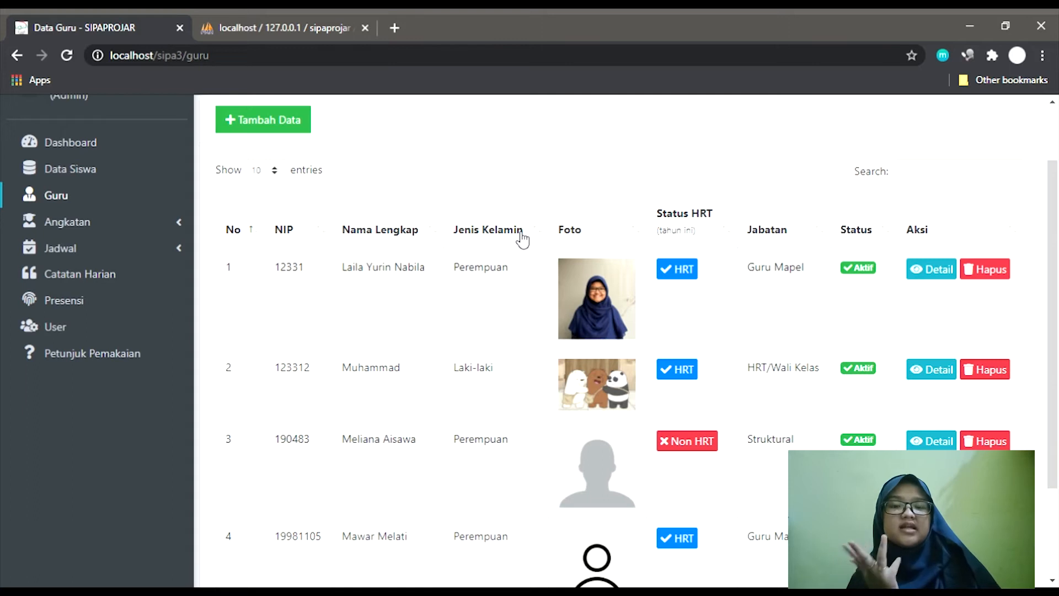
scroll(521, 238, "up", 2)
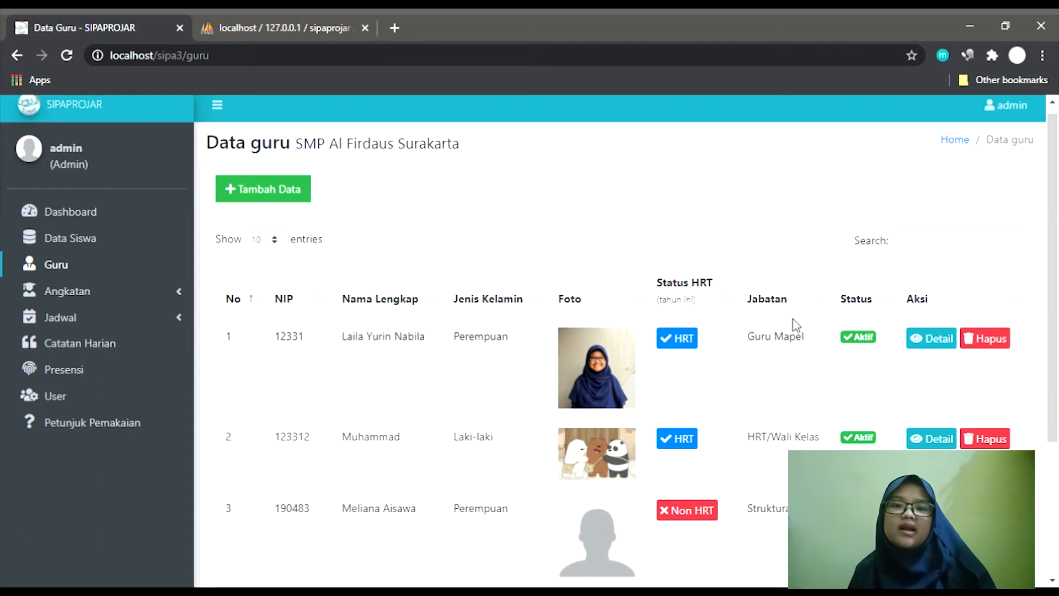
Assign the third teacher as HRT for class VIII A in 2019/2020 - Ganjil.
left_click(692, 513)
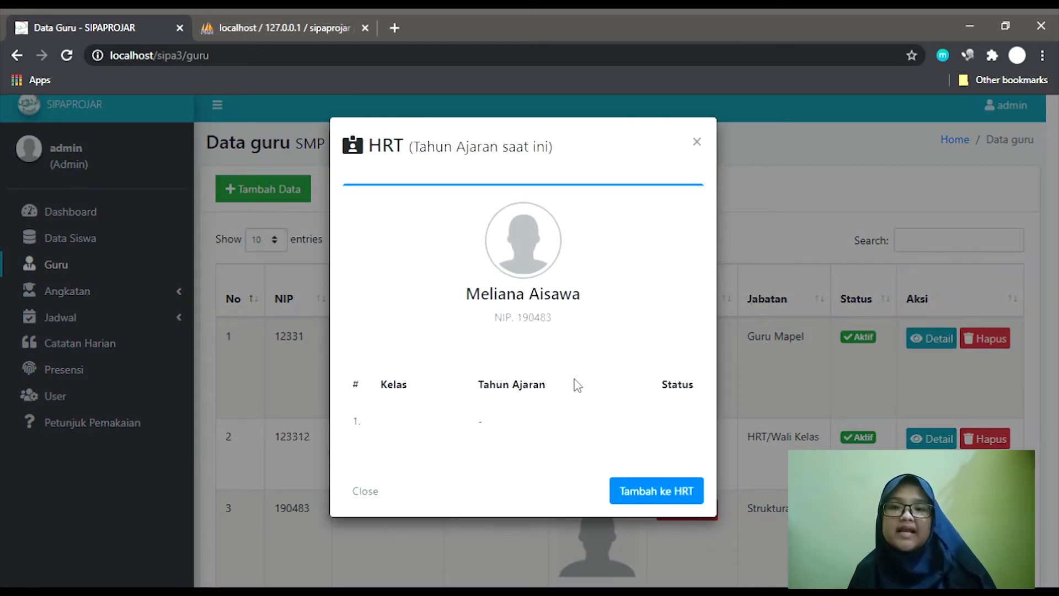
left_click(684, 491)
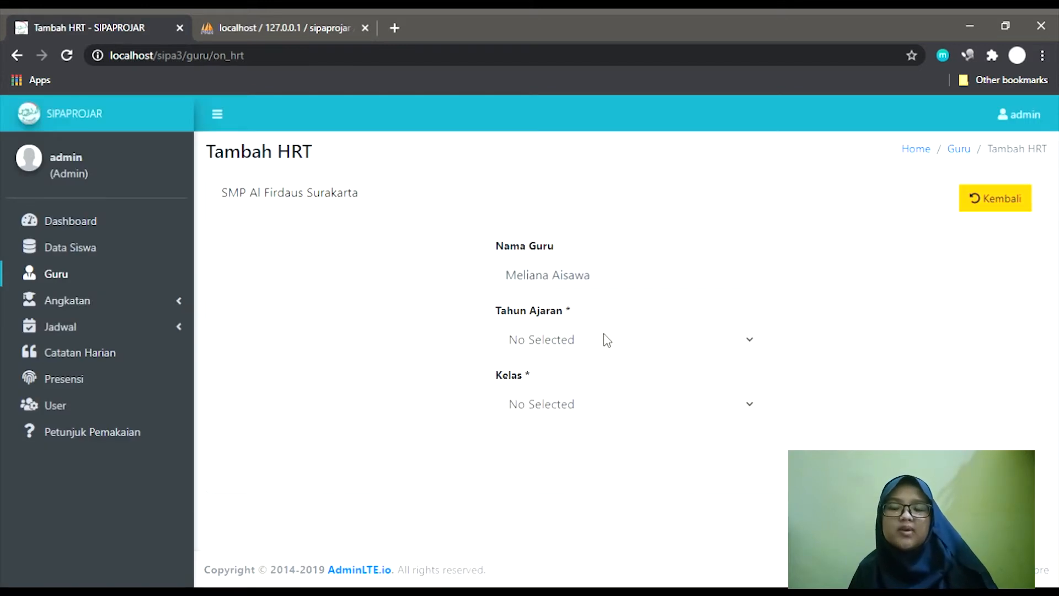
left_click(600, 379)
left_click(594, 414)
key("Down")
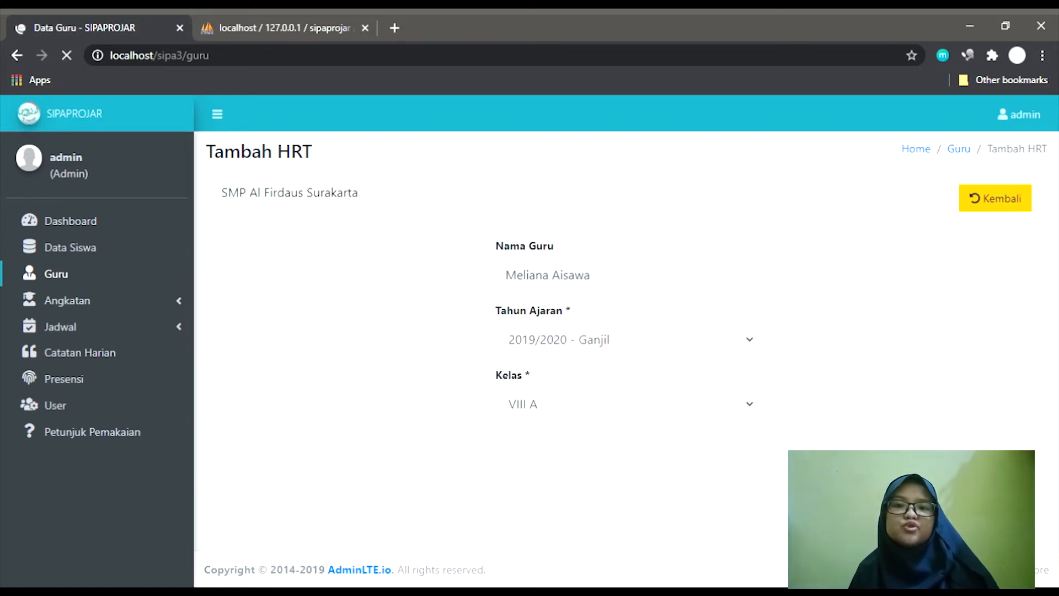
scroll(606, 439, "down", 3)
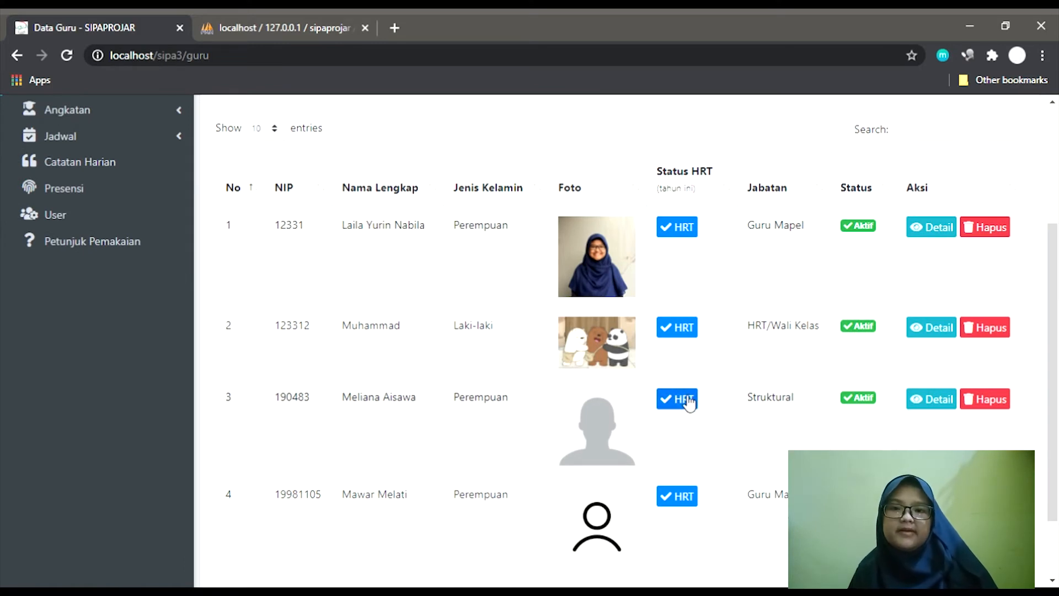
scroll(989, 269, "up", 3)
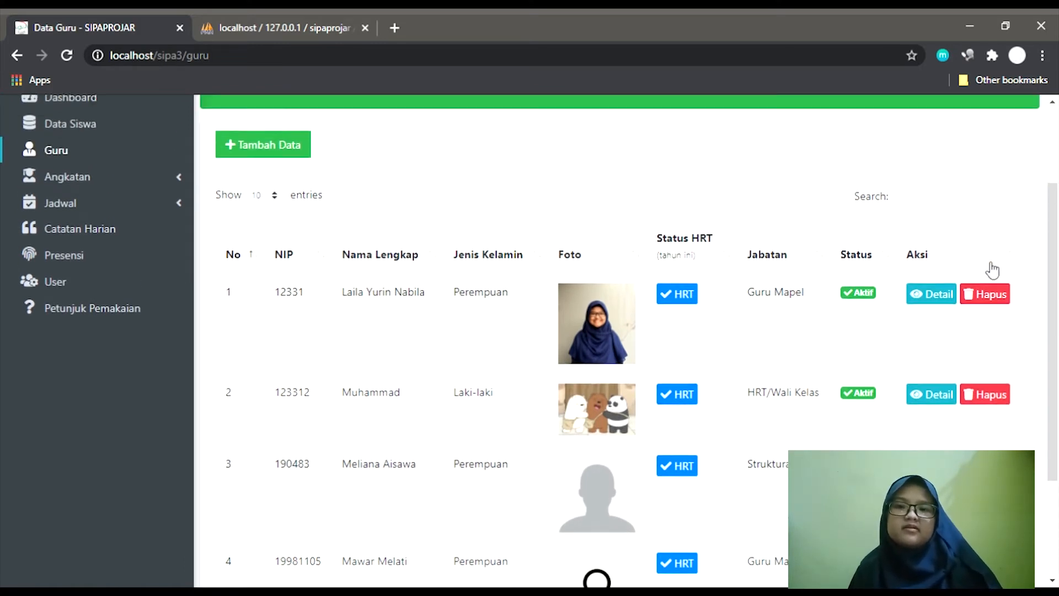
scroll(989, 269, "up", 1)
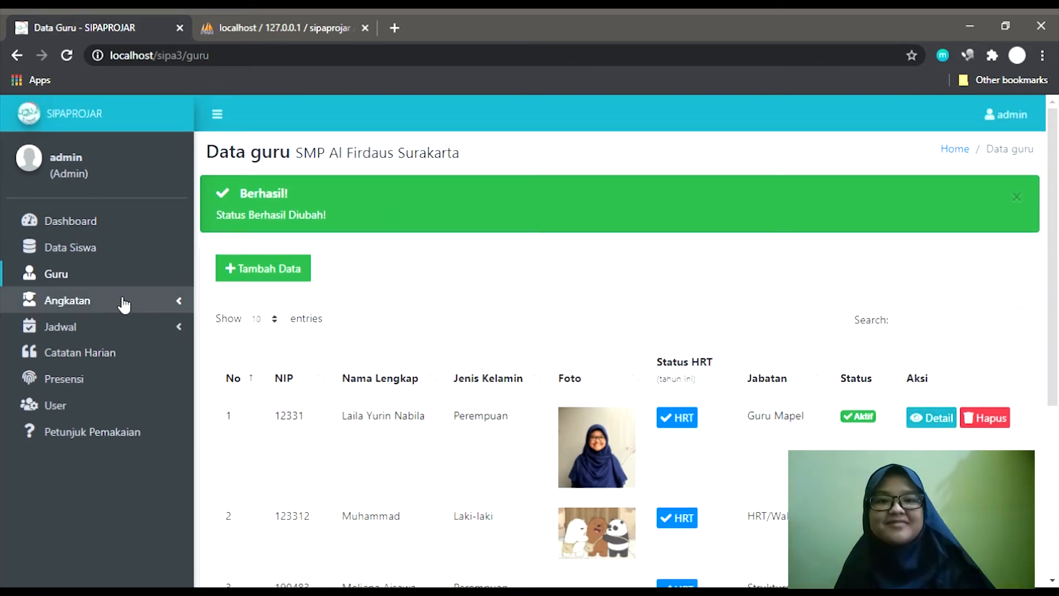
Expand Angkatan in the sidebar and open the Kelas list.
left_click(113, 306)
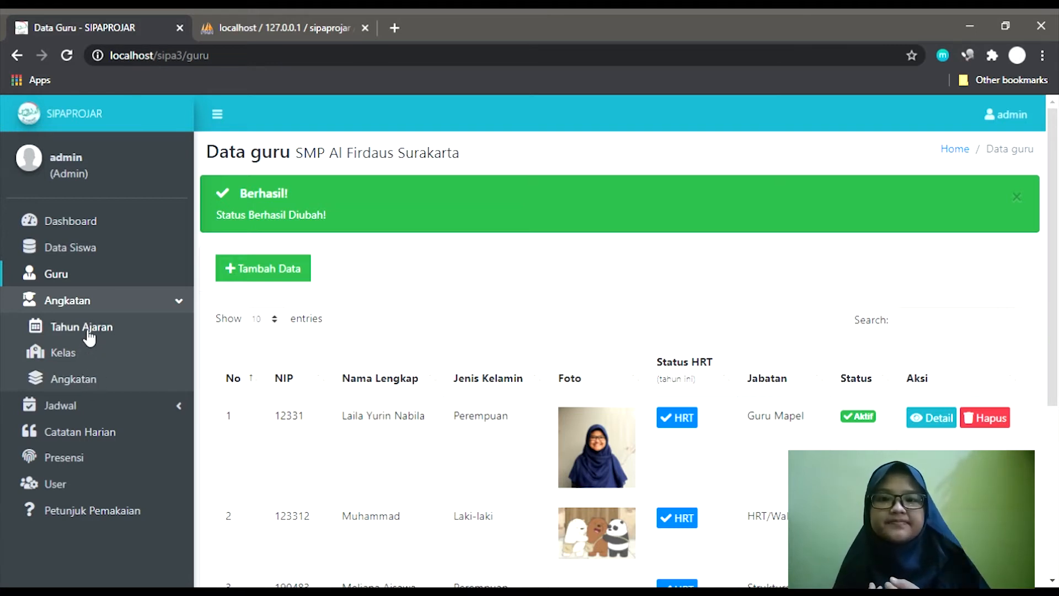
left_click(84, 361)
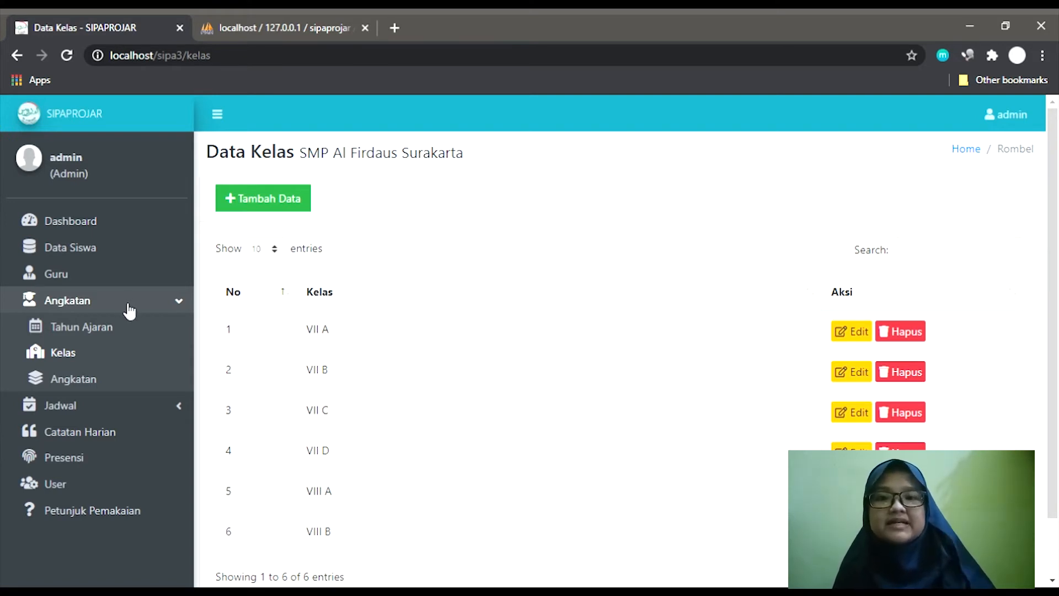
Cancel the status prompts for 2020/2021 - Genap and 2019/2020 - Ganjil, then open Angkatan.
left_click(92, 337)
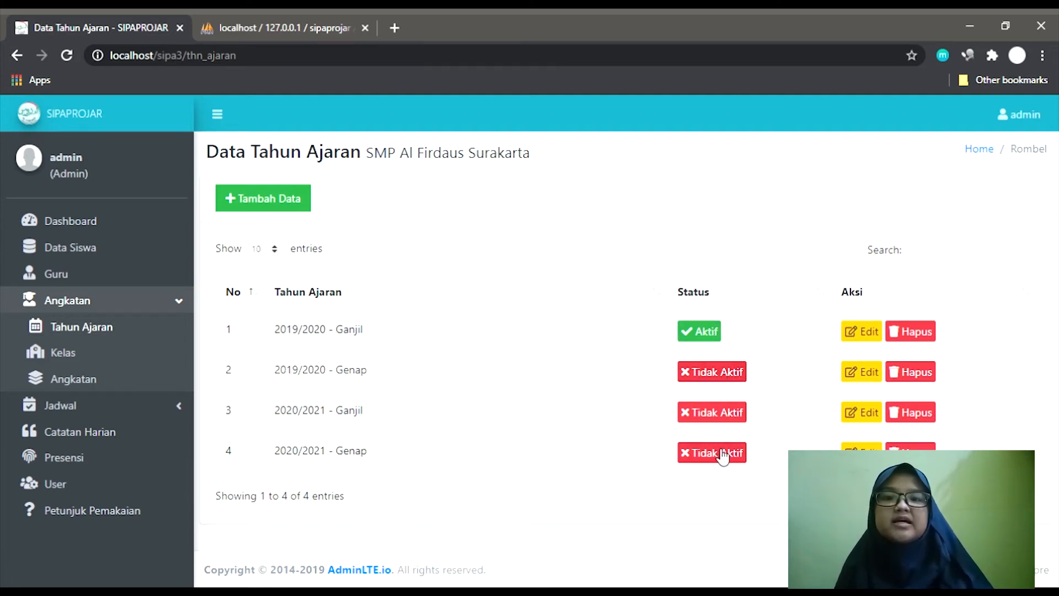
left_click(716, 373)
left_click(616, 390)
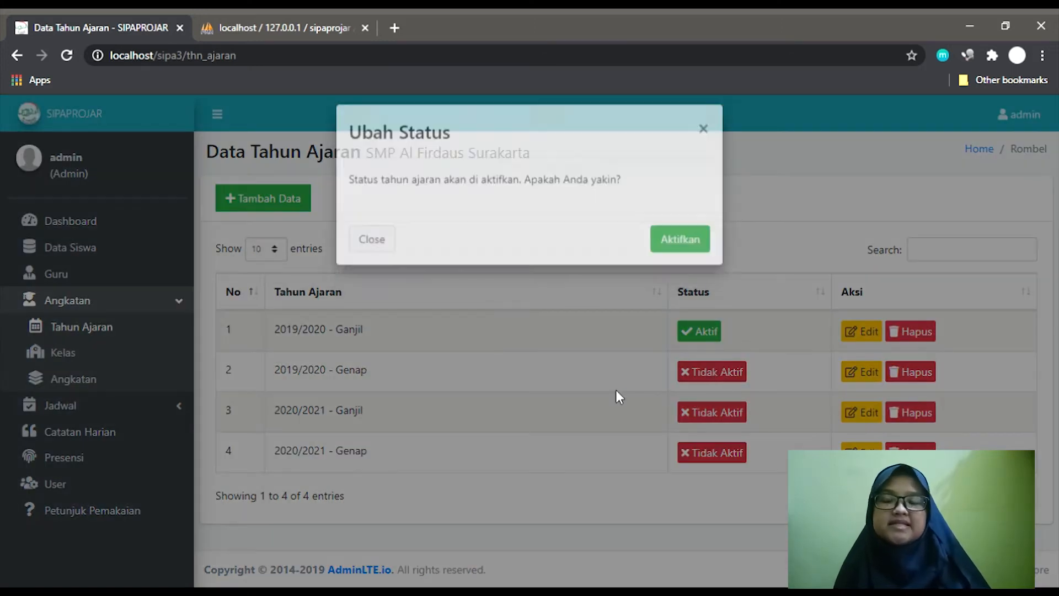
left_click(689, 330)
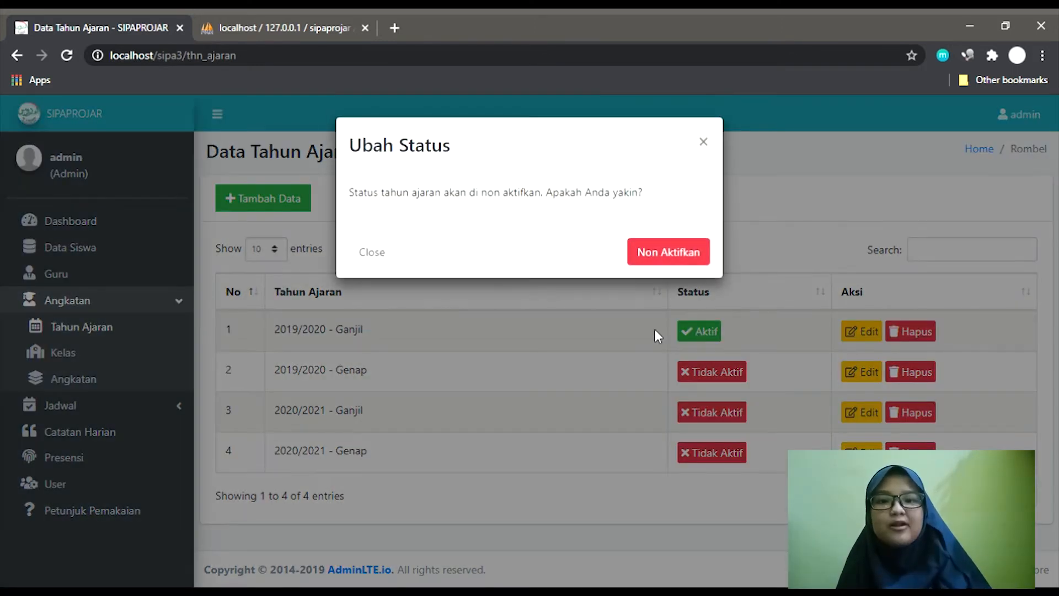
left_click(611, 353)
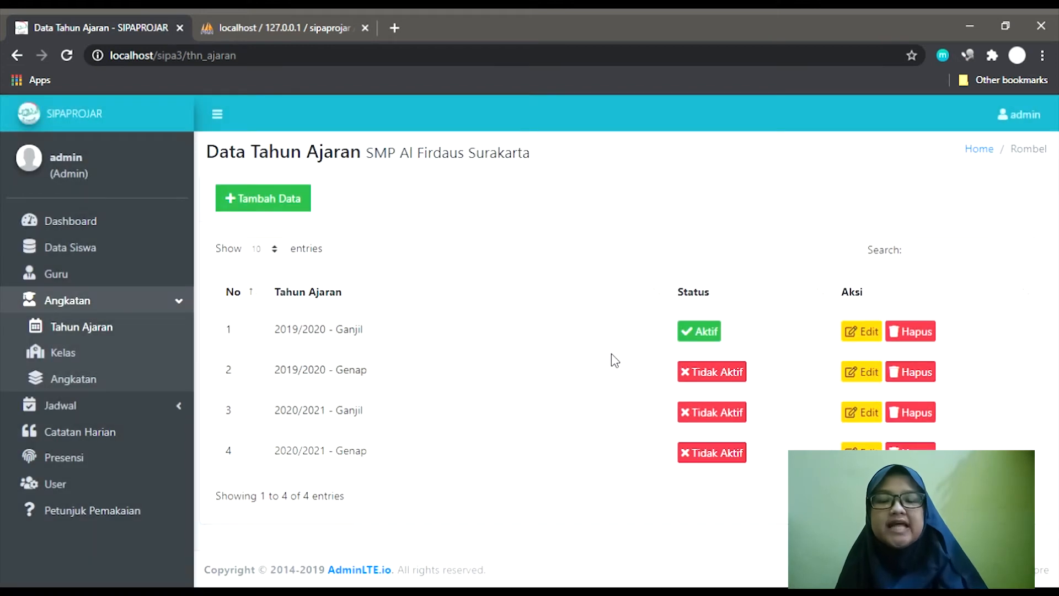
left_click(74, 380)
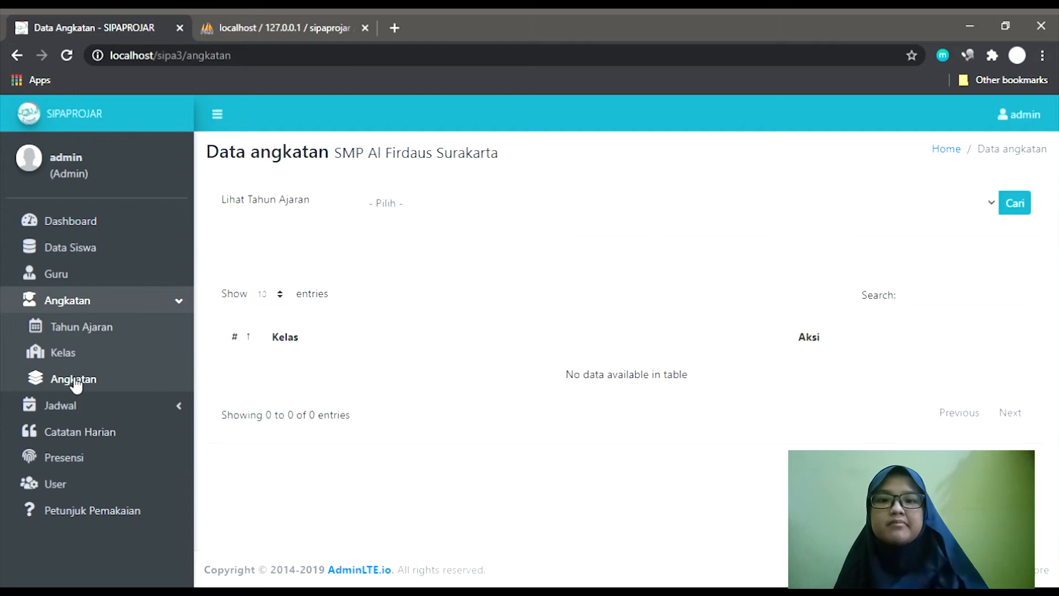
List the classes for academic year 2019/2020 - Ganjil and scroll through them.
left_click(466, 212)
left_click(468, 247)
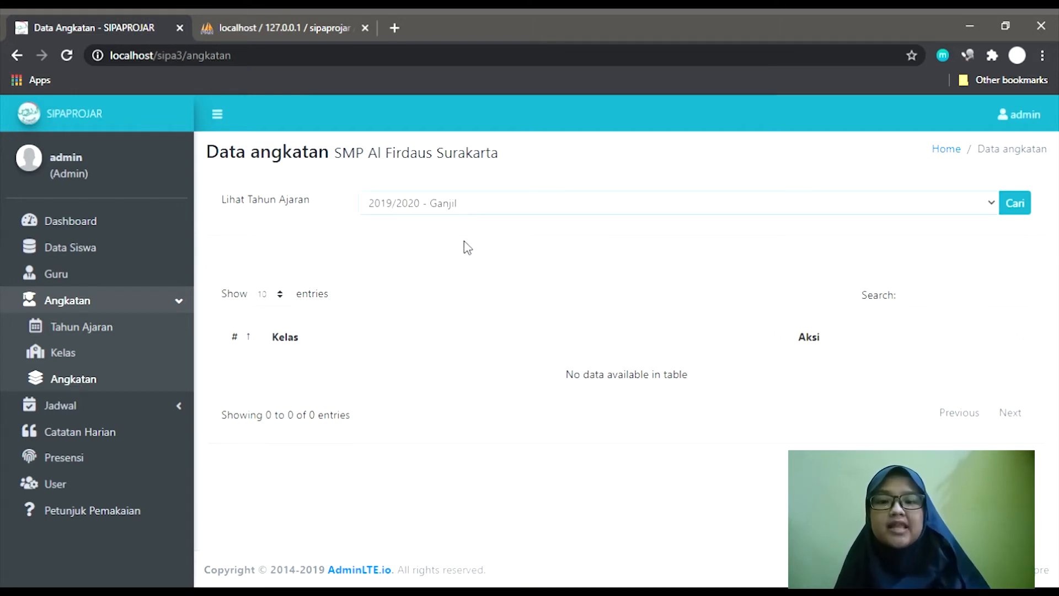
left_click(1019, 206)
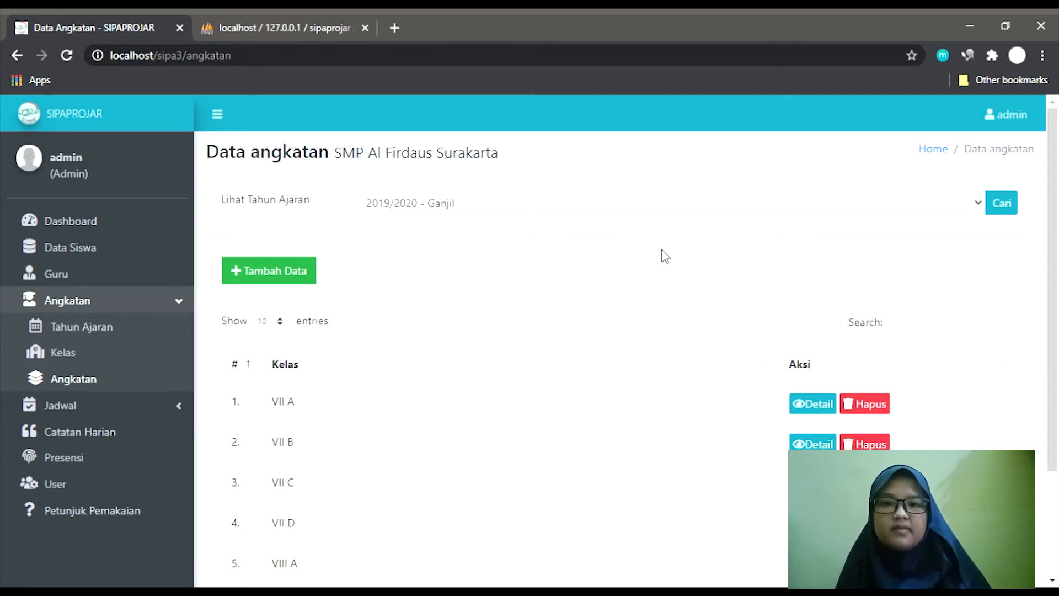
scroll(664, 255, "down", 2)
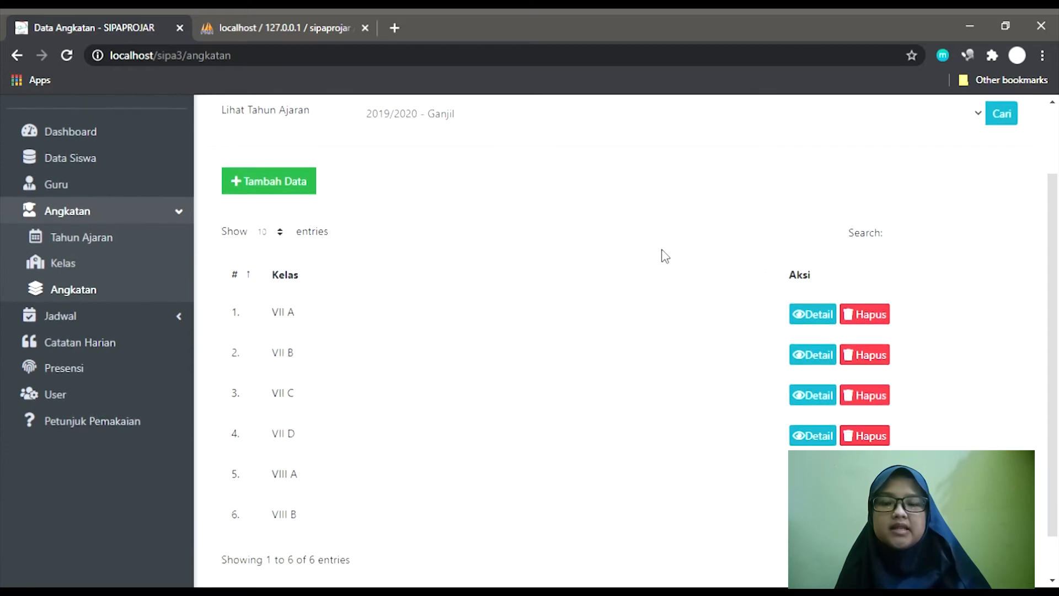
scroll(666, 257, "down", 1)
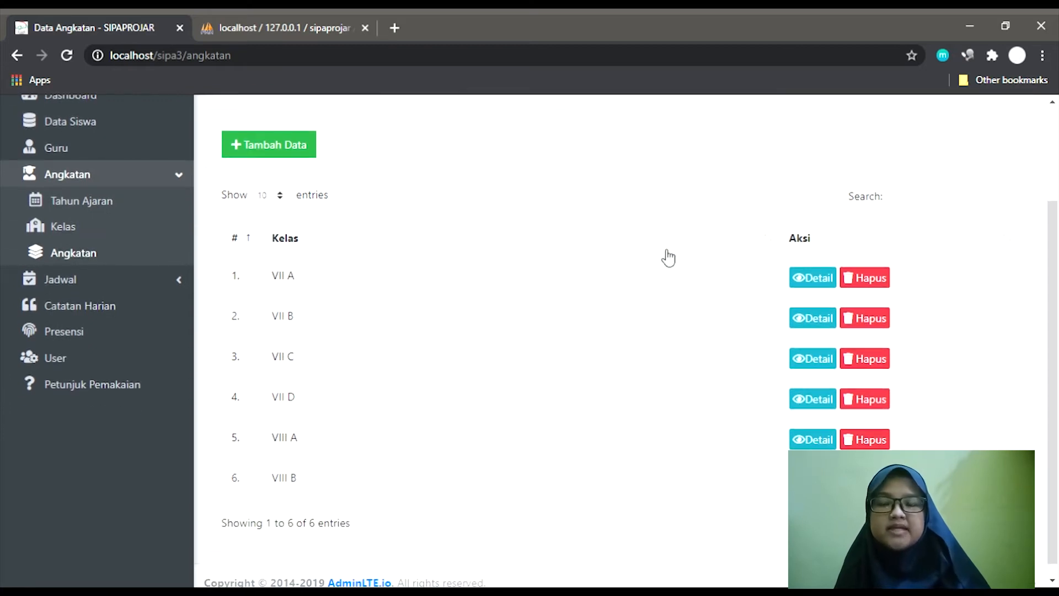
scroll(668, 258, "up", 3)
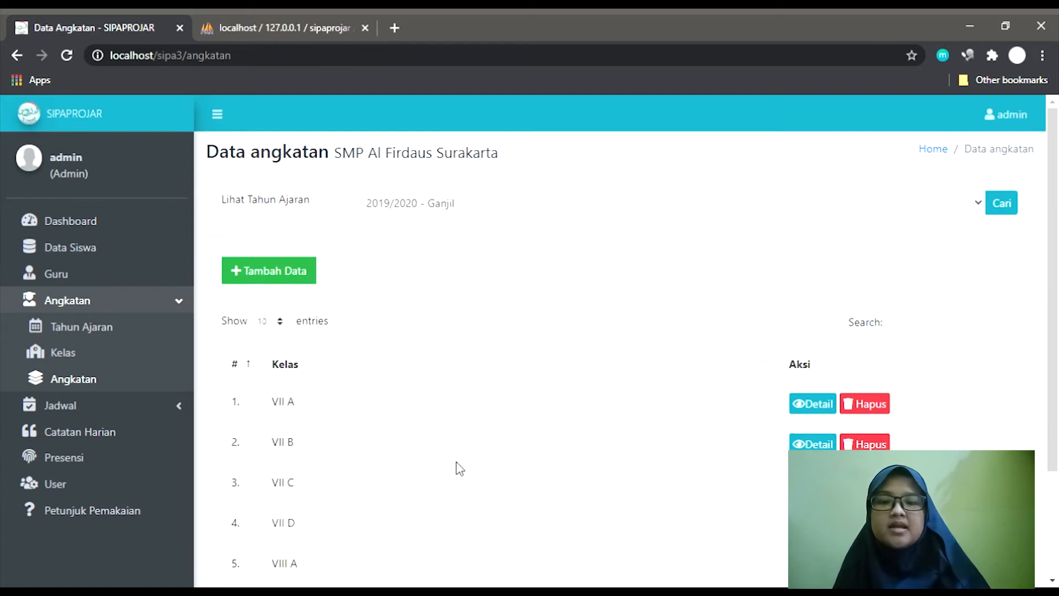
scroll(460, 470, "down", 2)
scroll(460, 470, "down", 2)
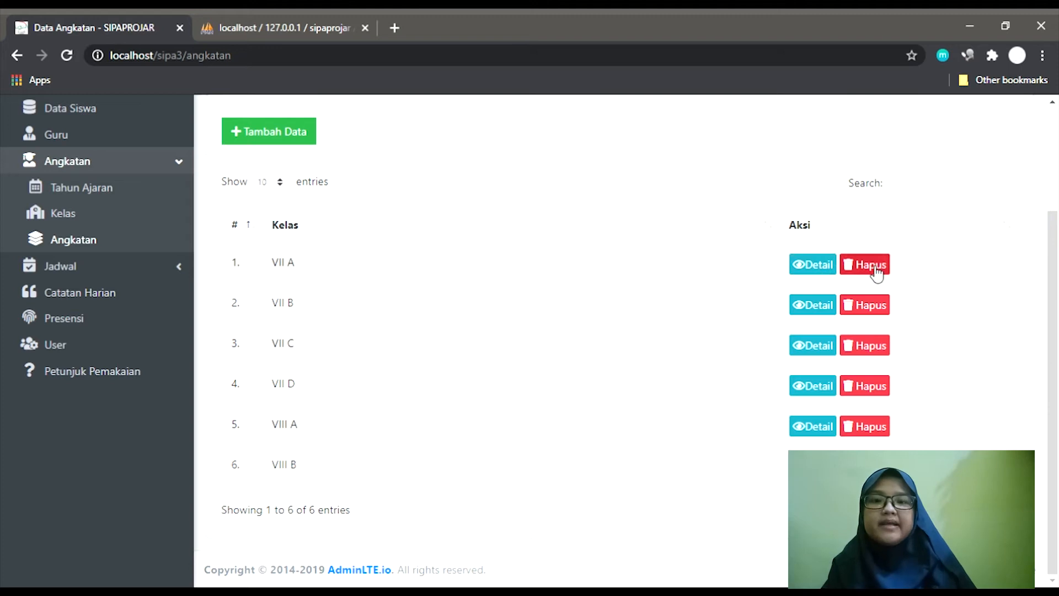
Review the students enrolled in class VII A, then return to the class list.
left_click(829, 267)
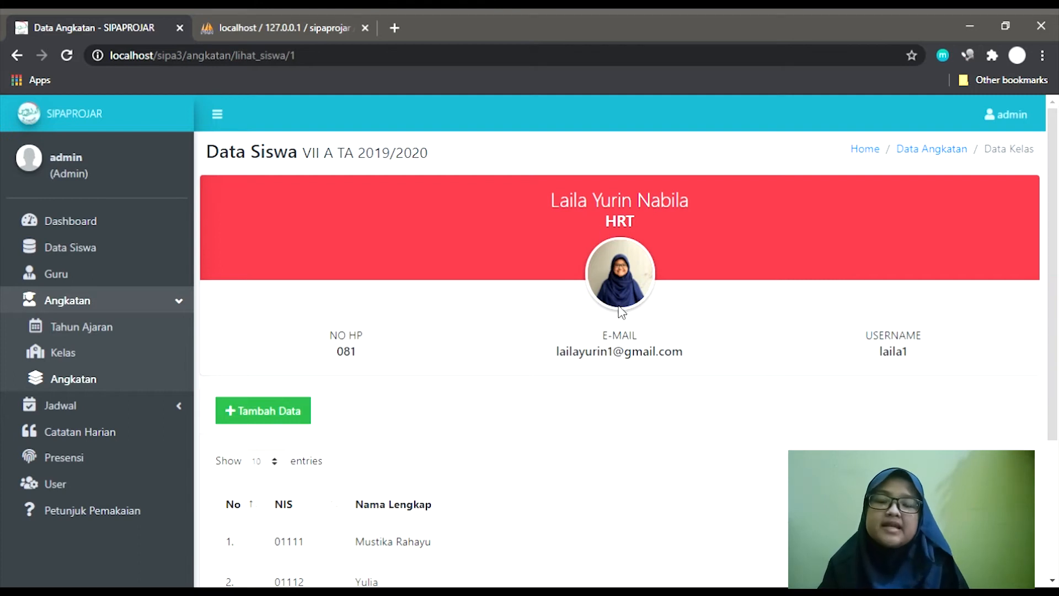
scroll(615, 380, "down", 1)
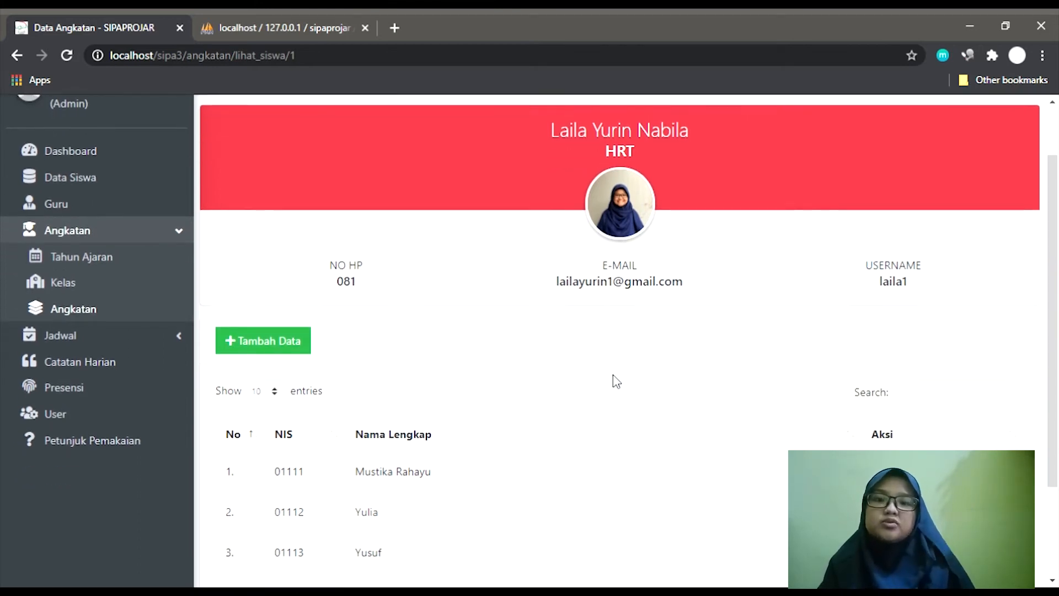
scroll(615, 381, "down", 2)
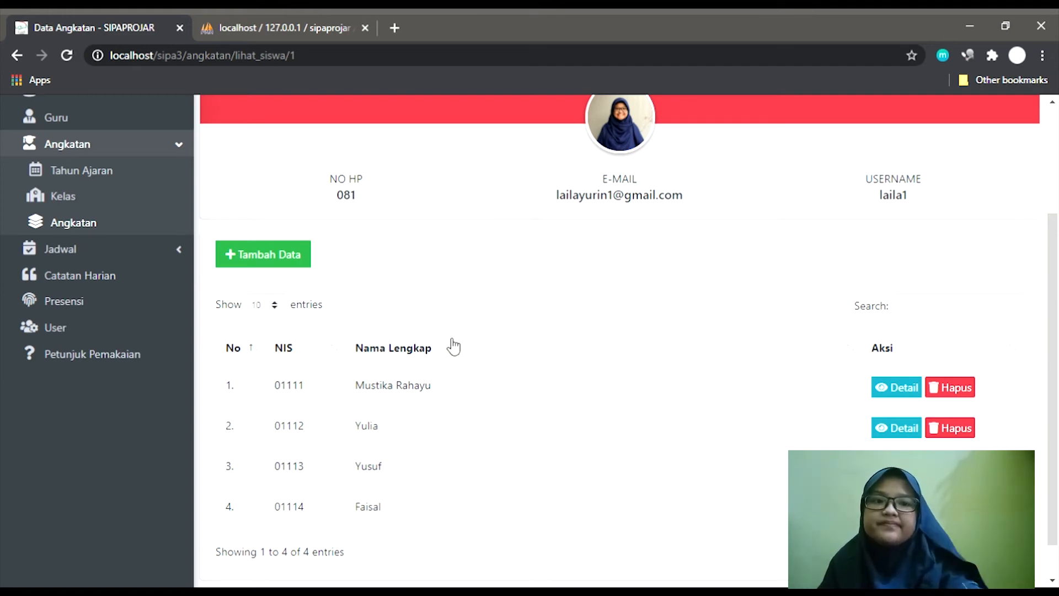
key("alt+Left")
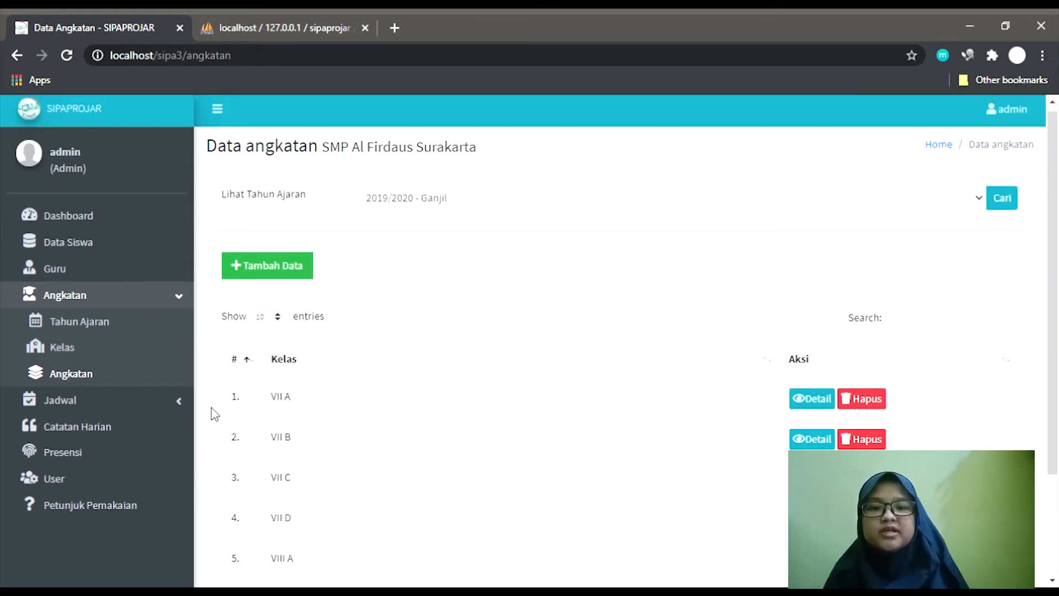
Review the seven lesson sessions' start and end times, then go to the Jadwal timetable page.
left_click(180, 405)
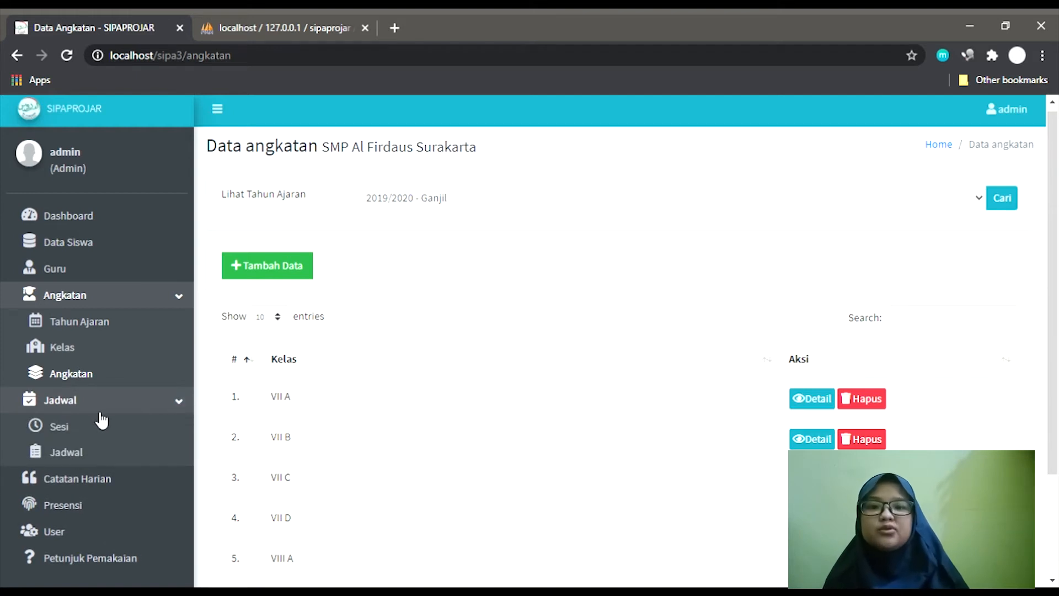
left_click(152, 300)
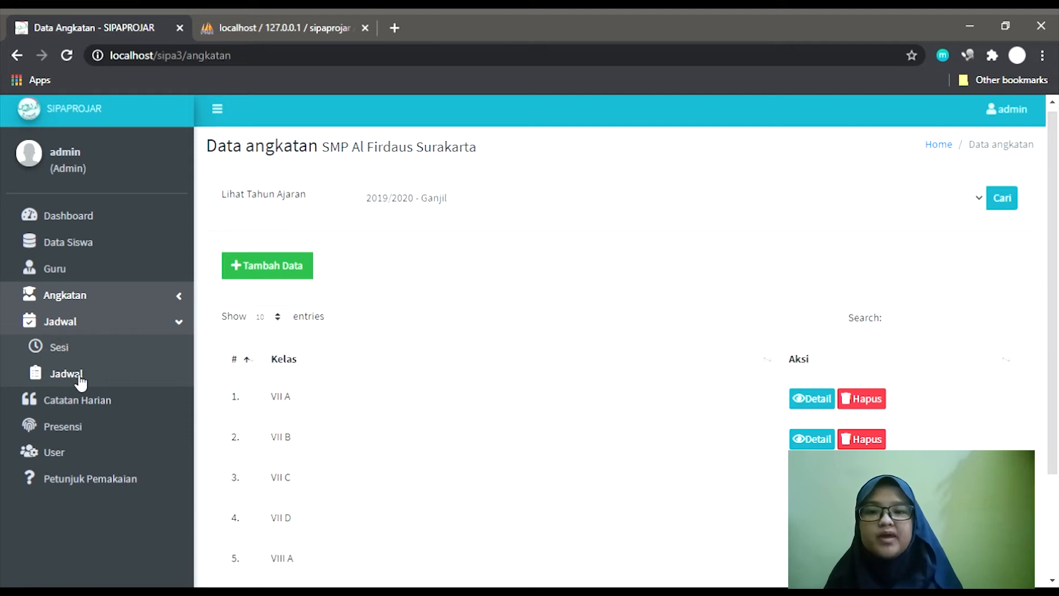
left_click(59, 348)
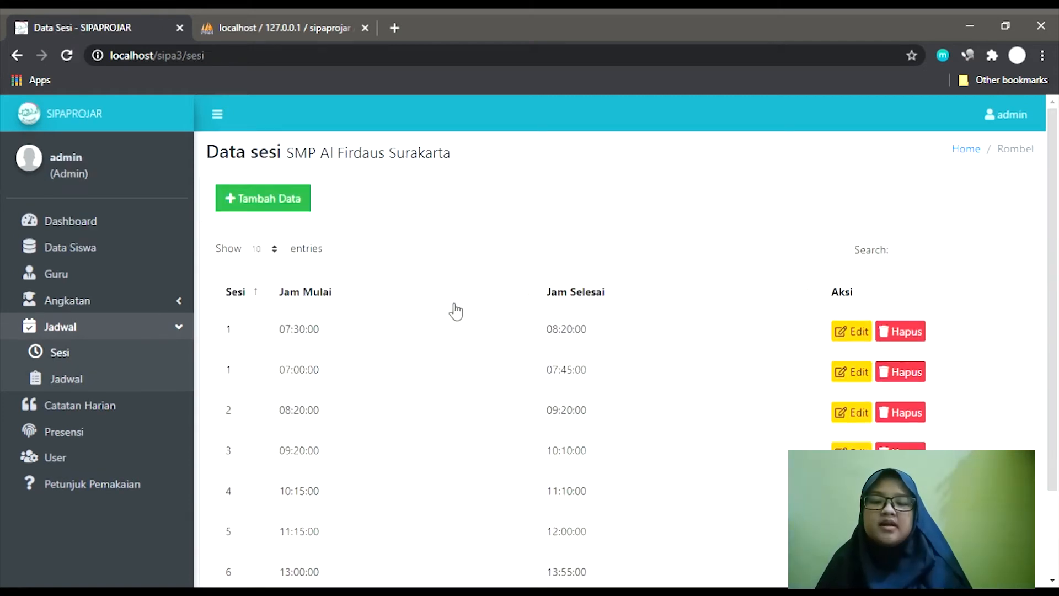
scroll(470, 317, "down", 1)
scroll(471, 317, "down", 3)
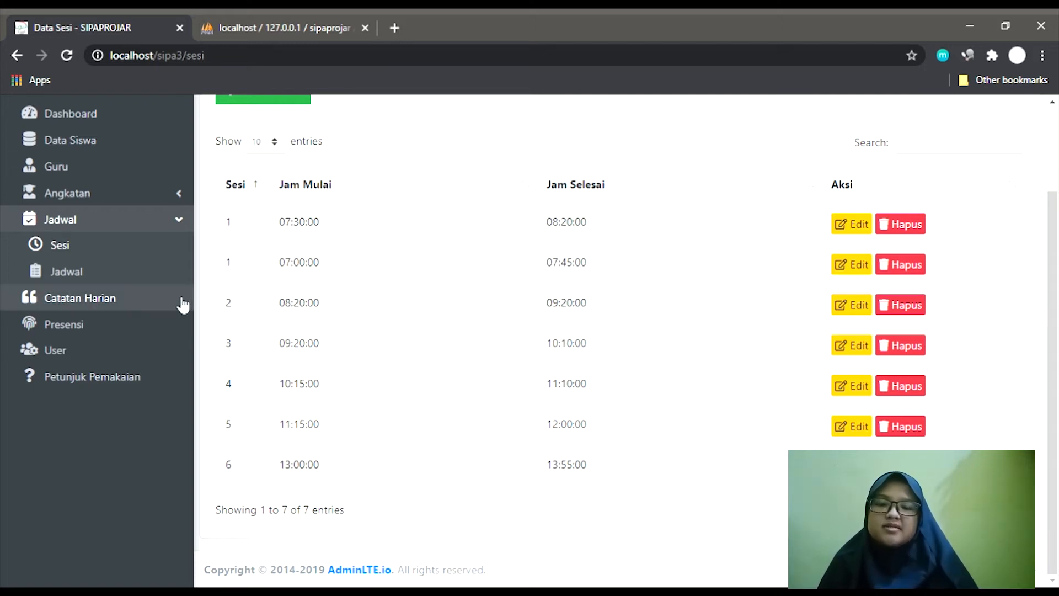
scroll(232, 292, "up", 2)
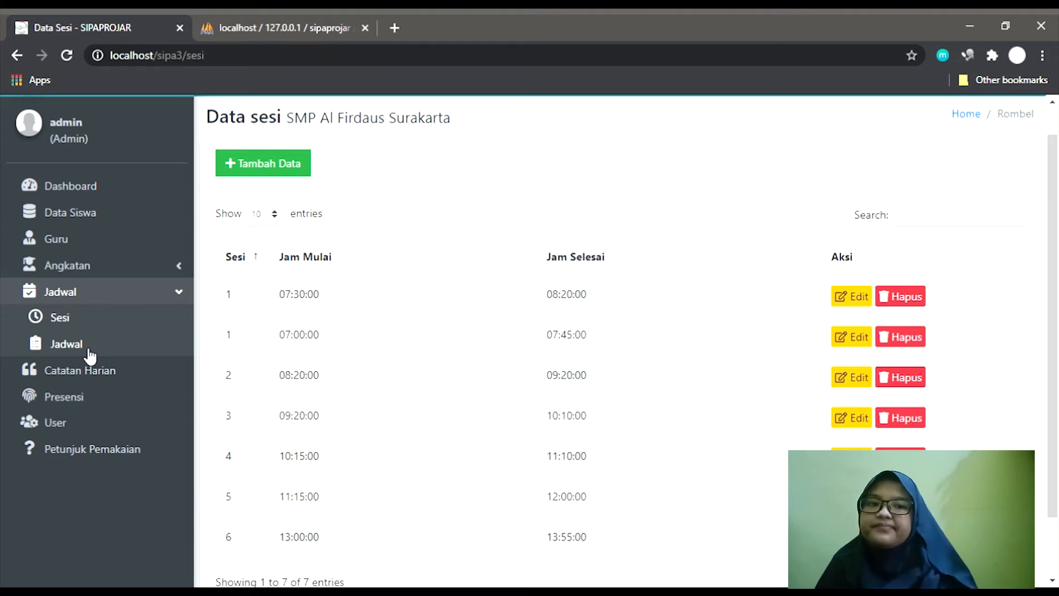
left_click(90, 353)
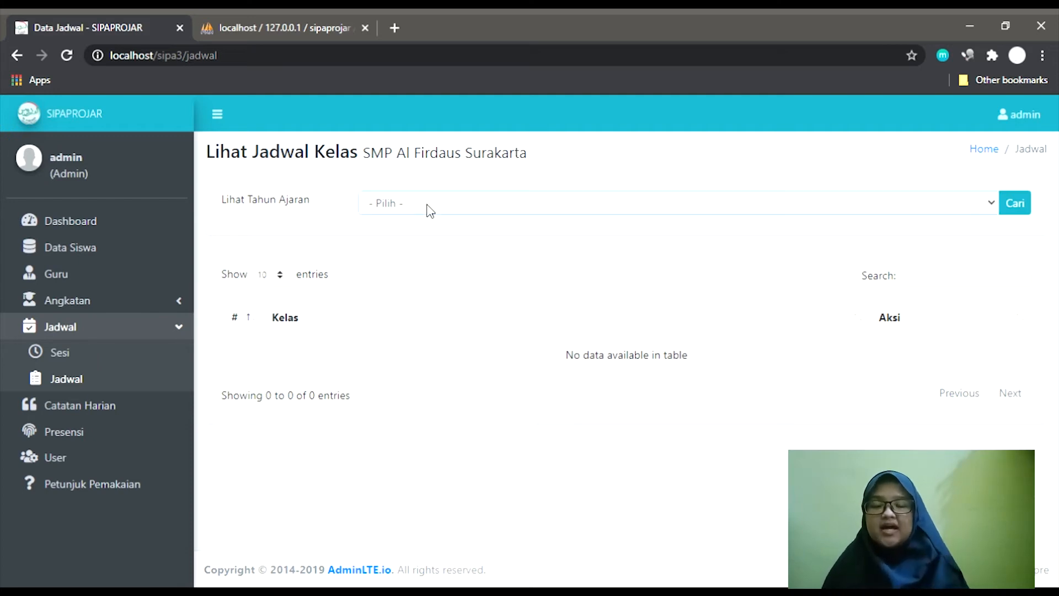
View class VII A's 2019/2020 - Ganjil timetable, check Selasa, and start a Tambah Data entry.
left_click(436, 247)
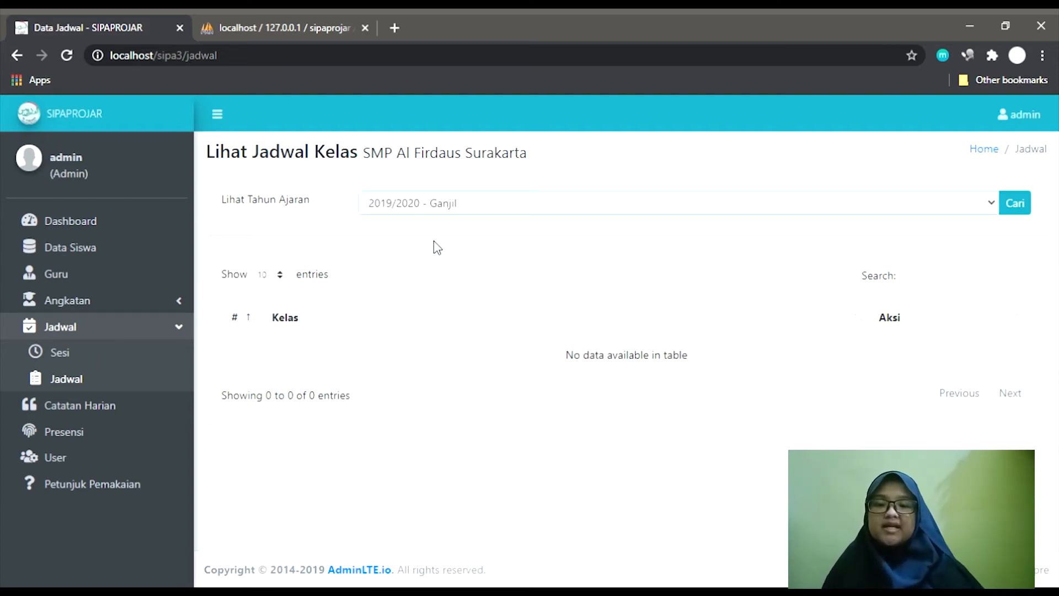
left_click(1023, 207)
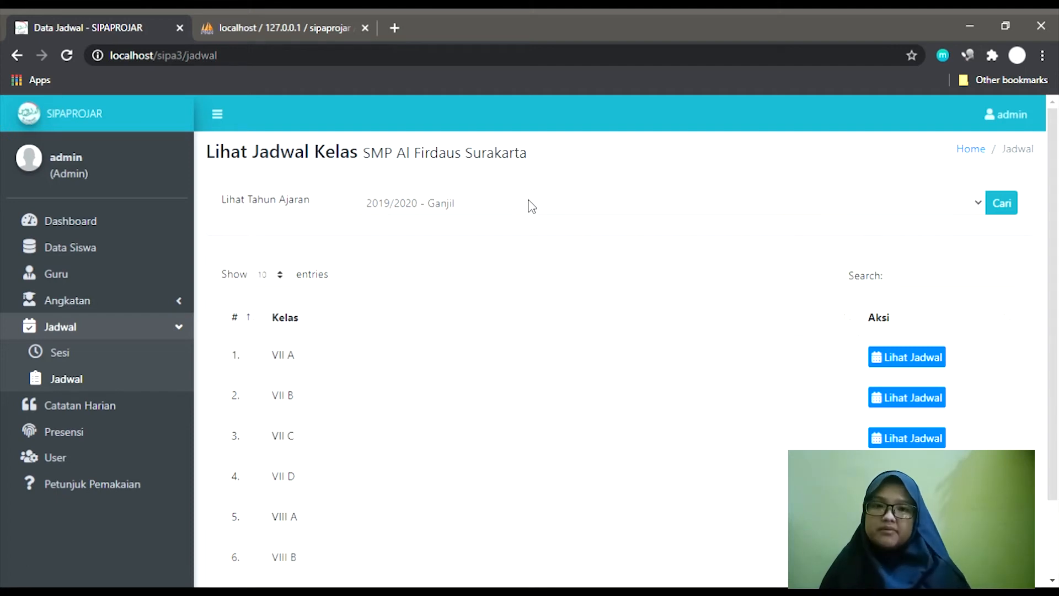
left_click(930, 360)
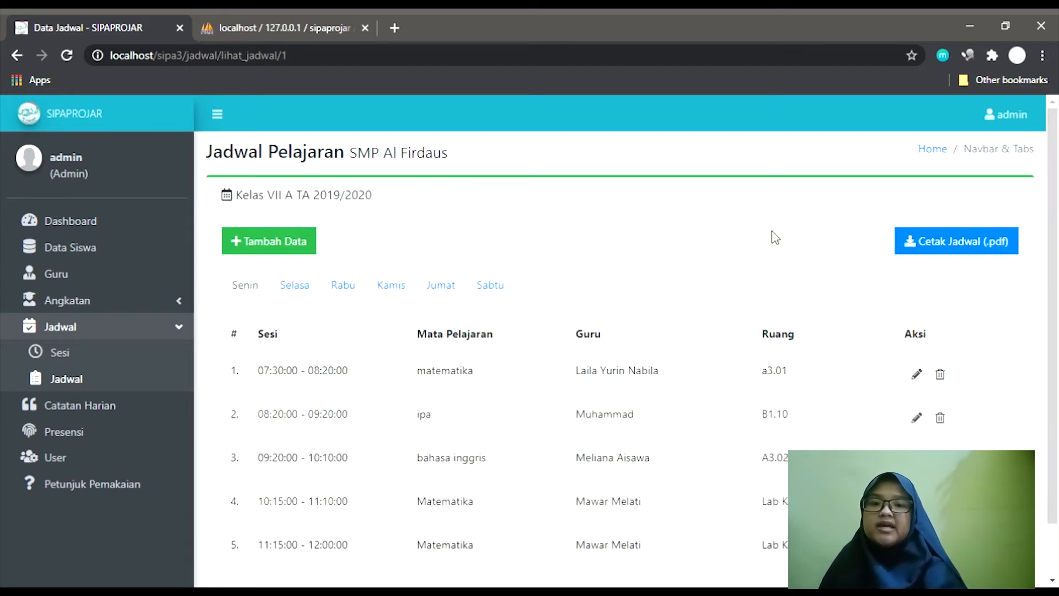
scroll(775, 237, "down", 1)
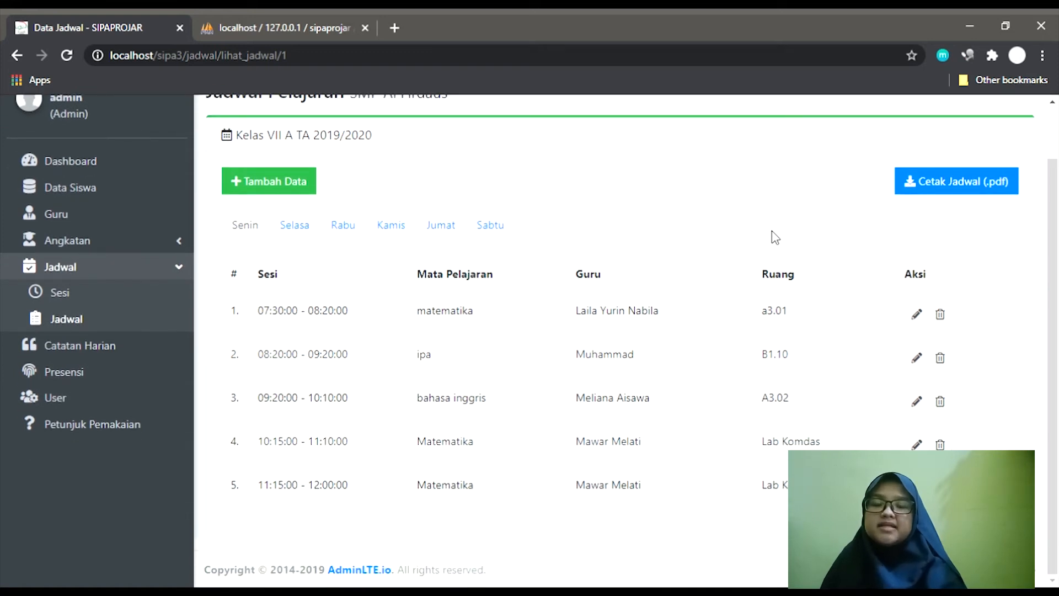
scroll(900, 231, "up", 1)
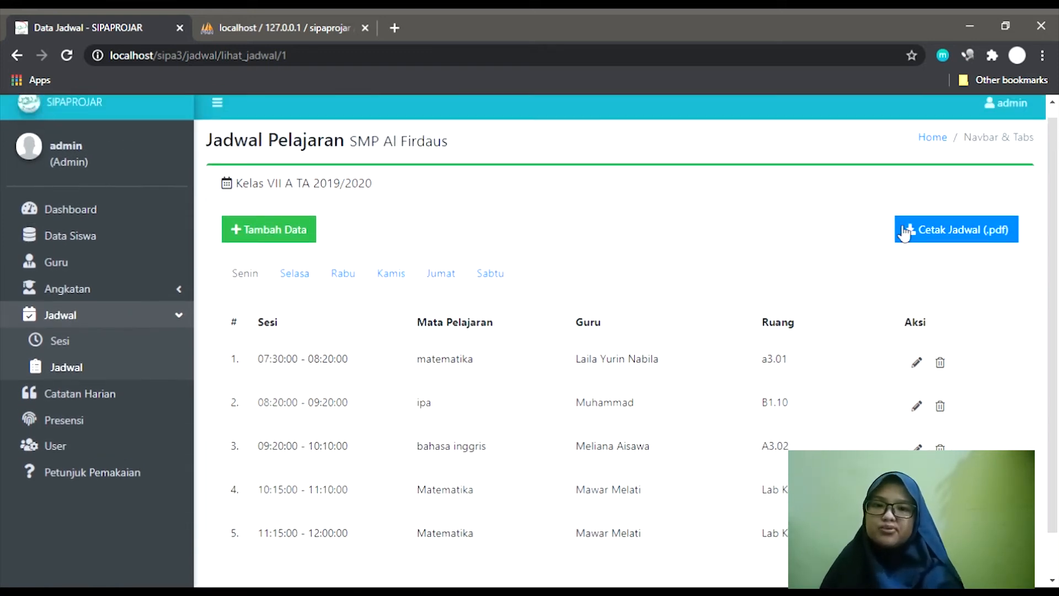
left_click(291, 276)
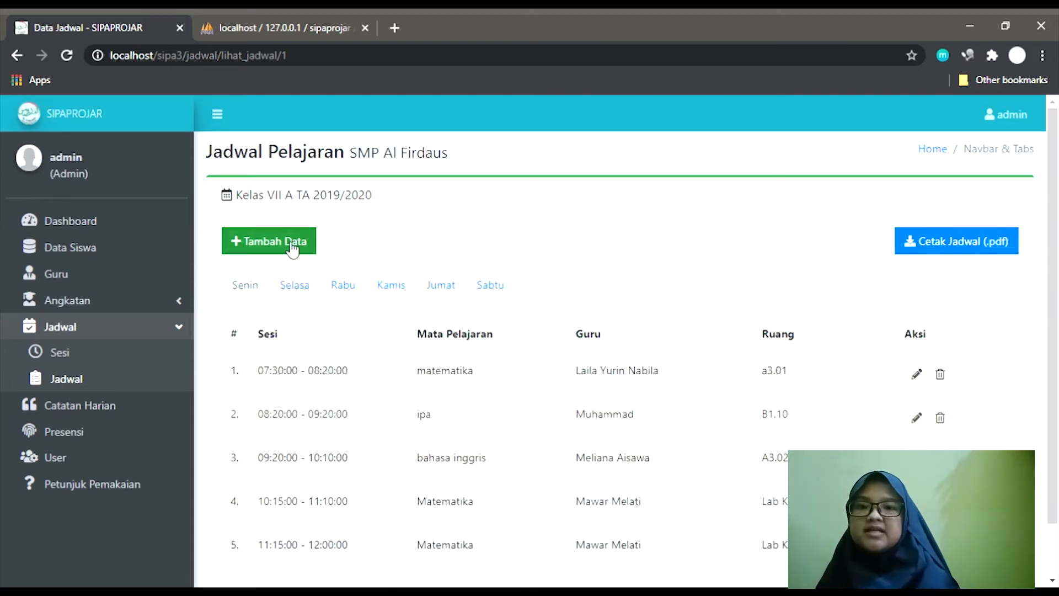
left_click(292, 243)
Set the lesson to Senin, session 1 (07:30:00–08:20:00), with the first listed teacher.
left_click(539, 263)
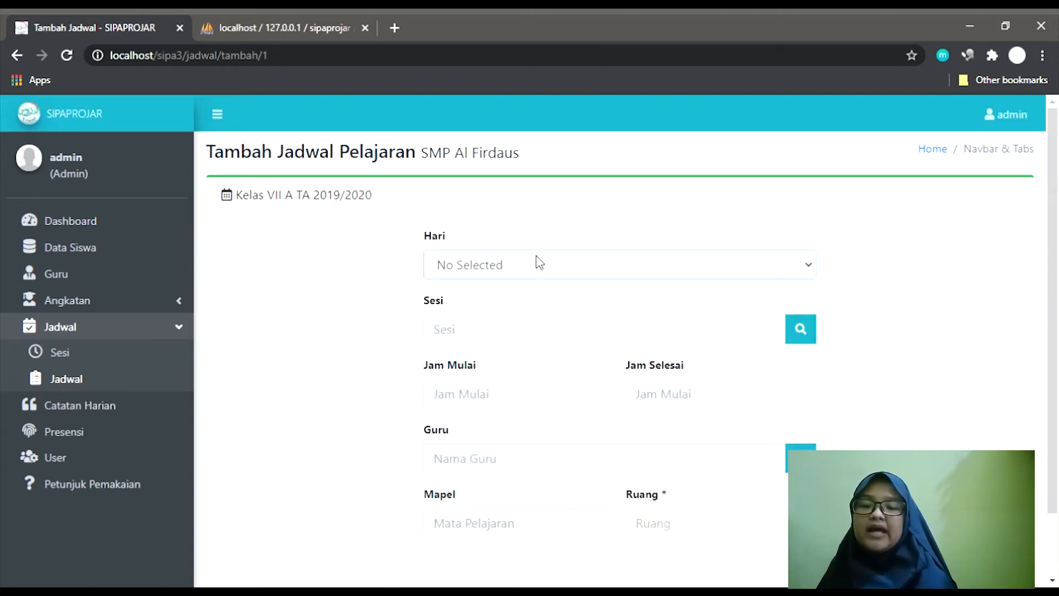
left_click(529, 307)
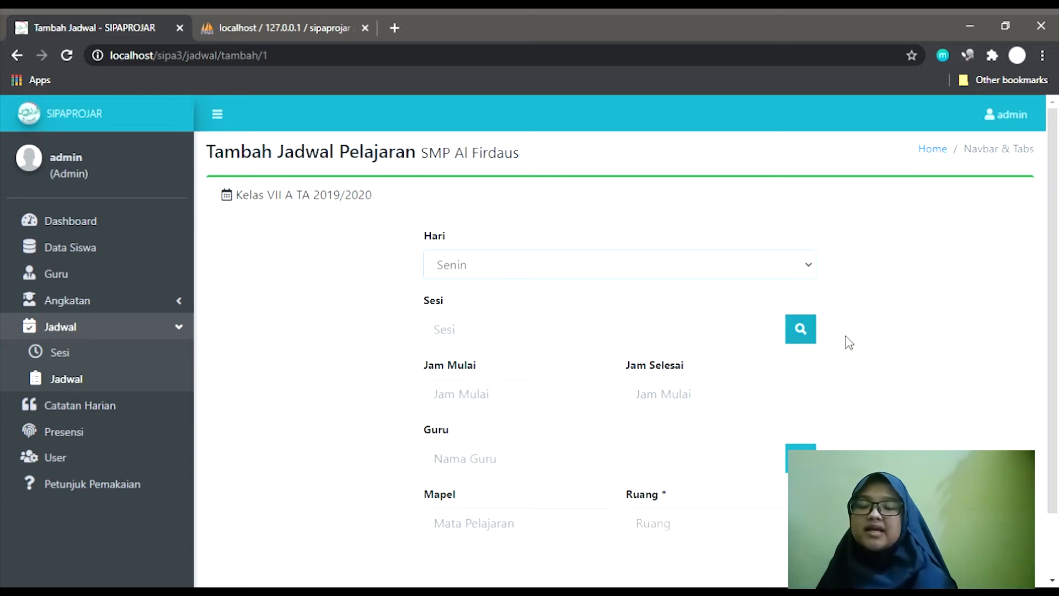
left_click(814, 333)
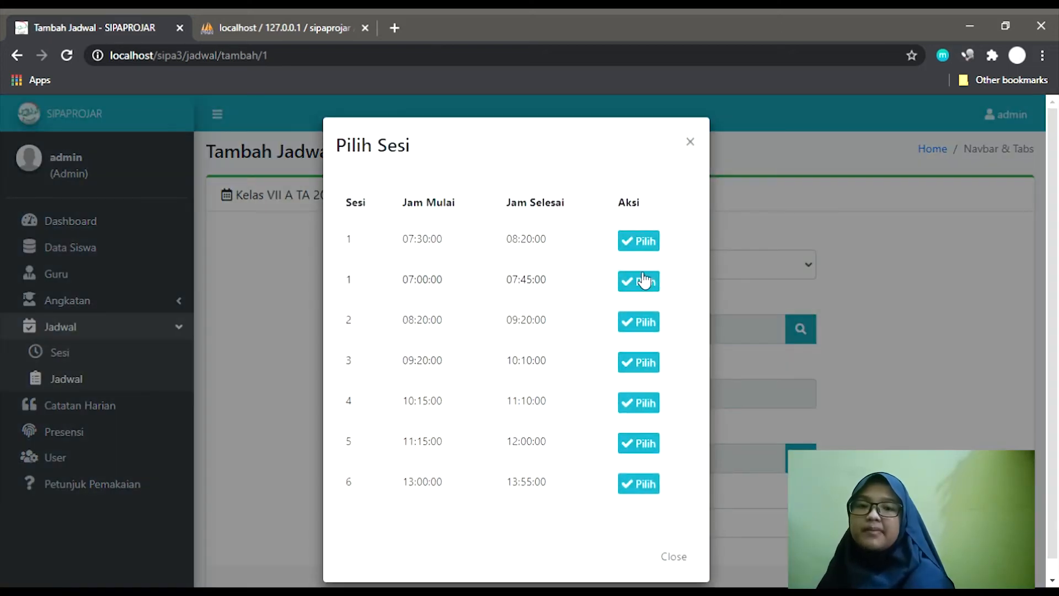
left_click(654, 243)
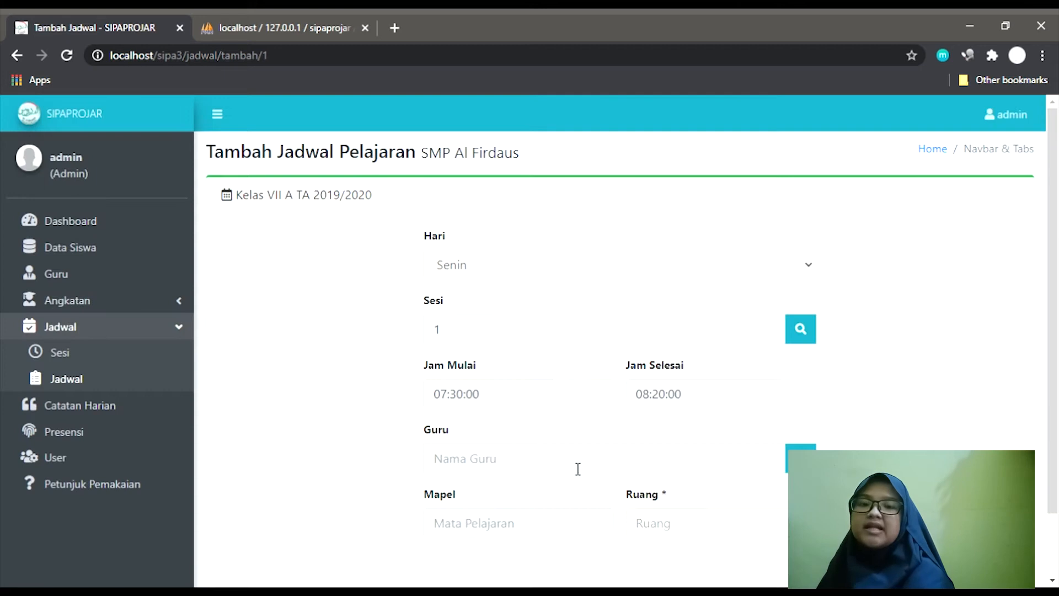
left_click(800, 458)
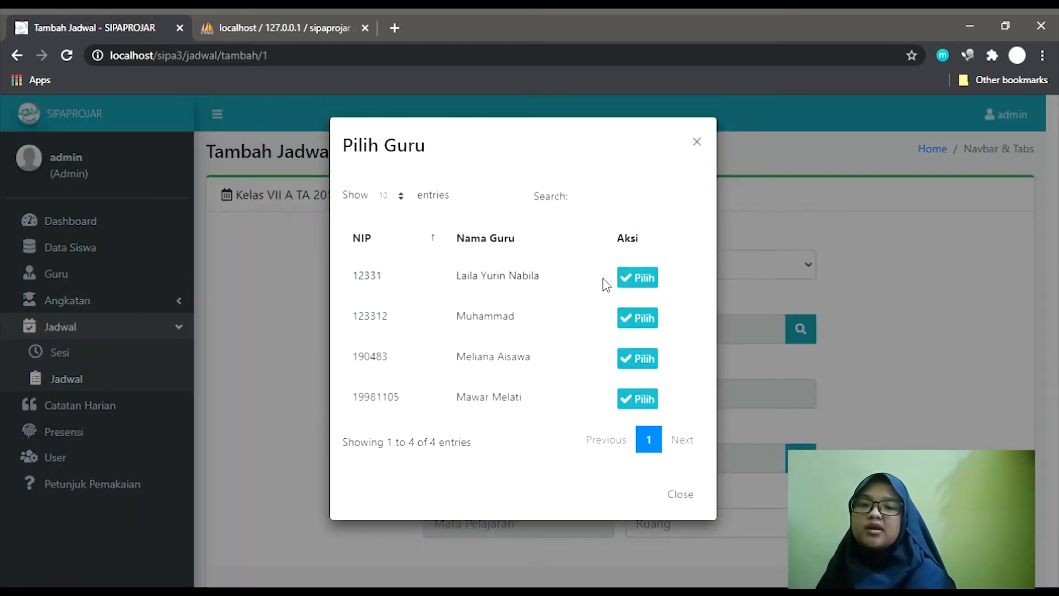
left_click(635, 282)
Enter room A3.01 and submit; it's rejected because the teacher already has that slot.
left_click(684, 523)
type("A3.01")
scroll(663, 380, "down", 1)
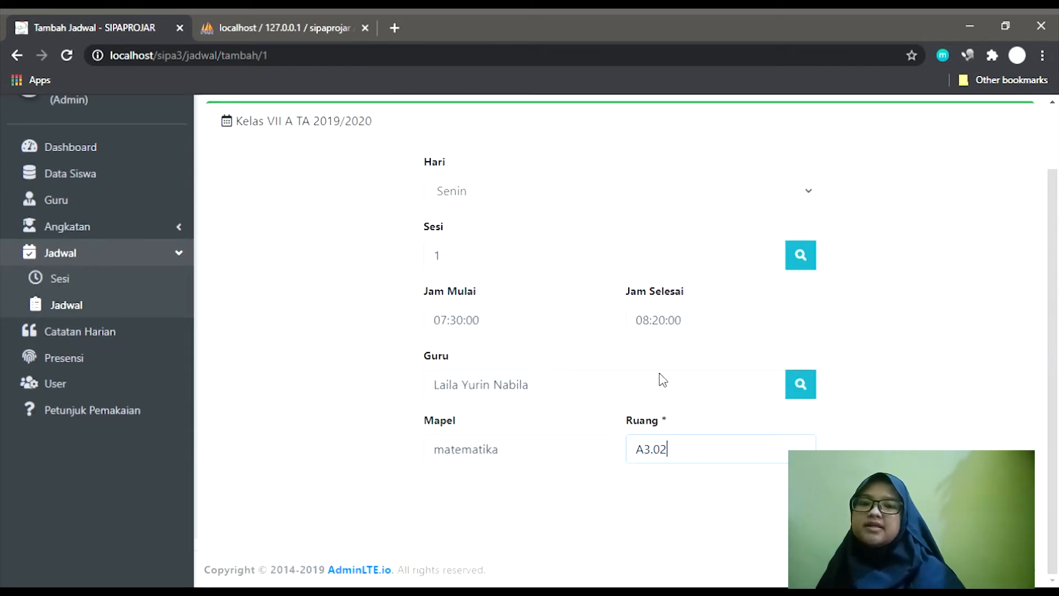
key("Return")
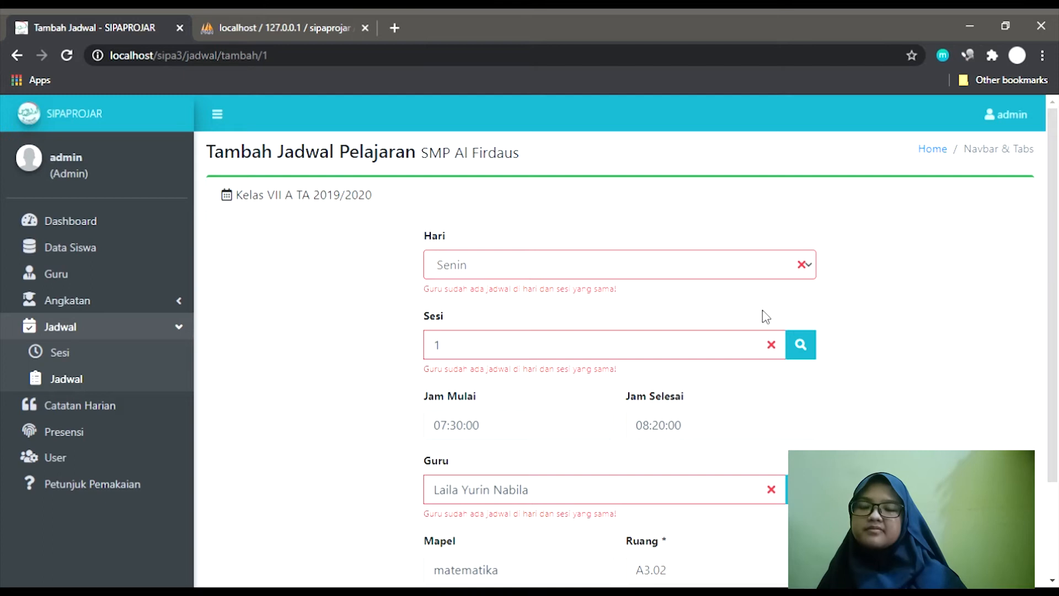
scroll(166, 284, "down", 1)
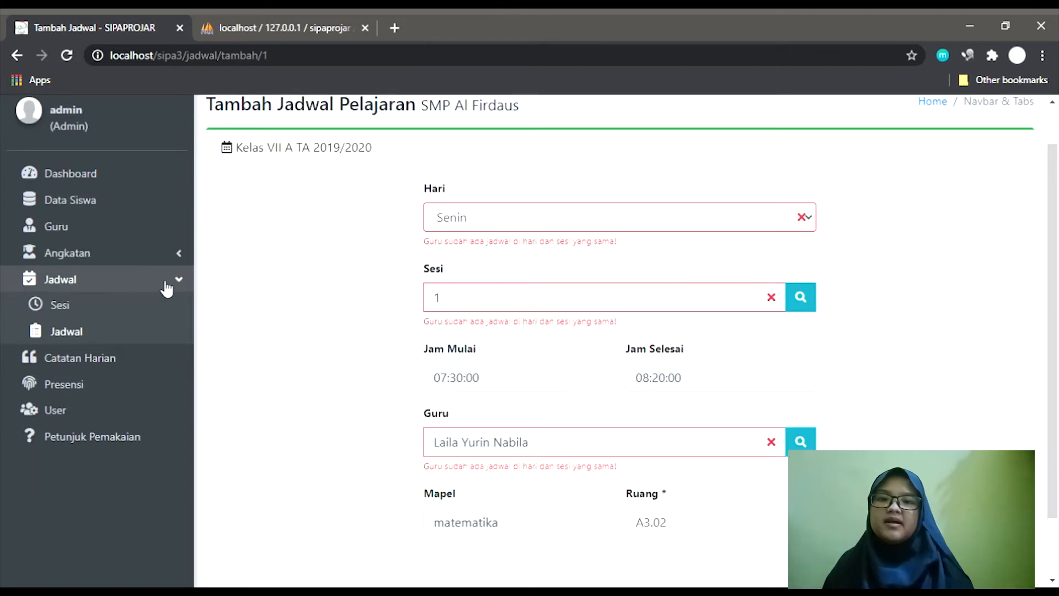
Go to Catatan Harian, list the 2019/2020 classes, and open class VII A's daily notes.
left_click(84, 358)
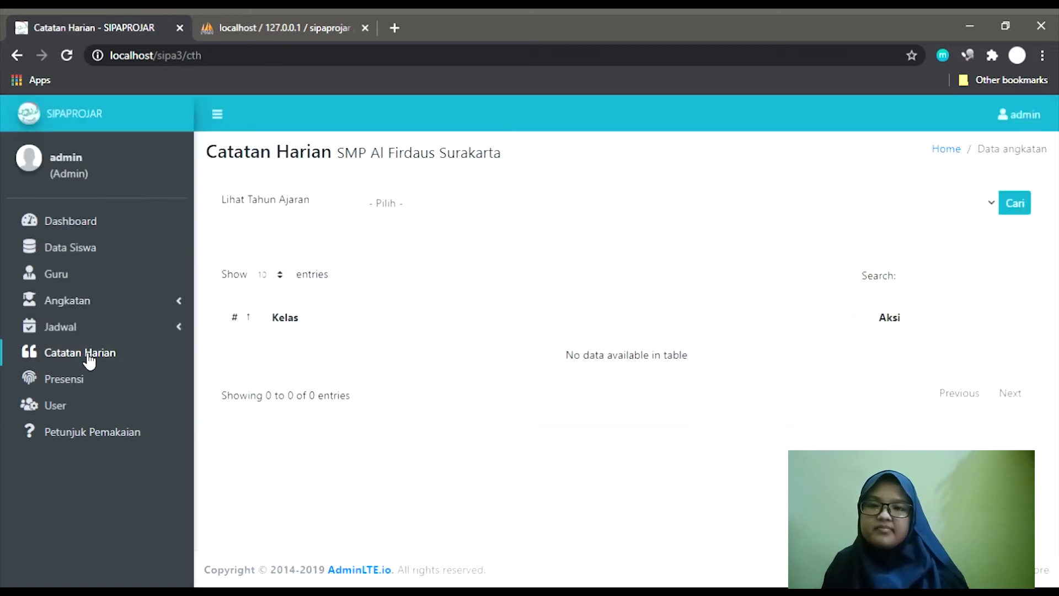
left_click(413, 209)
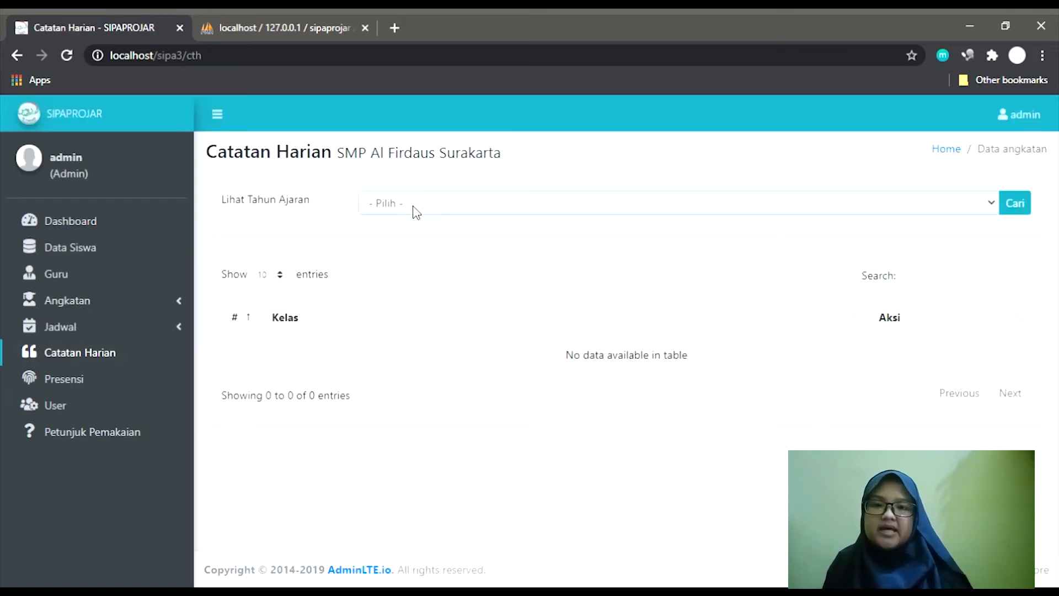
left_click(418, 242)
left_click(1027, 209)
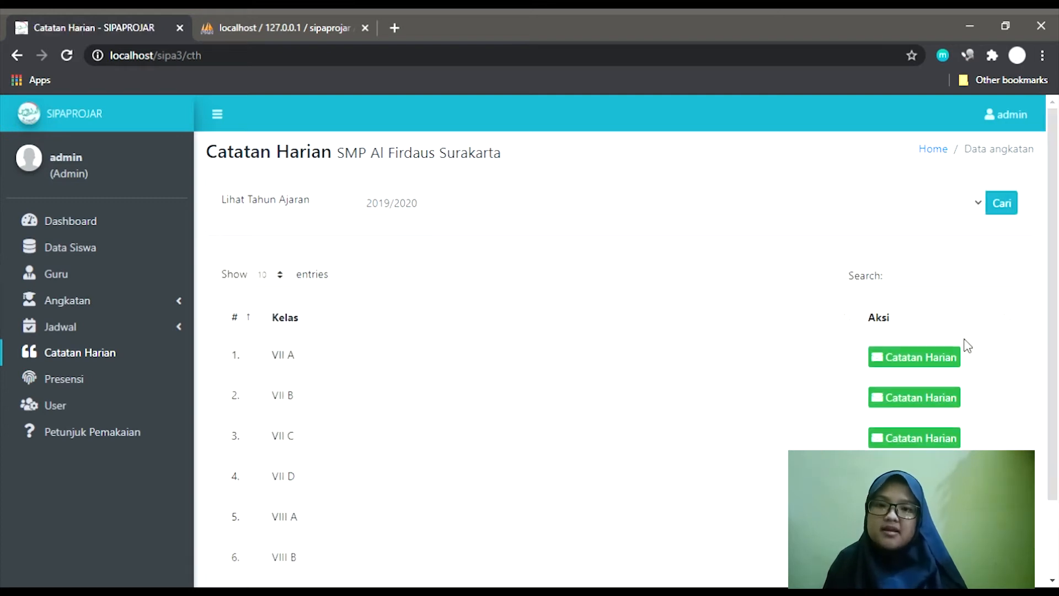
left_click(915, 363)
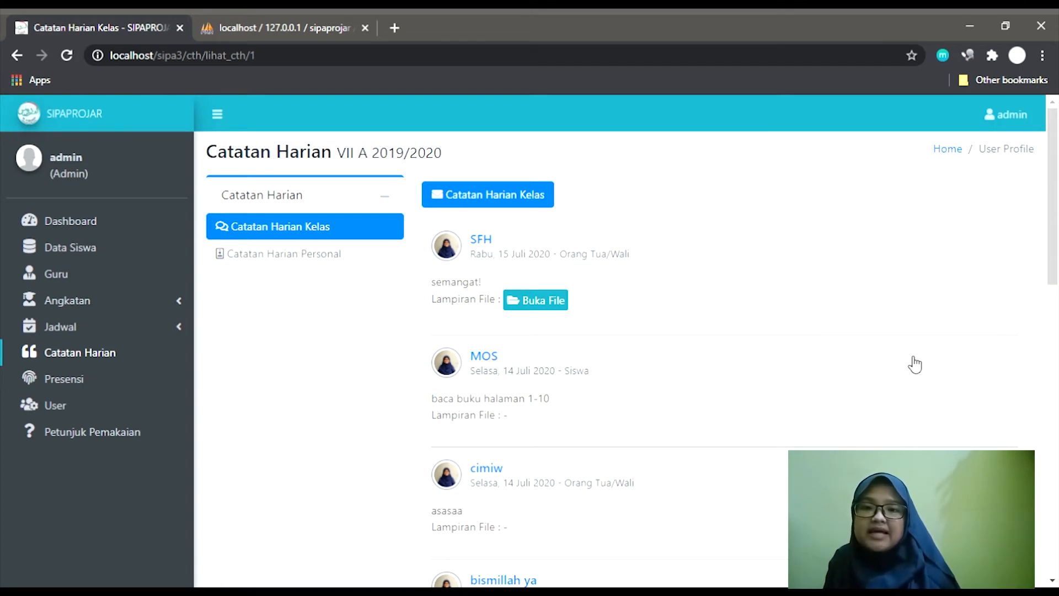
Browse VII A's class notes posts, then switch to the Catatan Harian Personal student list.
left_click(309, 258)
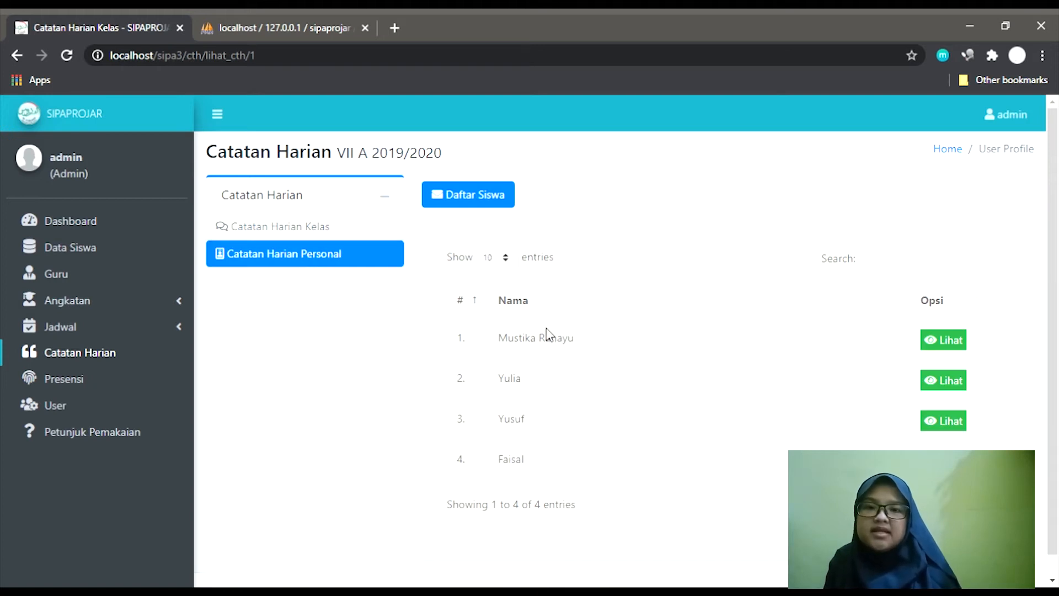
left_click(325, 232)
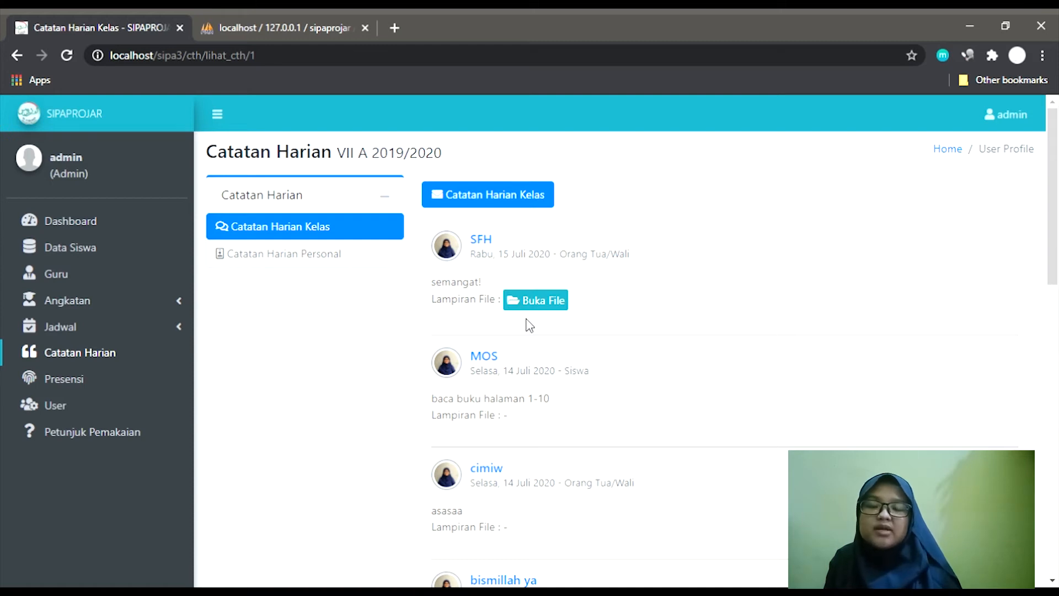
scroll(530, 326, "down", 12)
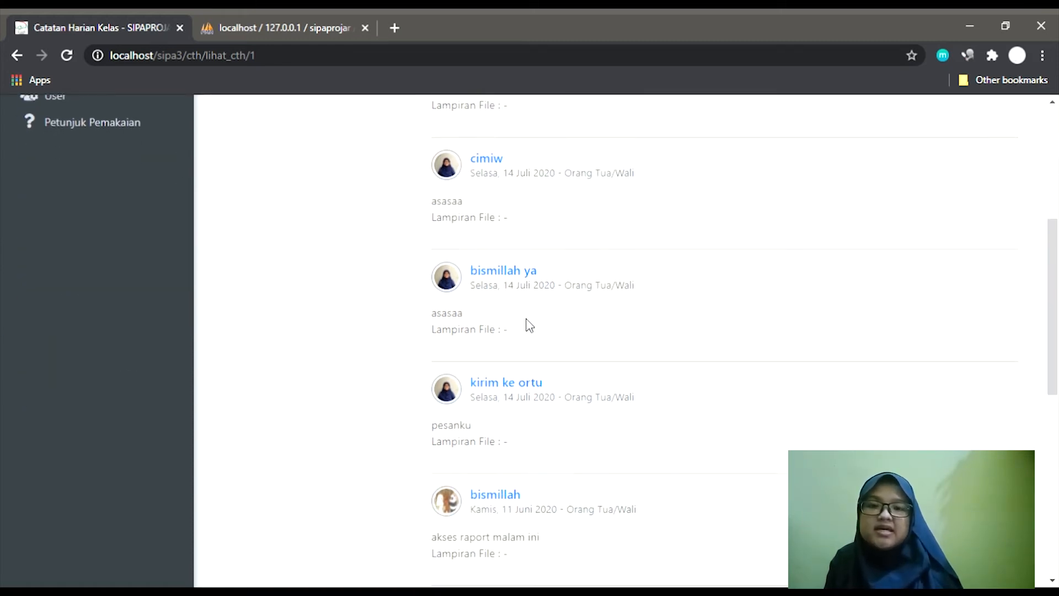
scroll(529, 325, "down", 3)
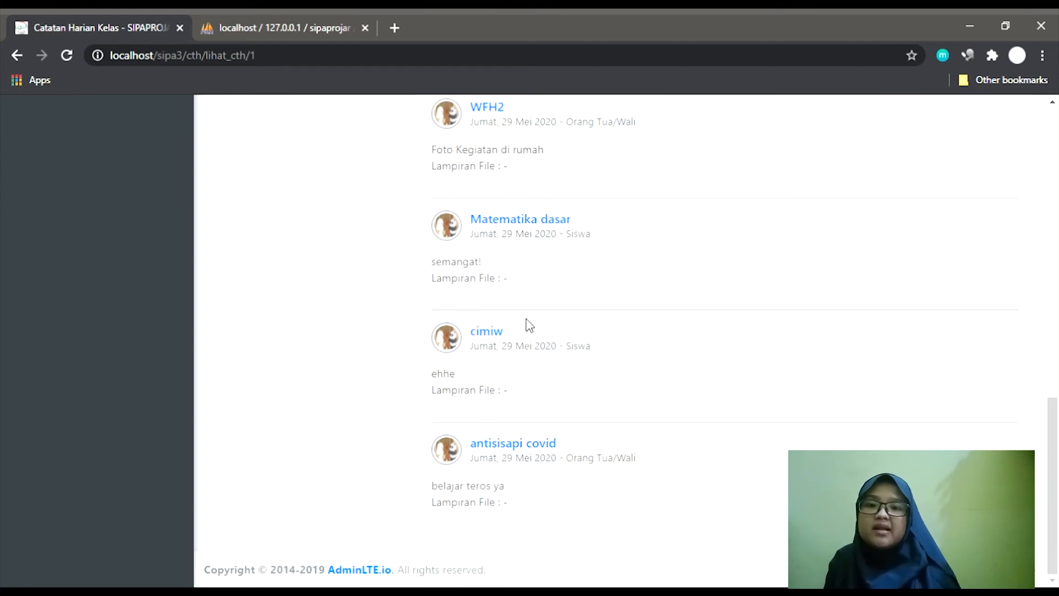
scroll(530, 326, "up", 15)
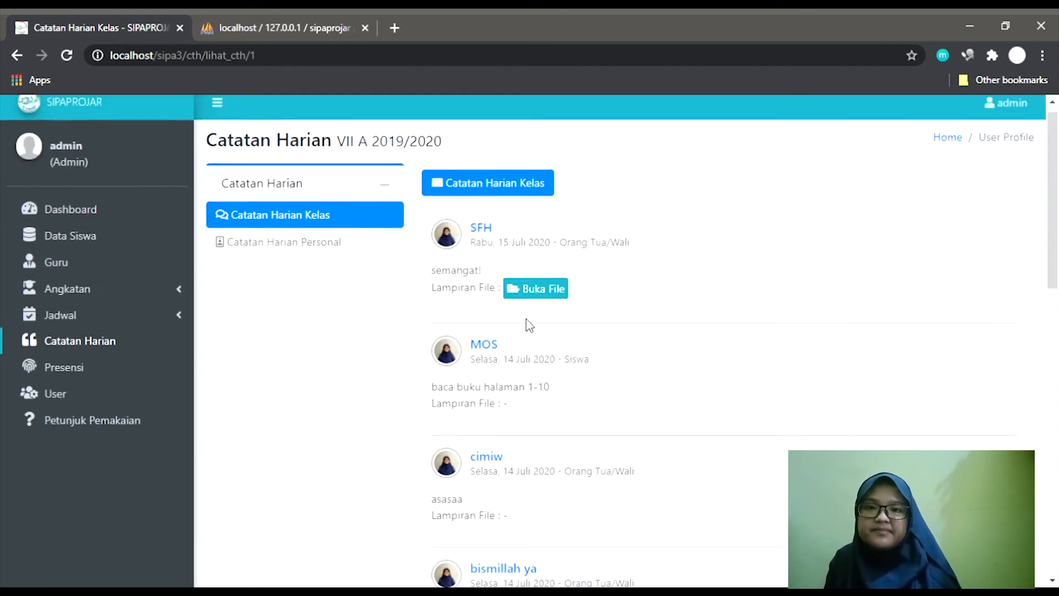
scroll(530, 326, "up", 1)
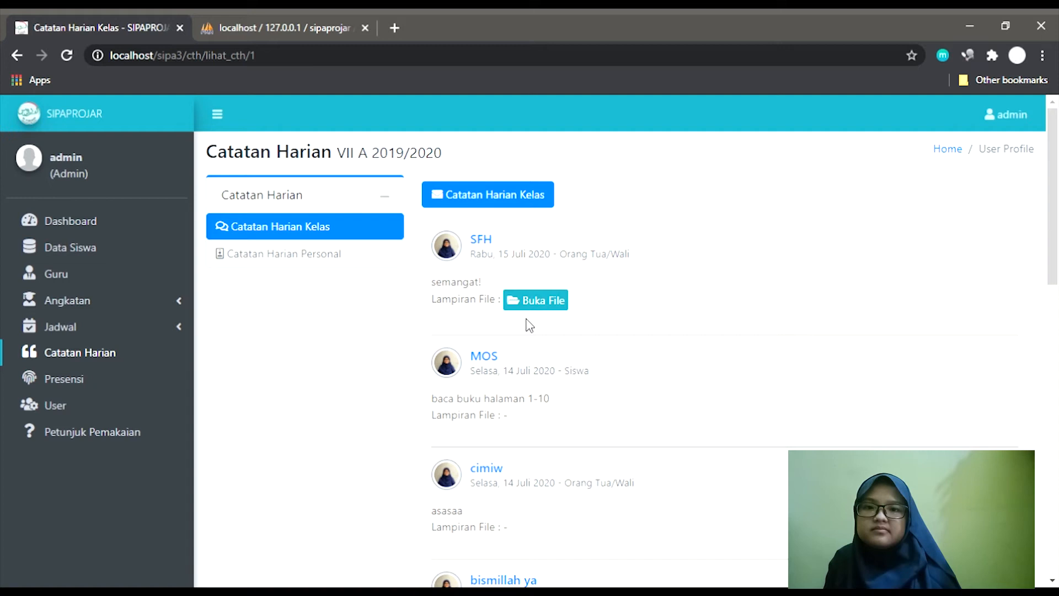
left_click(295, 255)
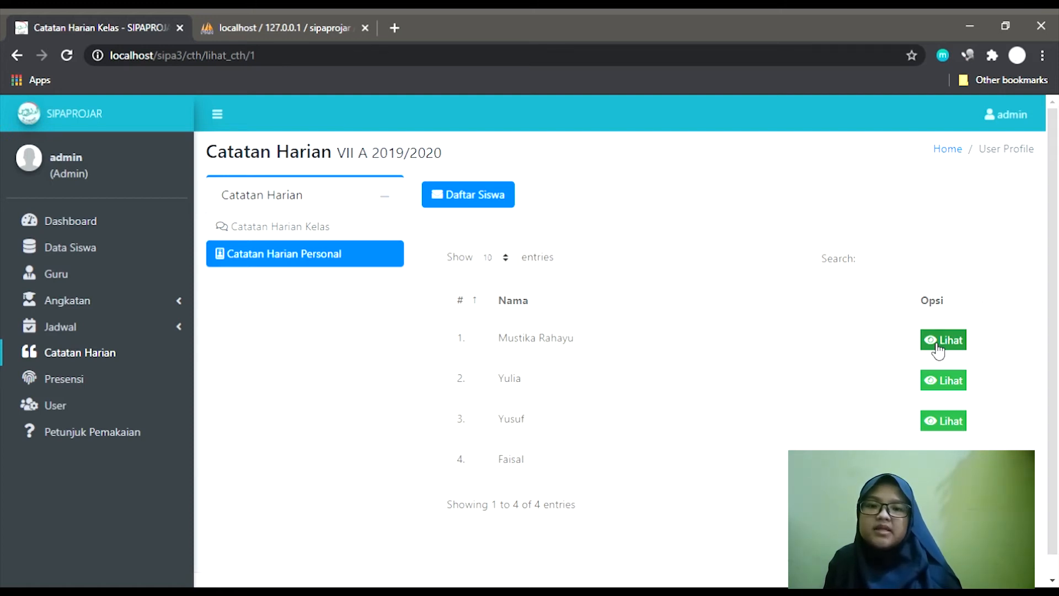
left_click(937, 344)
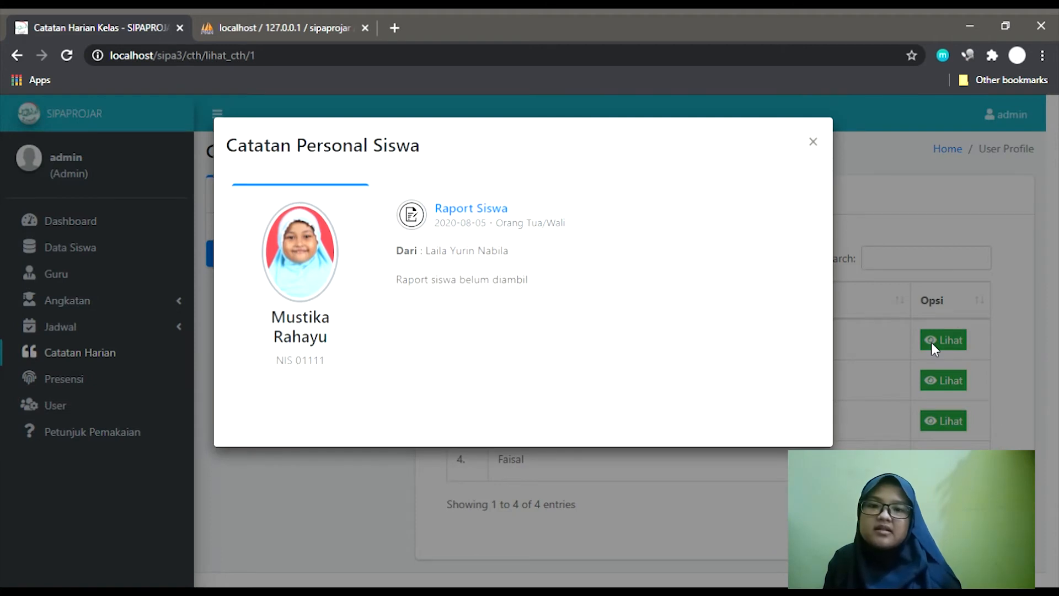
left_click(880, 323)
left_click(936, 380)
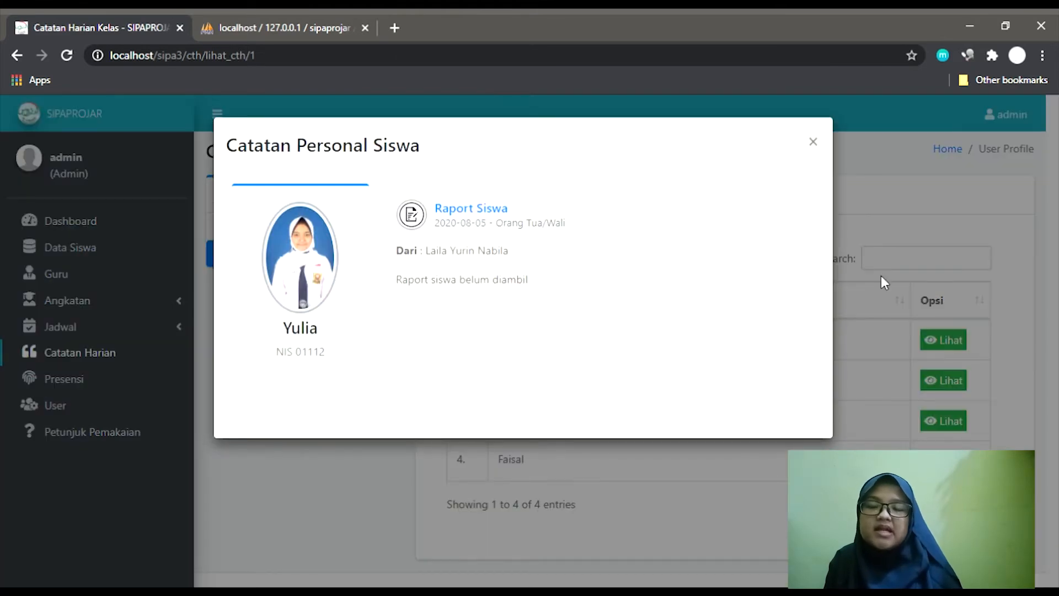
left_click(879, 266)
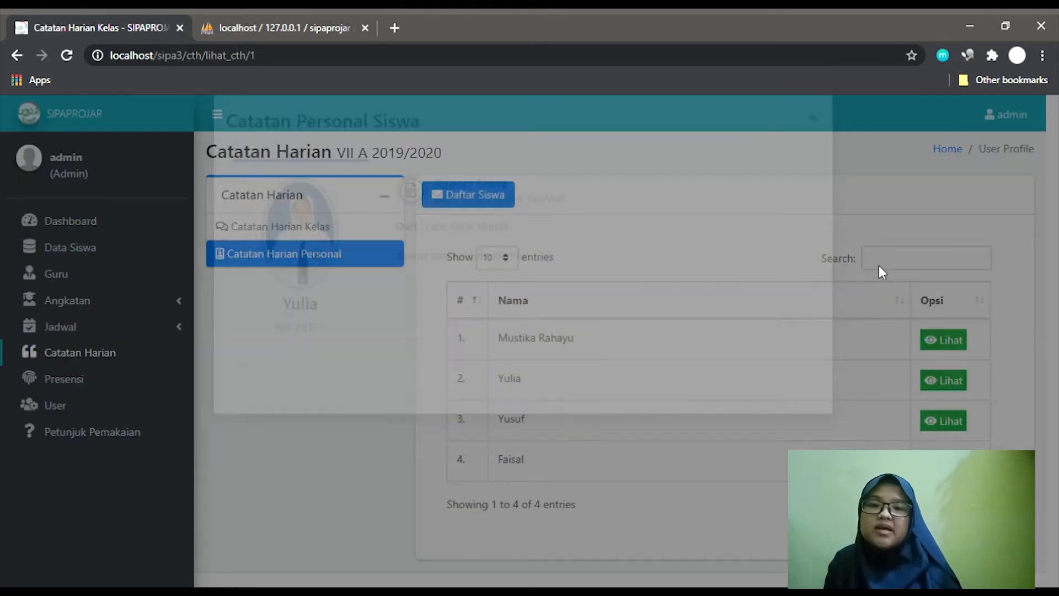
left_click(947, 426)
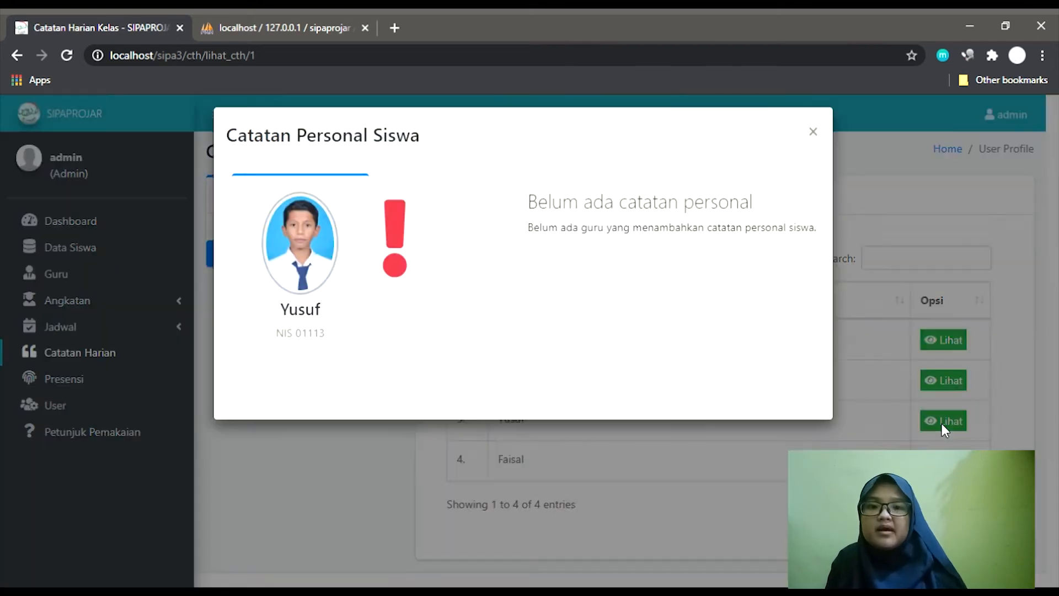
left_click(942, 422)
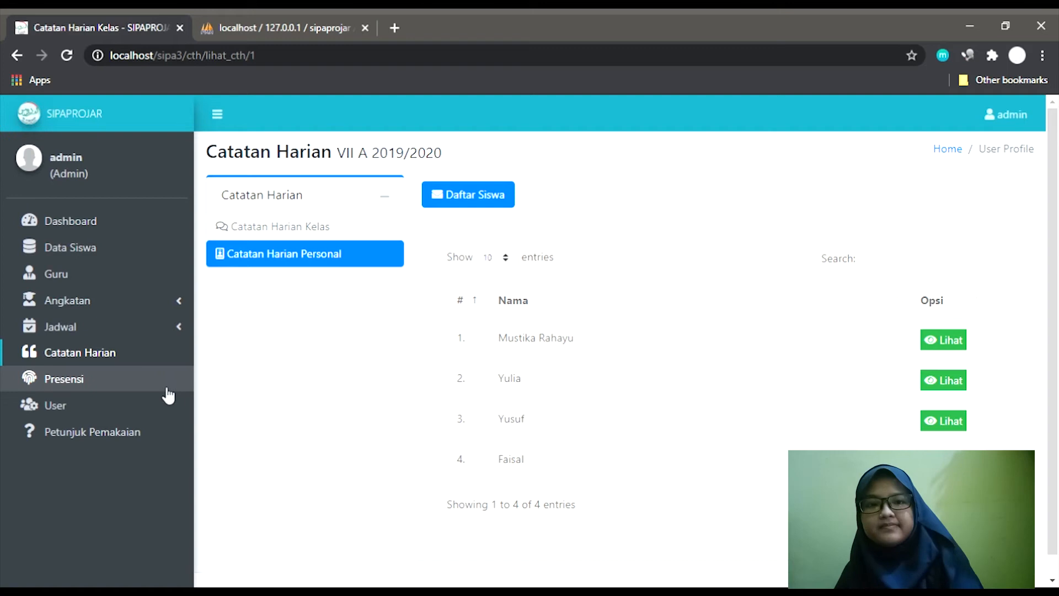
Generate the Agustus Presensi recap for VII A, 2019/2020 - Ganjil, with the matematika teacher.
left_click(162, 384)
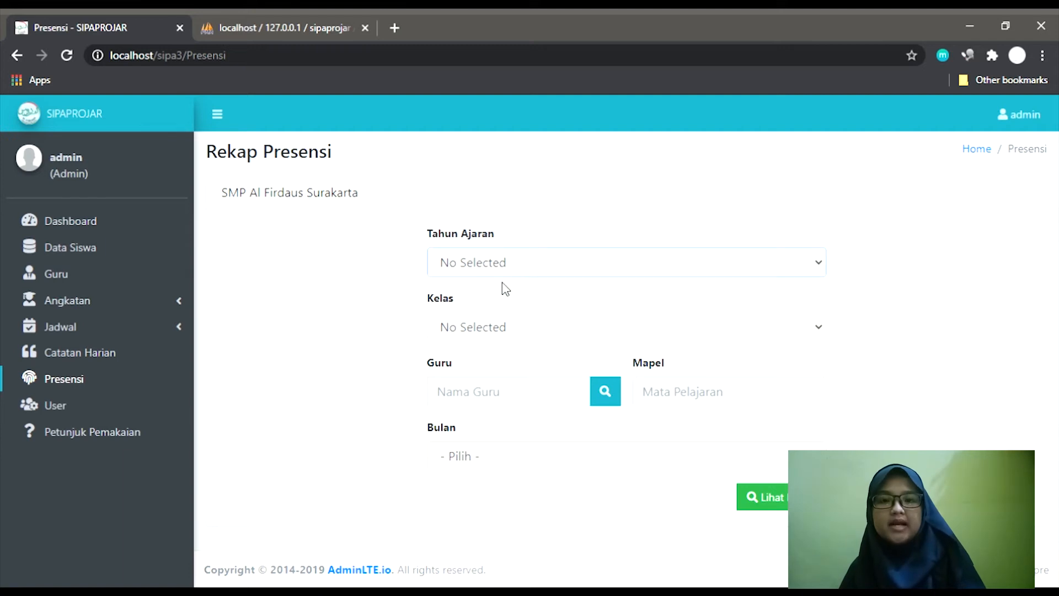
left_click(511, 306)
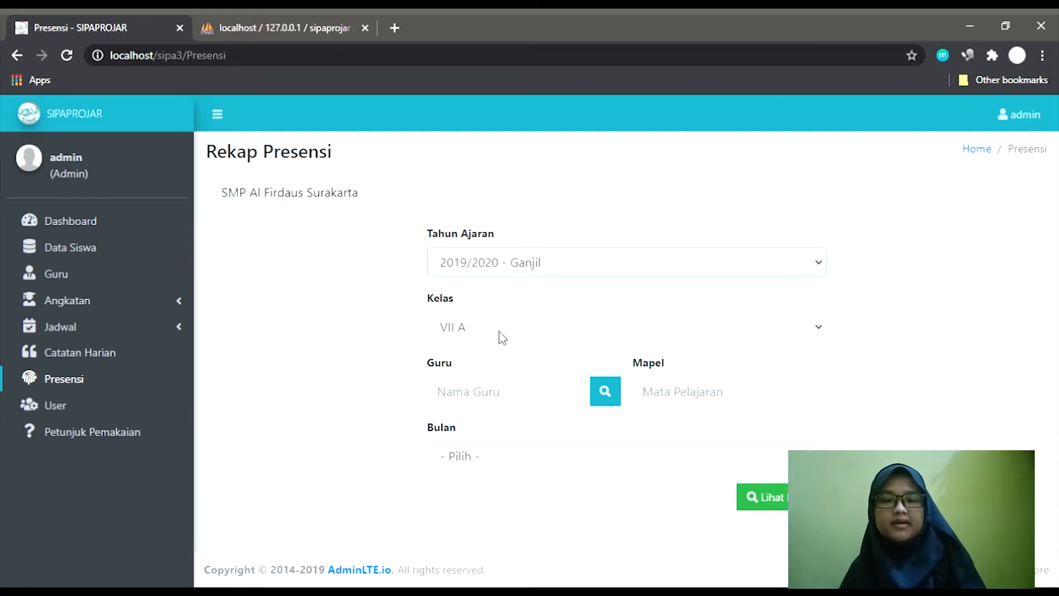
left_click(508, 331)
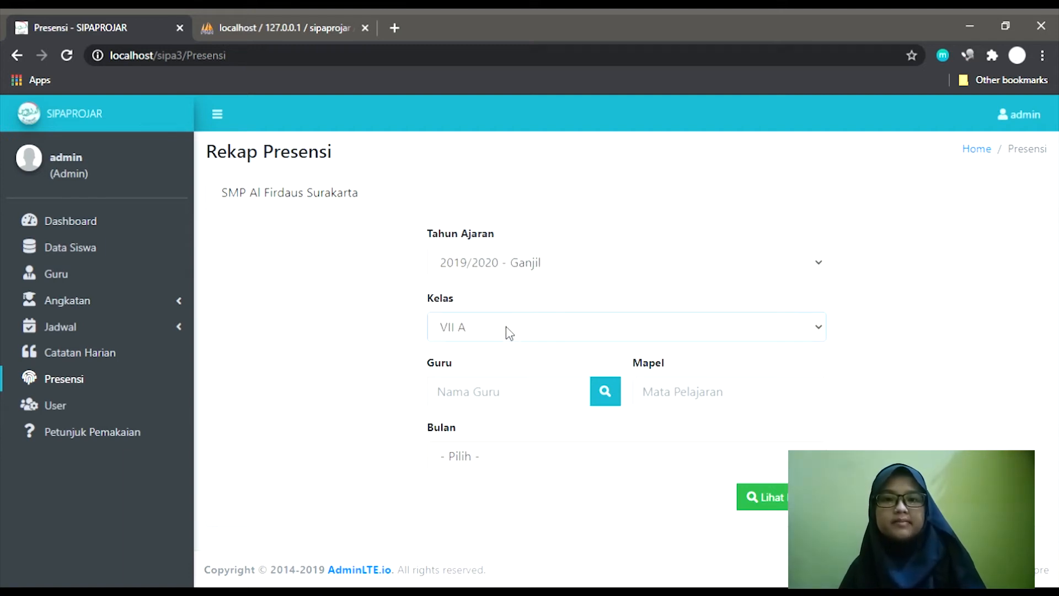
left_click(613, 406)
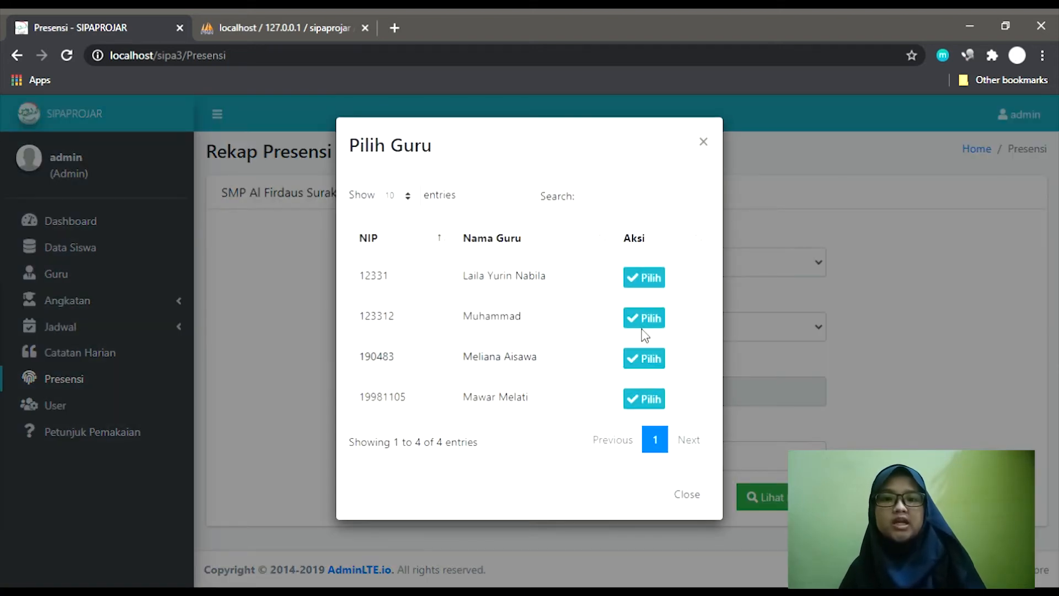
left_click(651, 277)
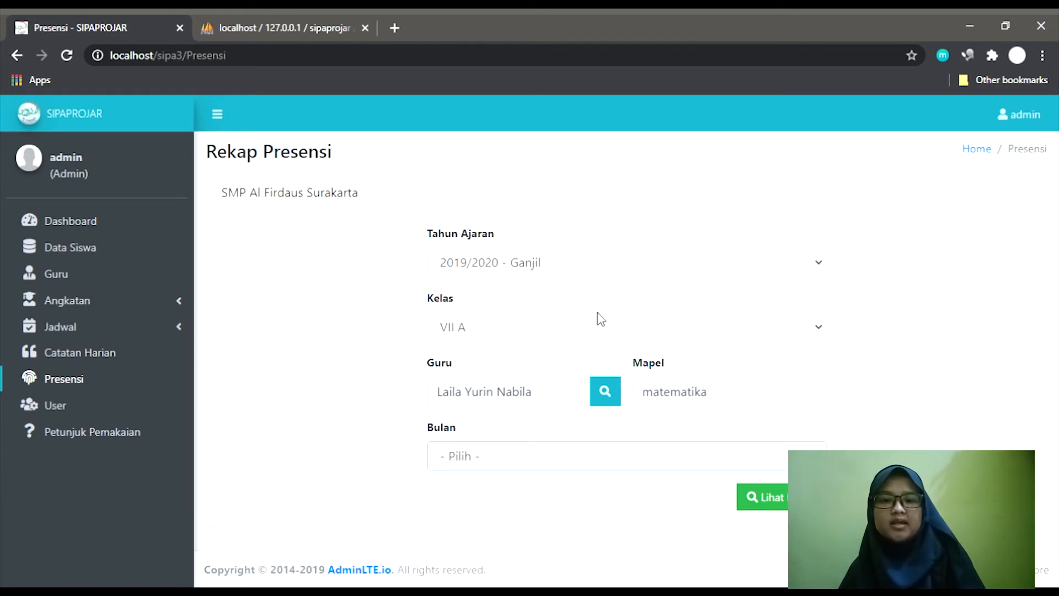
key("Down")
key("Down")
left_click(779, 496)
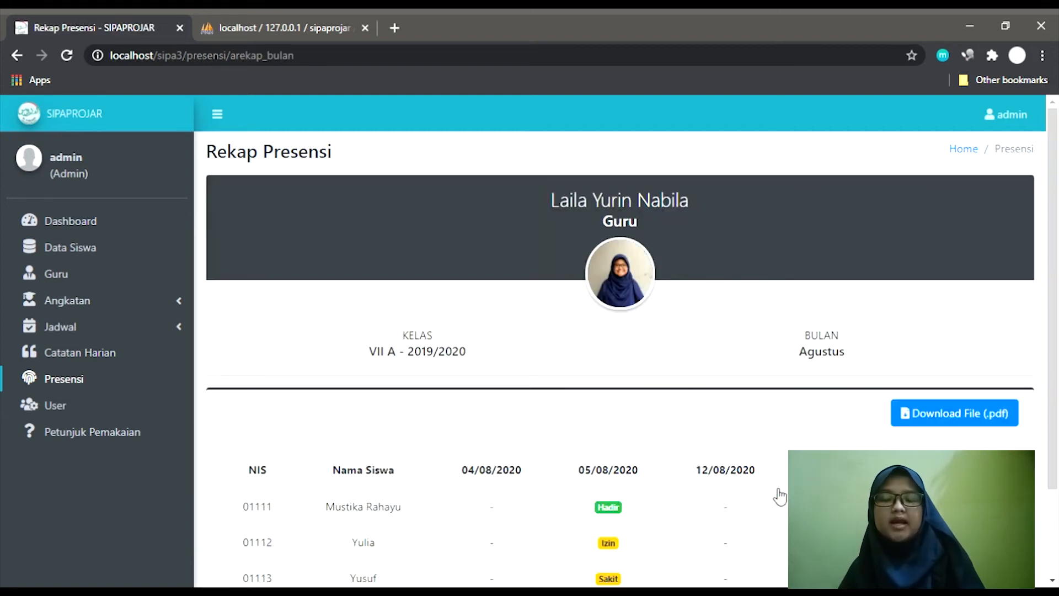
scroll(779, 496, "down", 2)
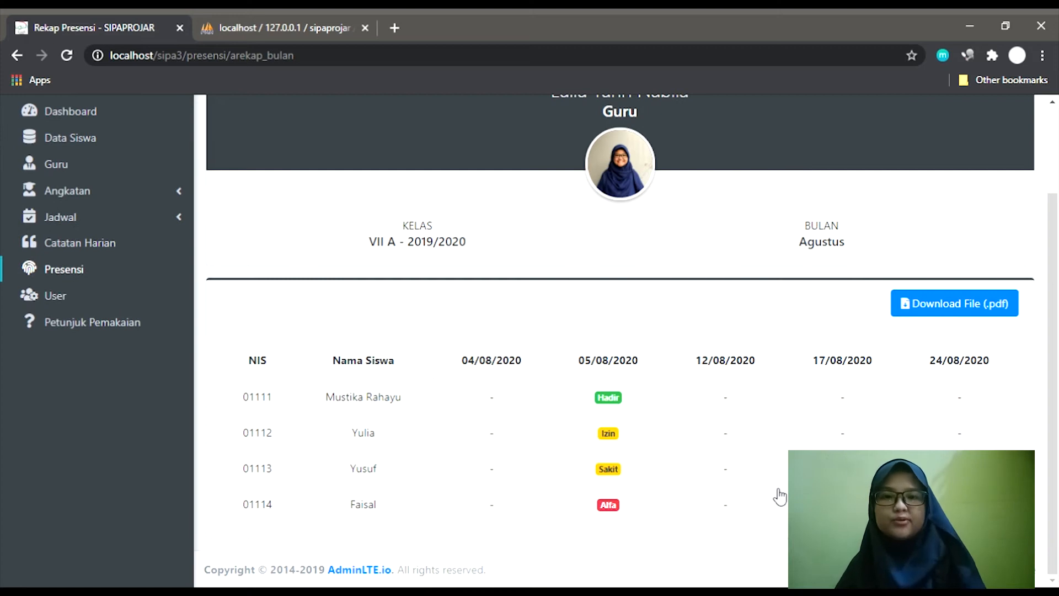
scroll(779, 497, "up", 2)
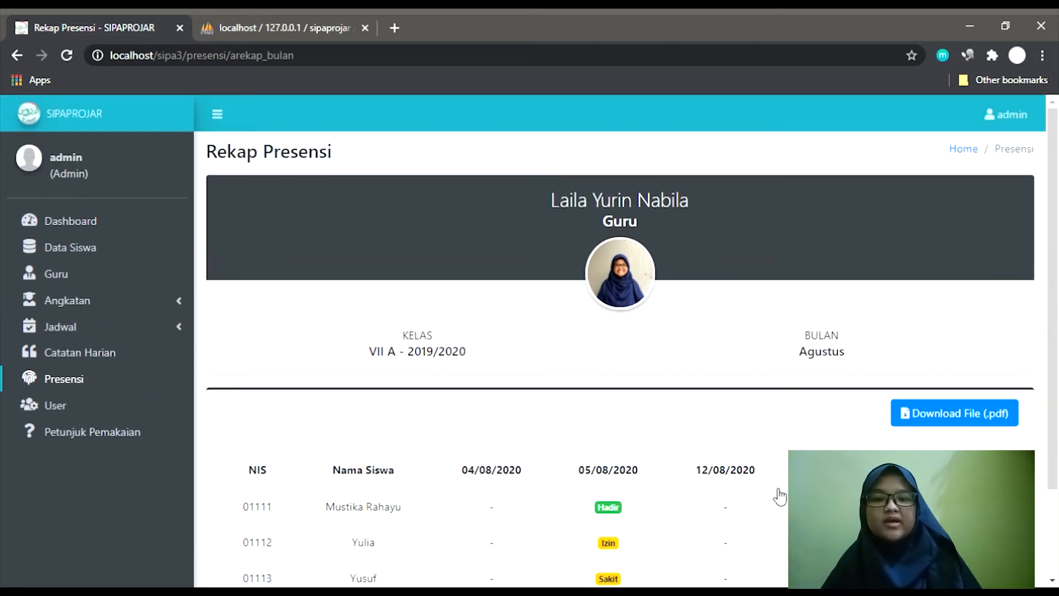
Open the Data user page and scroll through the accounts and their Admin and Orang Tua roles.
left_click(51, 408)
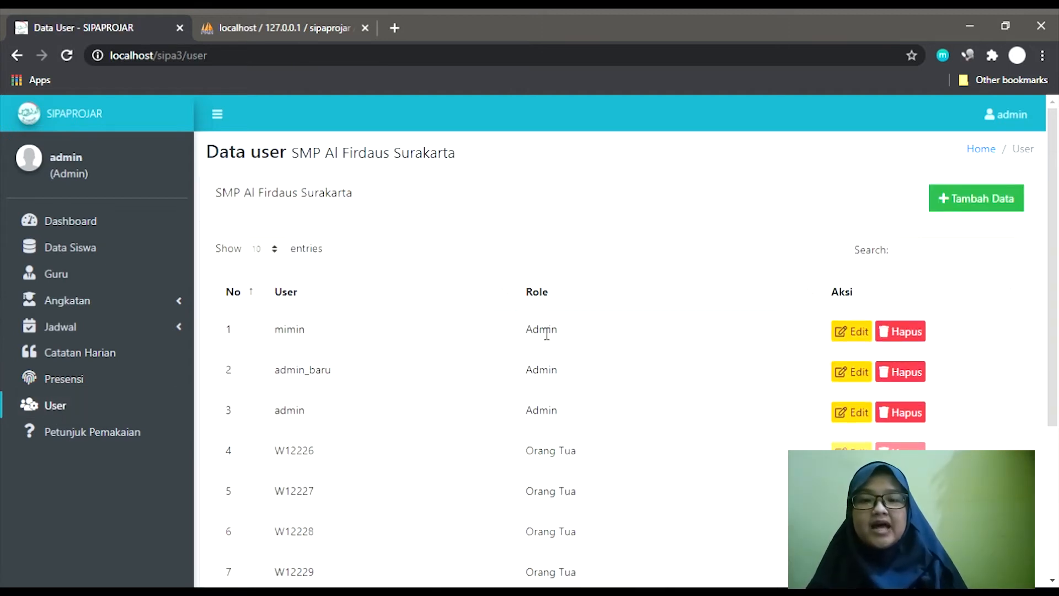
scroll(654, 320, "down", 4)
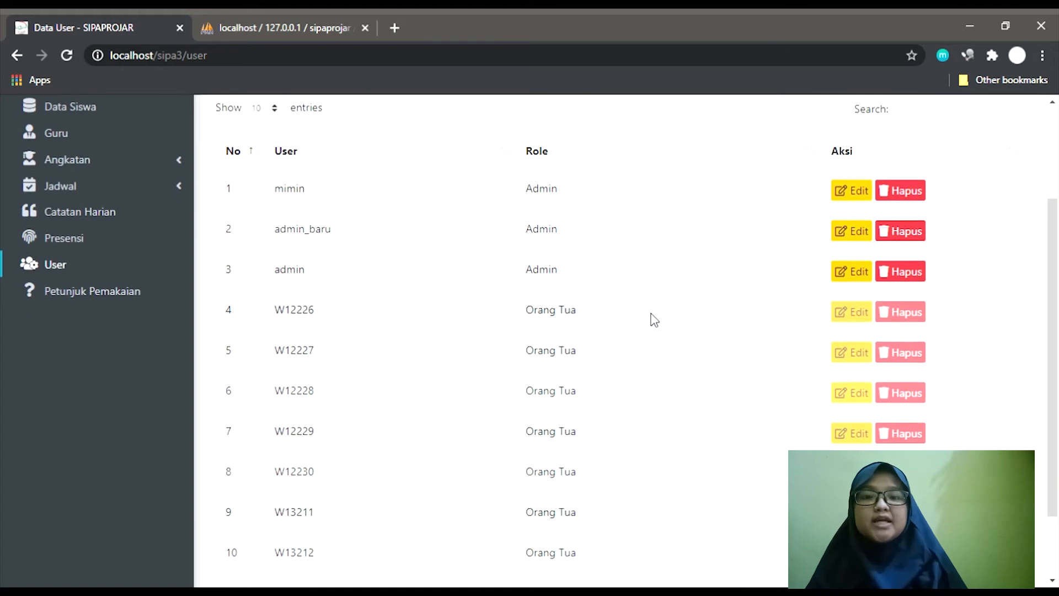
scroll(653, 320, "up", 2)
scroll(654, 320, "up", 2)
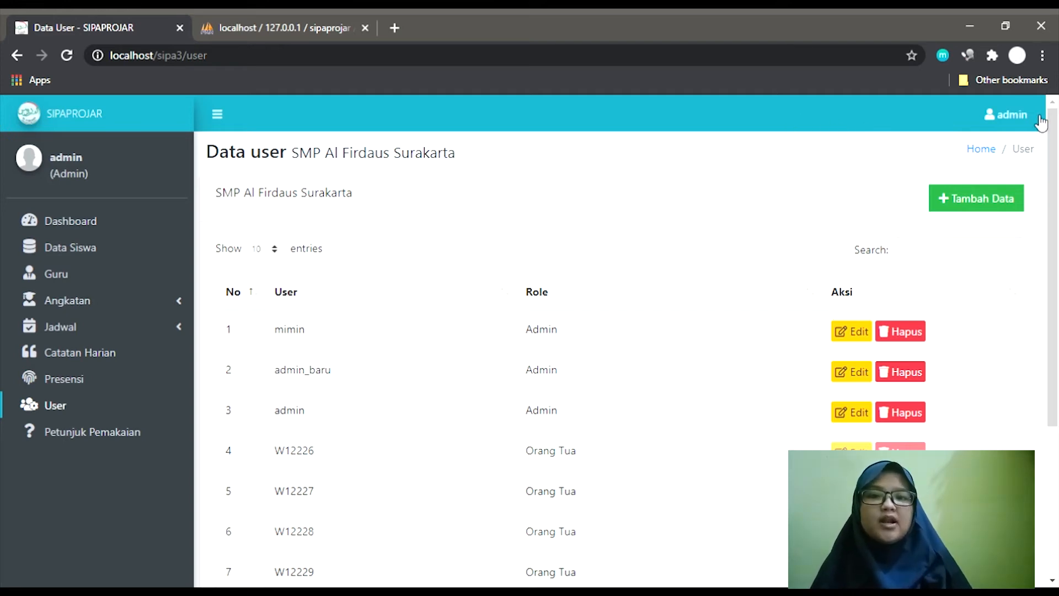
Log out of the admin account and sign in with the teacher's username and password.
left_click(1041, 123)
left_click(945, 198)
type("laila")
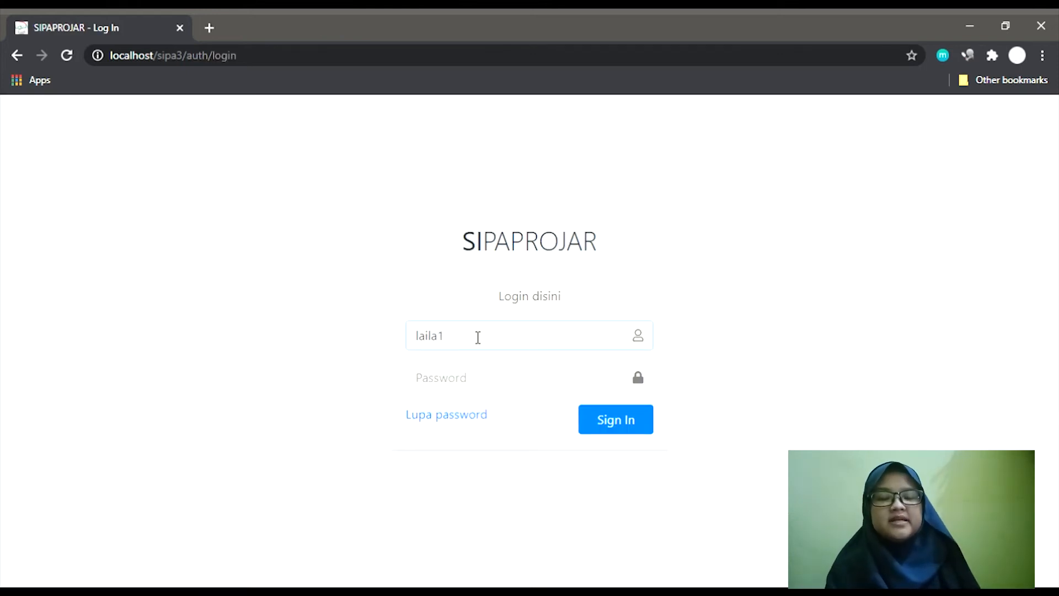
type("1")
key("Tab")
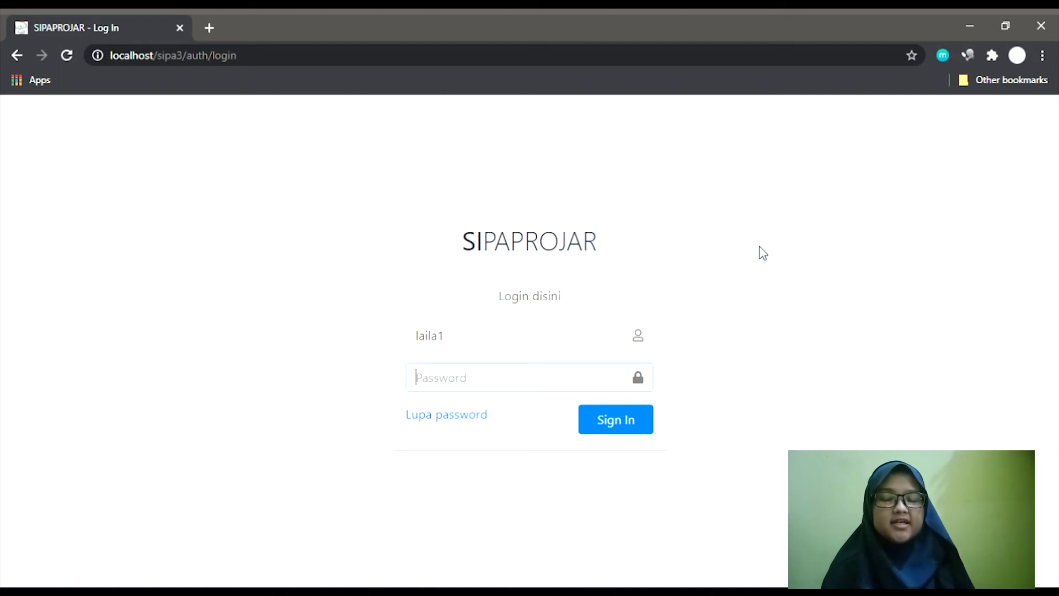
type("1234")
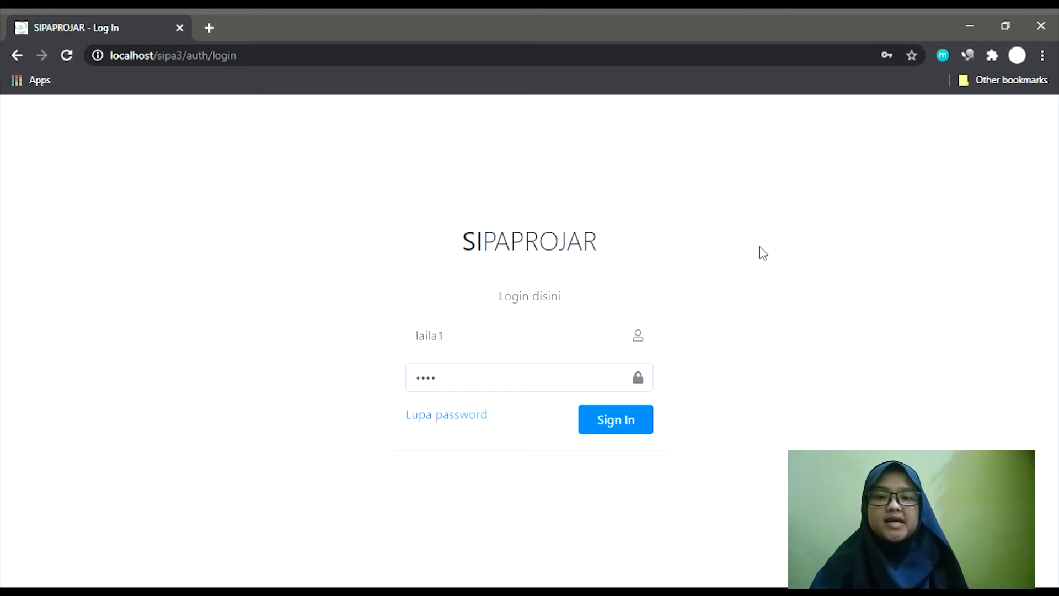
key("Return")
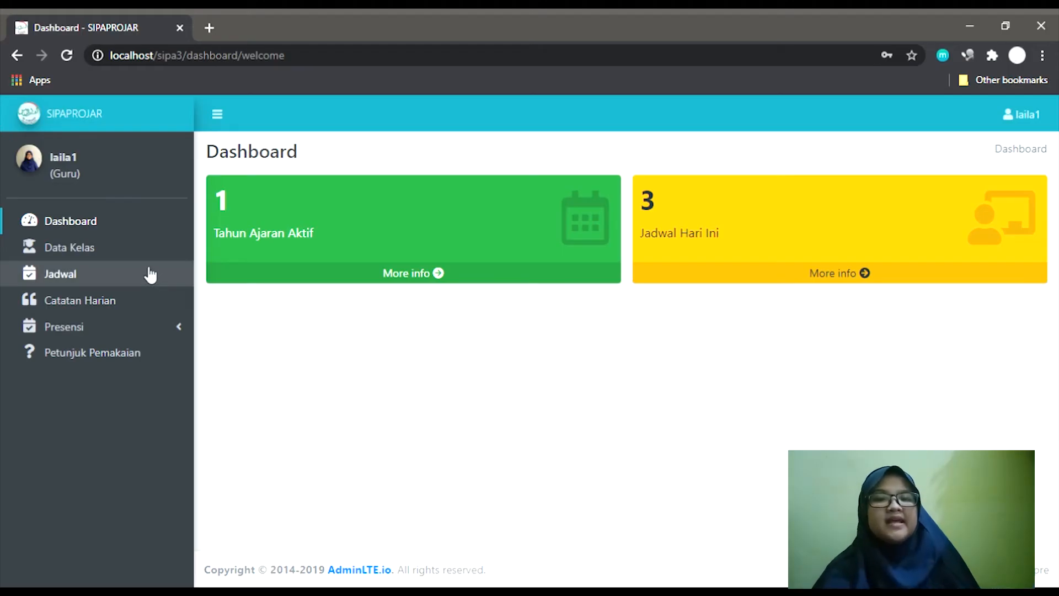
Open the teacher's Jadwal Pelajaran 2019/2020 - Ganjil page listing the matematika lessons.
left_click(150, 274)
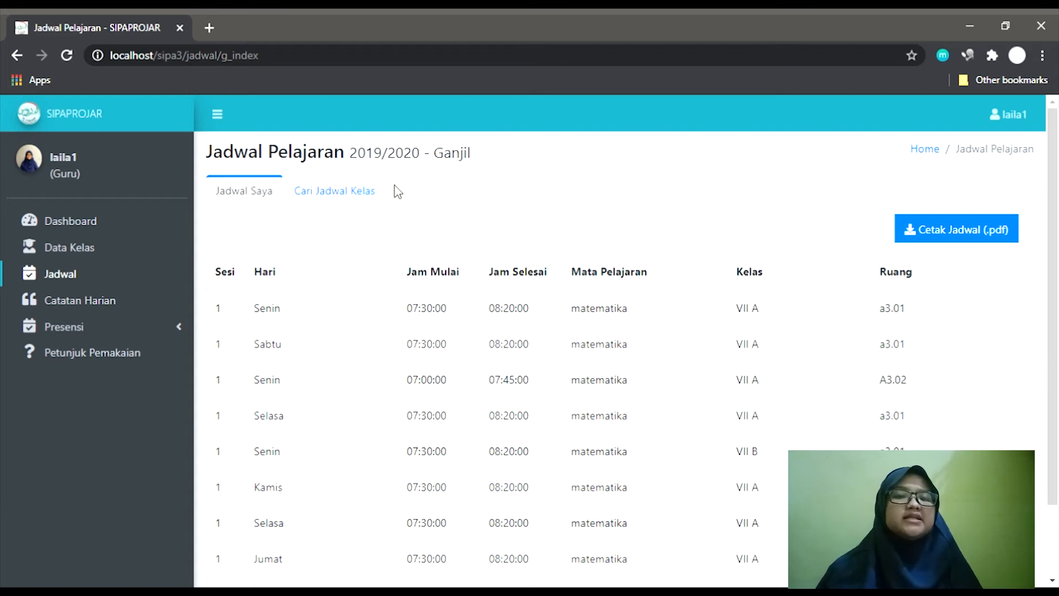
Peek at the class schedule search, then return to the teacher's own schedule.
left_click(366, 202)
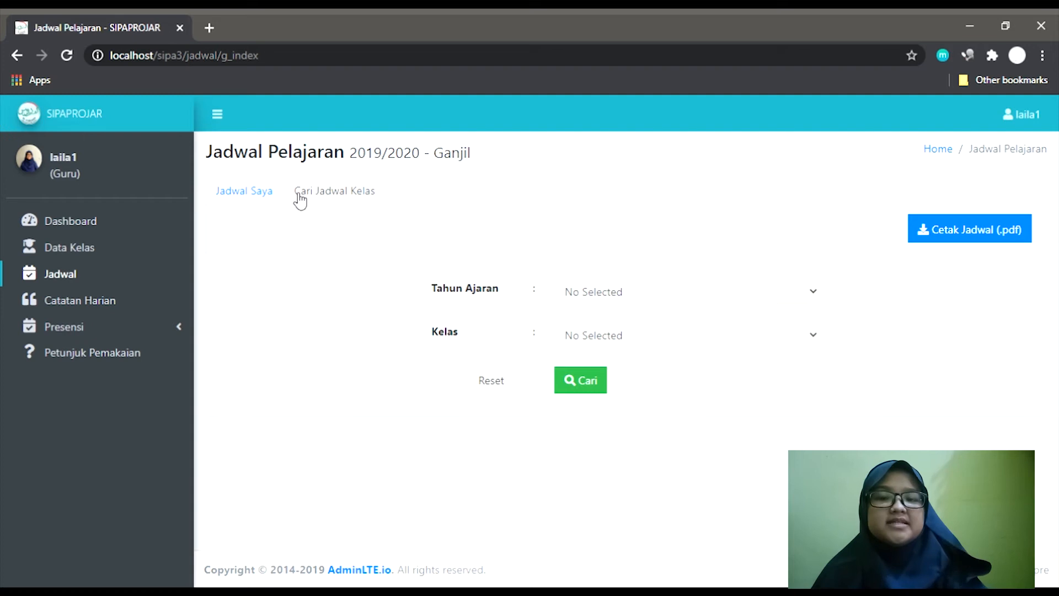
left_click(276, 203)
scroll(821, 417, "down", 2)
scroll(855, 397, "up", 2)
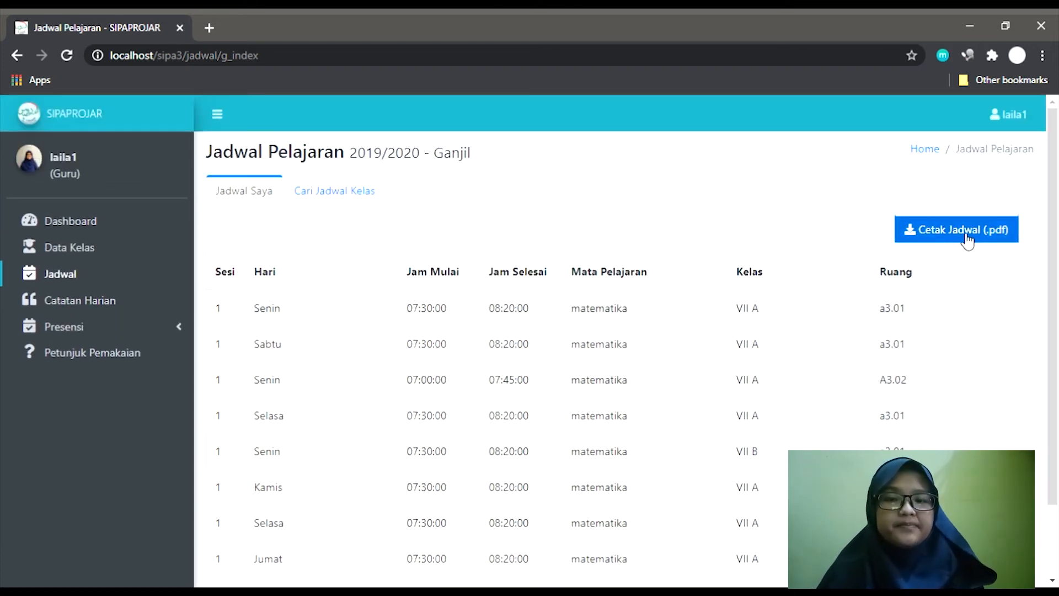
Export the teacher's nine-lesson schedule as a PDF, close it, and go to Cari Jadwal Kelas.
left_click(967, 238)
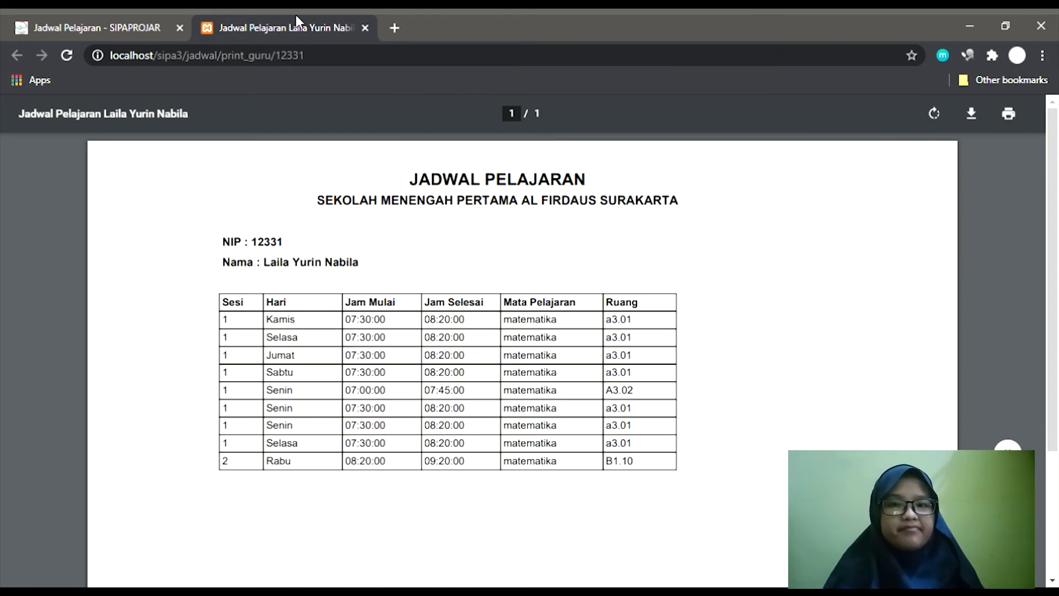
key("ctrl+w")
left_click(370, 197)
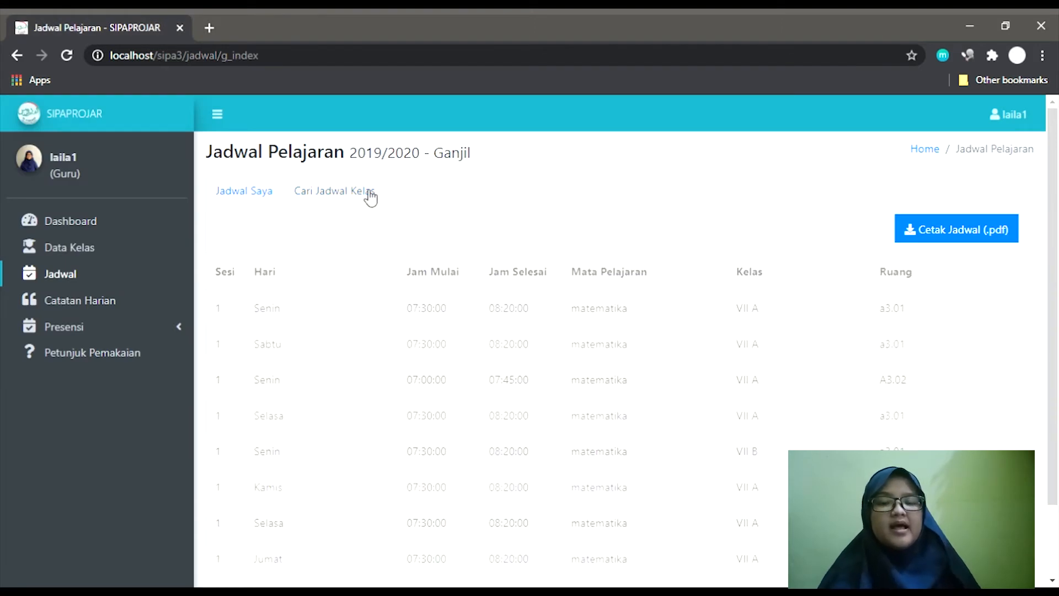
Search class VII A's schedule for 2019/2020 - Ganjil and close the result popup.
left_click(587, 299)
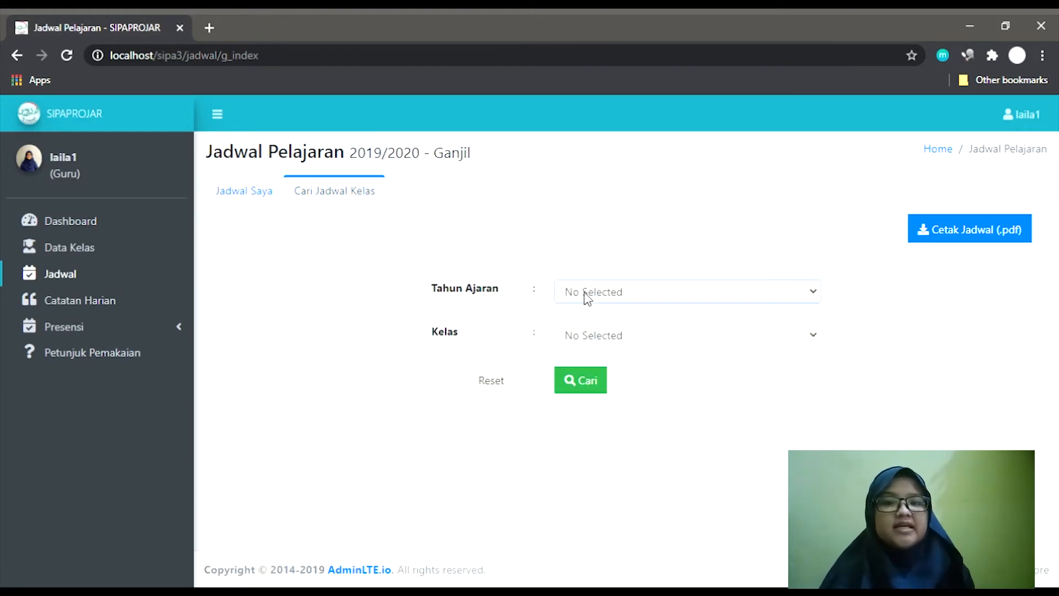
left_click(593, 342)
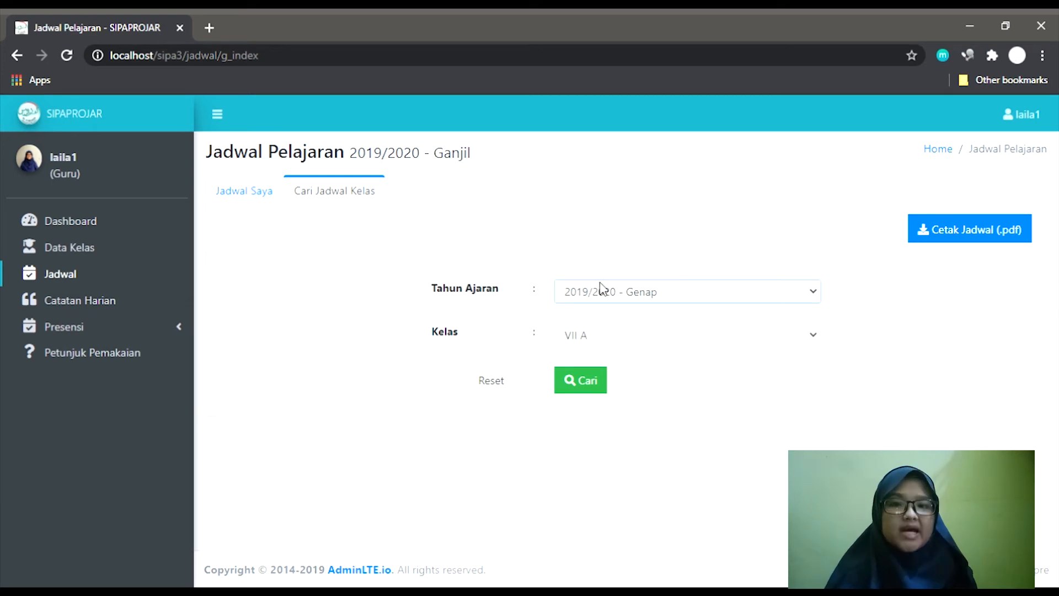
left_click(605, 295)
left_click(603, 330)
left_click(600, 391)
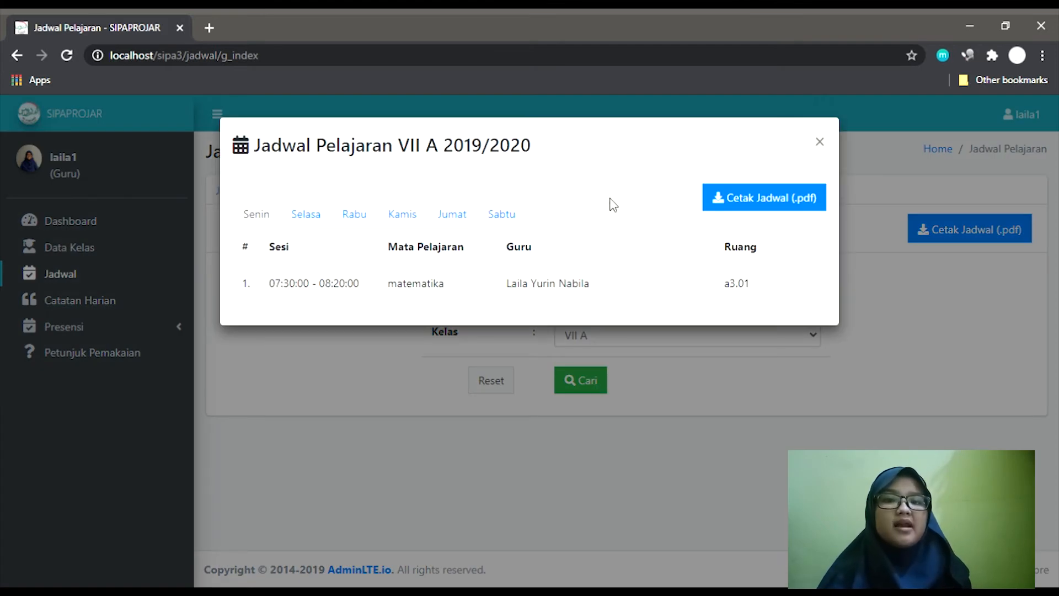
left_click(746, 480)
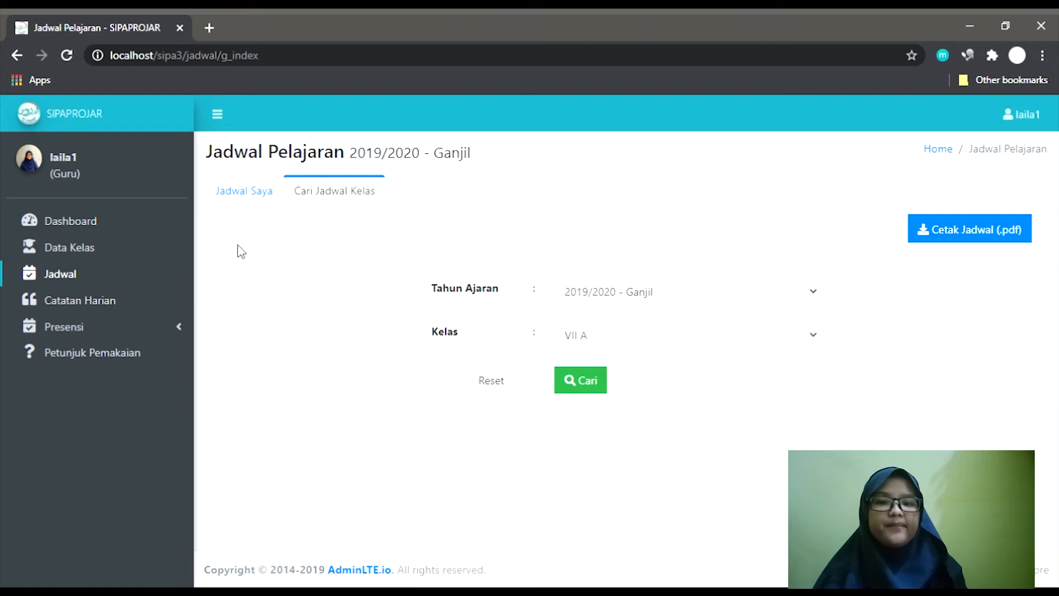
Check the teacher's own schedule again, then return to the class schedule search form.
left_click(270, 205)
scroll(366, 343, "down", 2)
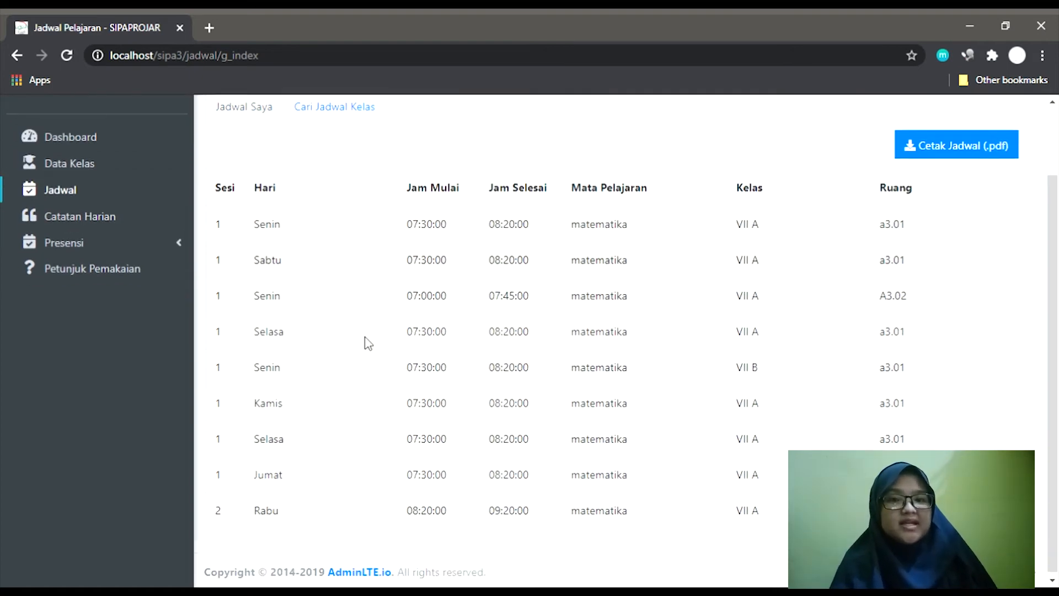
scroll(366, 343, "up", 2)
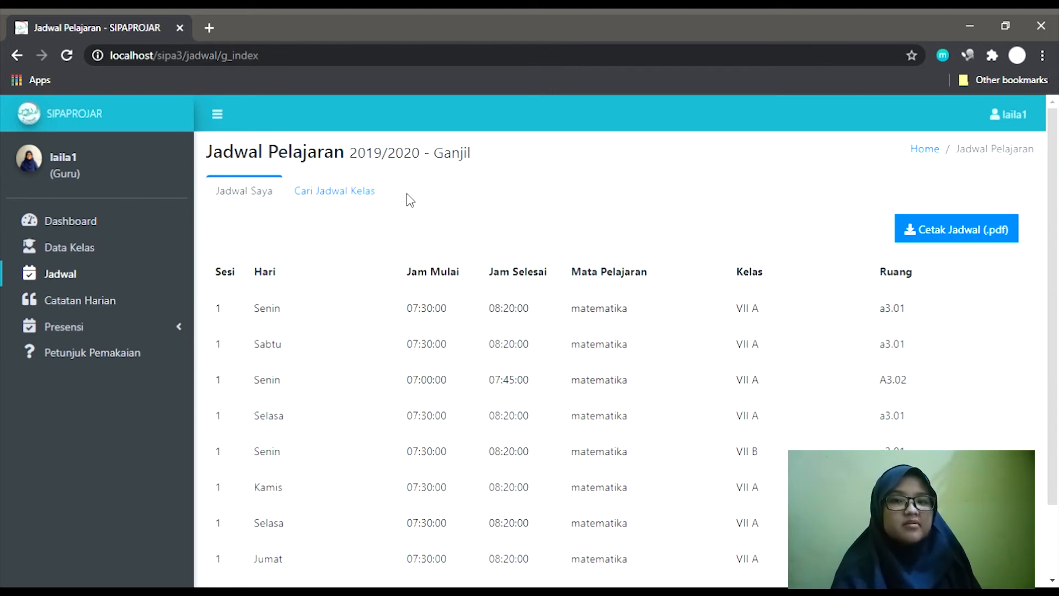
left_click(354, 202)
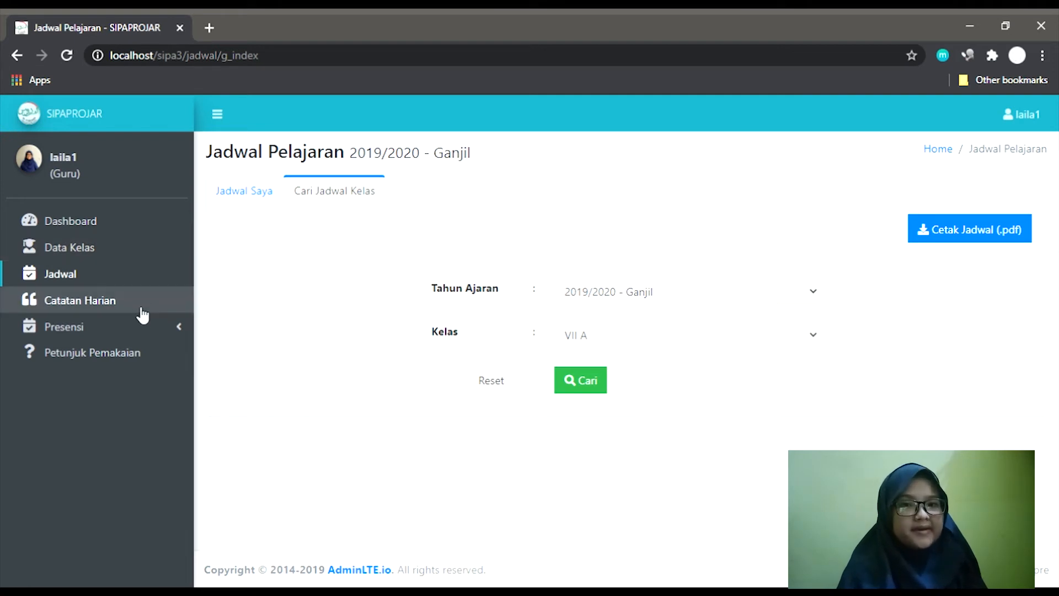
Go to Catatan Harian and open class VII A's 2019/2020 daily notes feed.
left_click(145, 319)
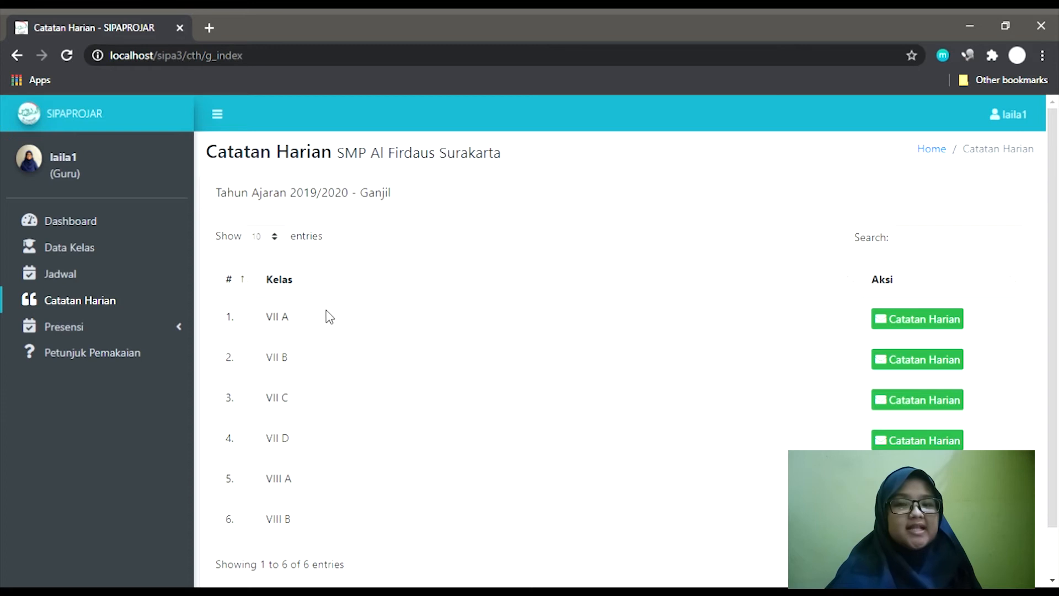
scroll(508, 289, "down", 1)
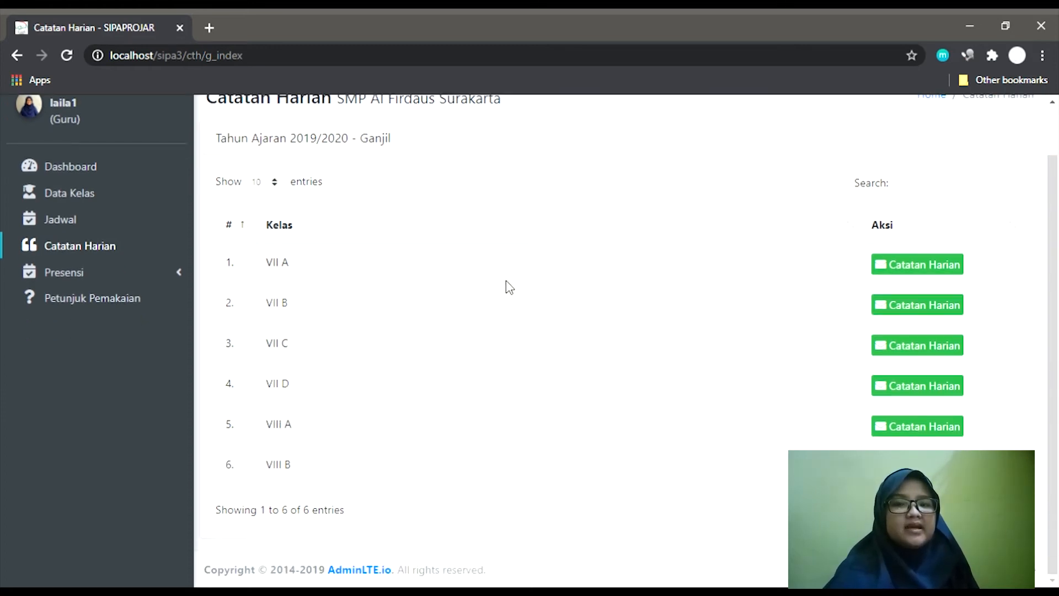
scroll(509, 287, "up", 1)
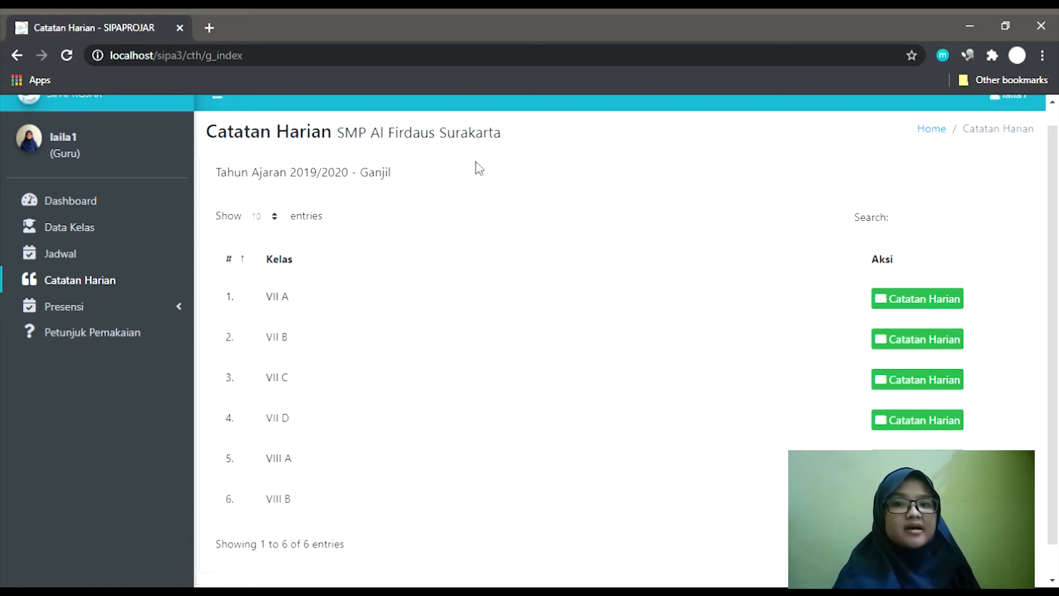
scroll(472, 176, "up", 1)
left_click_drag(276, 201, 419, 209)
left_click(420, 208)
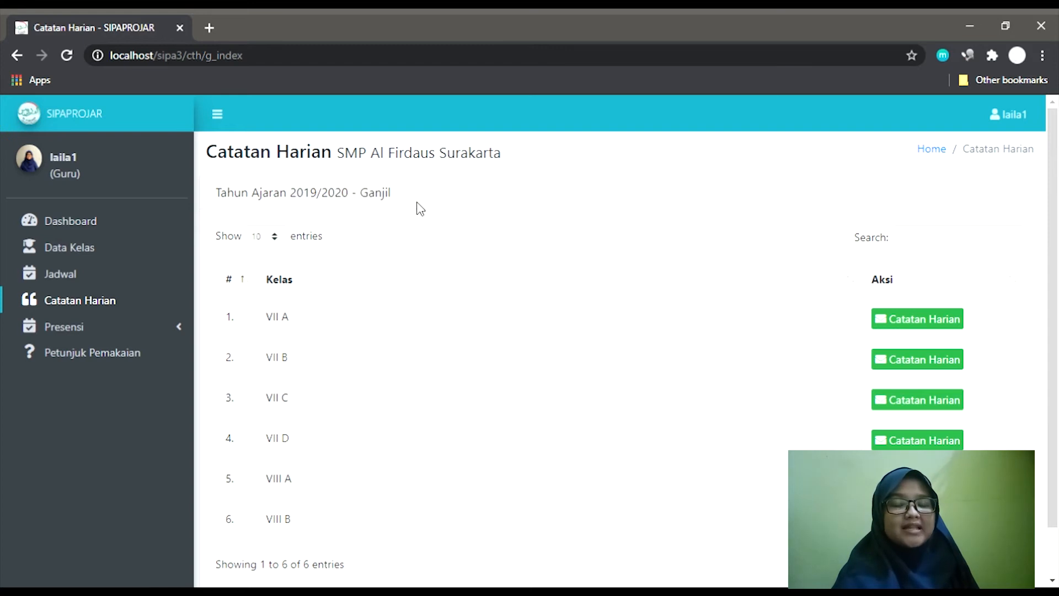
left_click(905, 324)
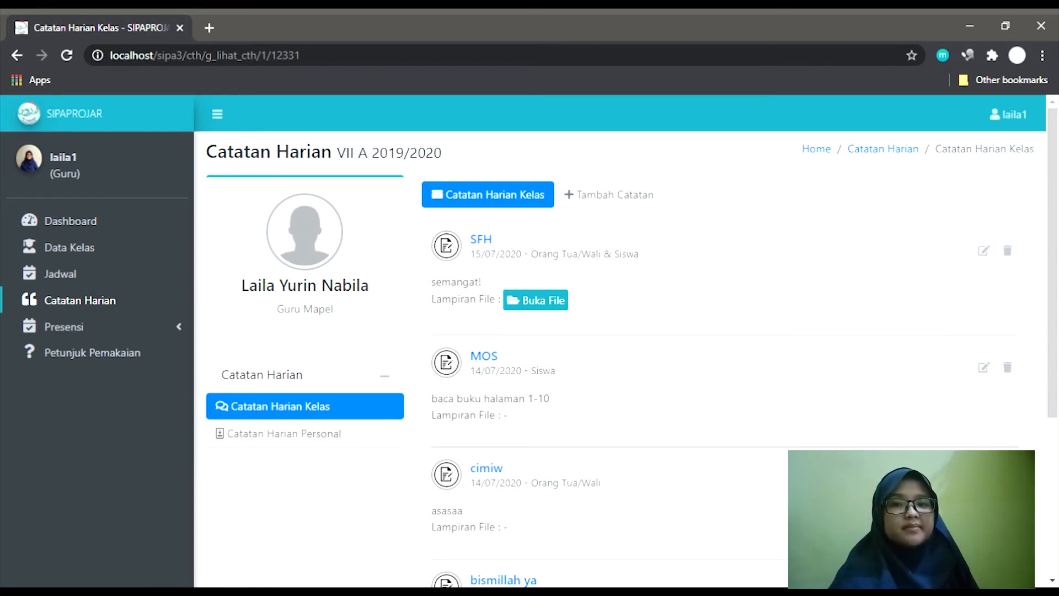
left_click(1007, 479)
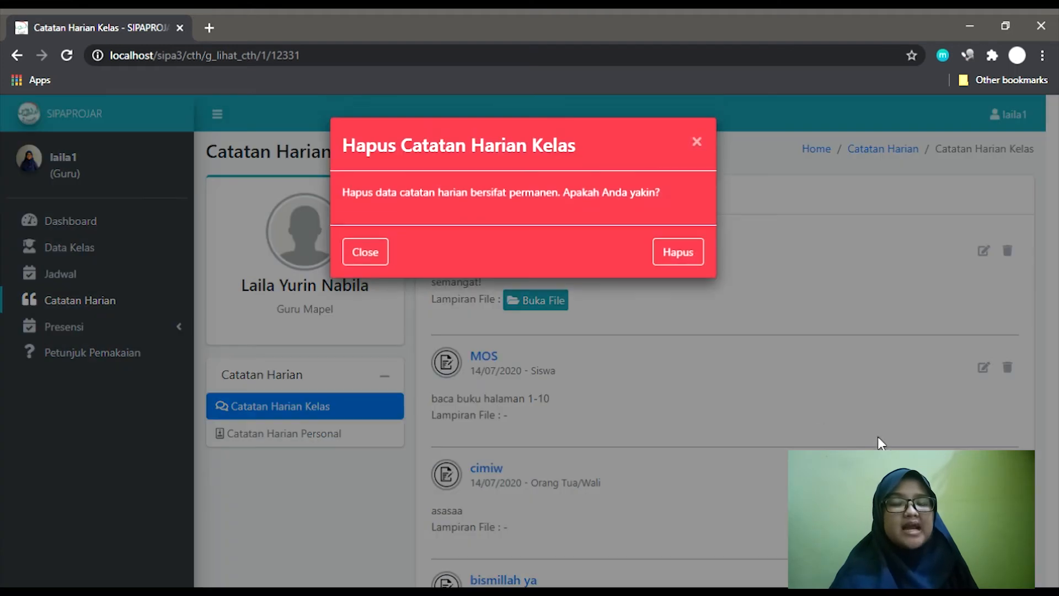
left_click(678, 256)
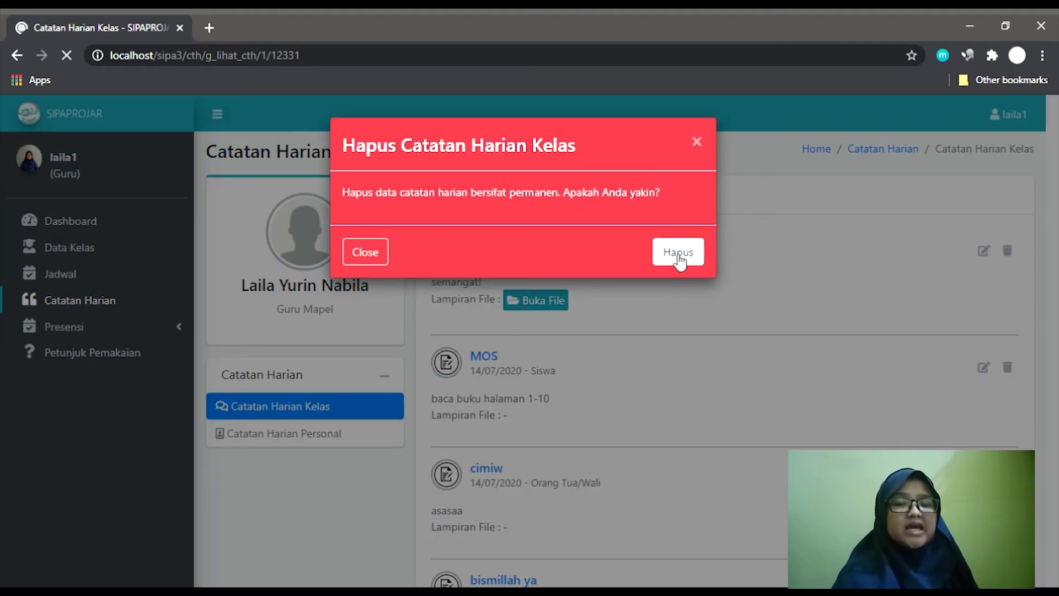
scroll(698, 314, "down", 3)
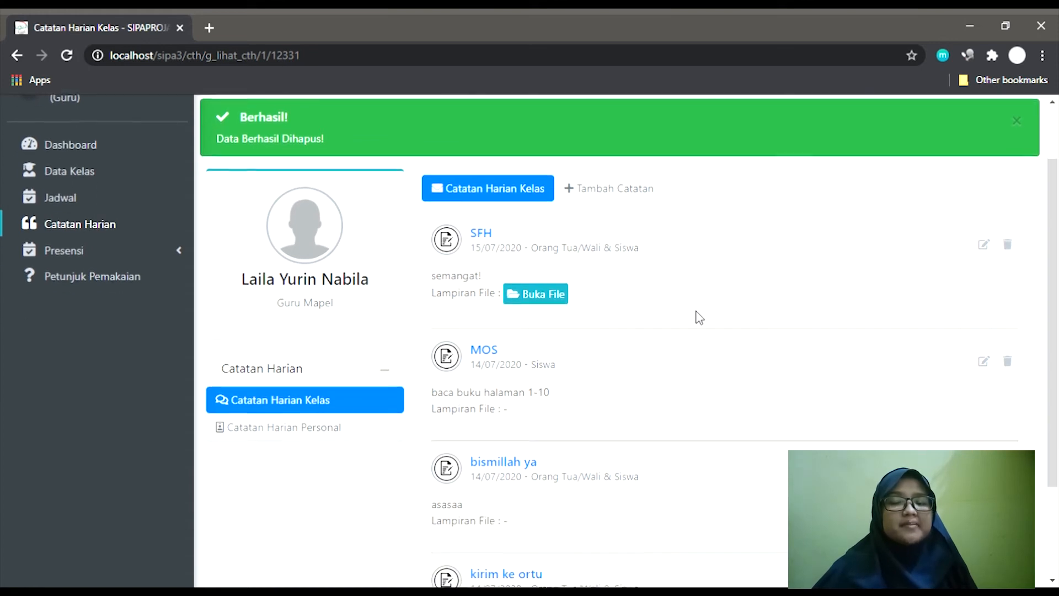
scroll(699, 317, "down", 1)
scroll(699, 317, "up", 2)
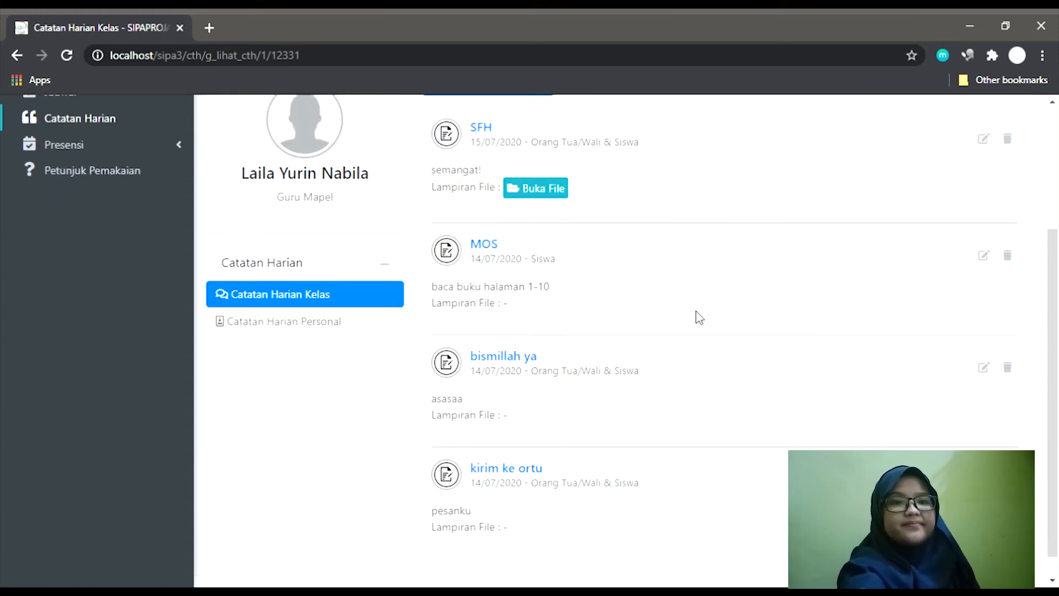
scroll(699, 317, "up", 1)
scroll(698, 317, "up", 1)
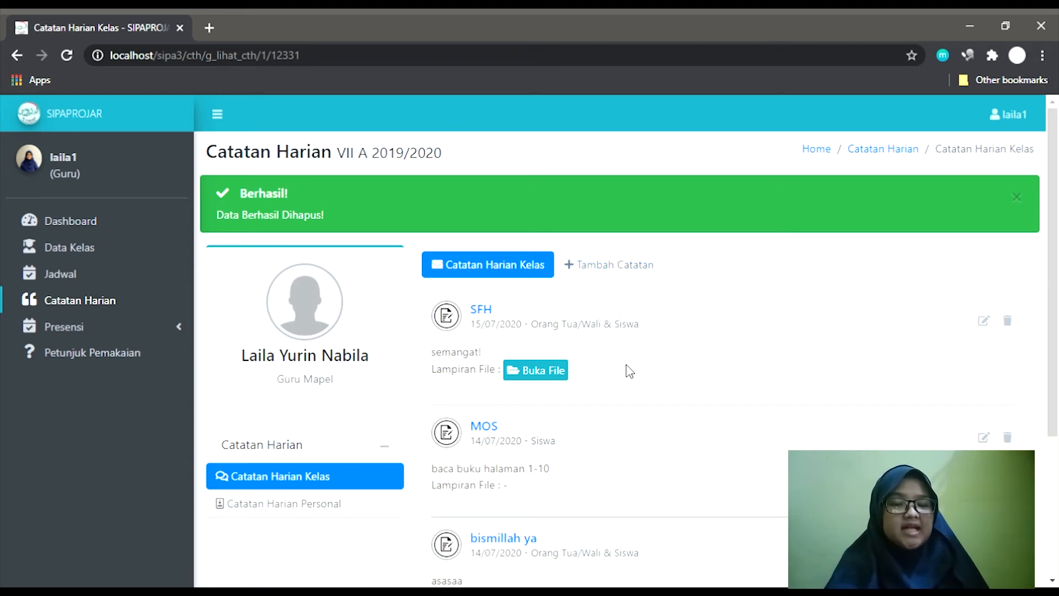
scroll(628, 370, "down", 3)
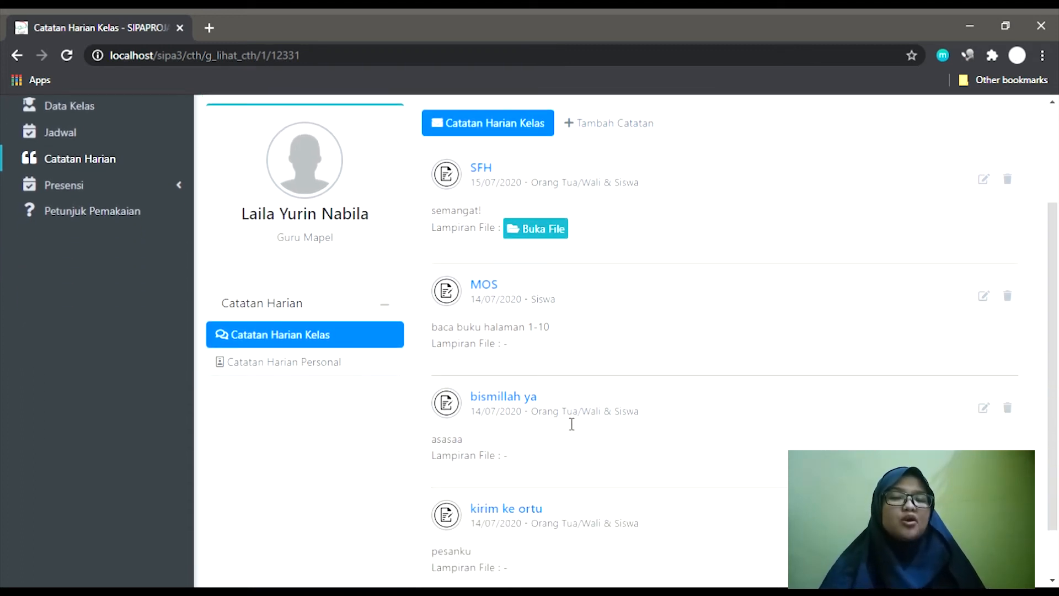
left_click_drag(537, 415, 649, 417)
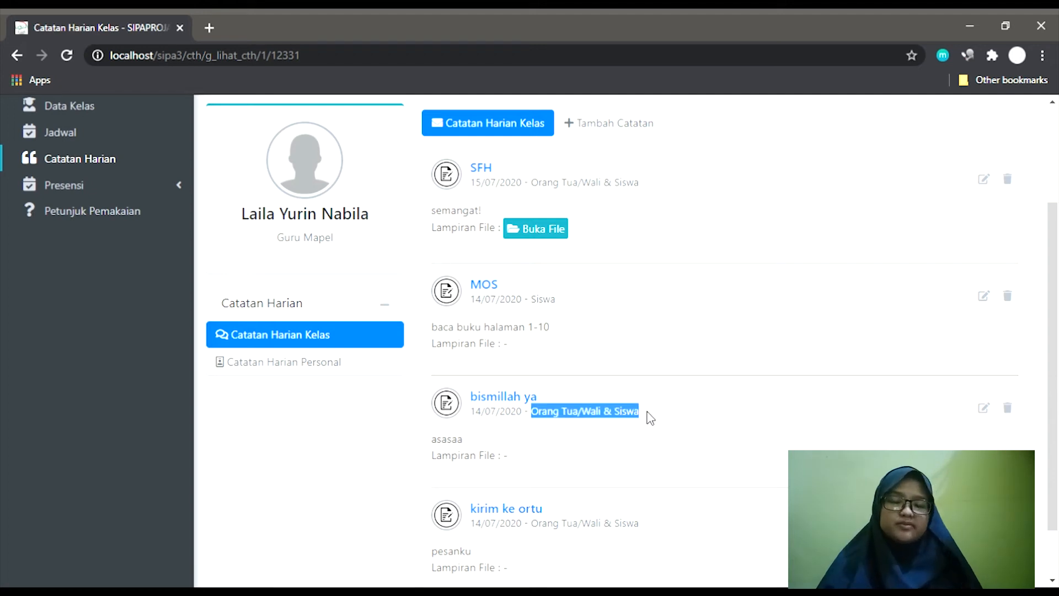
left_click(624, 327)
scroll(625, 327, "down", 1)
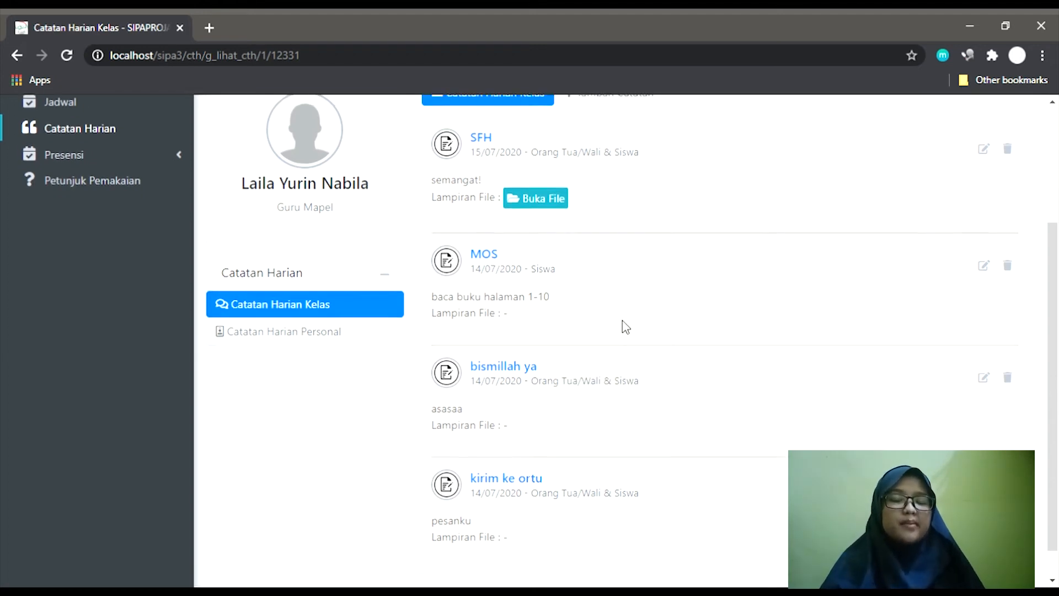
scroll(625, 327, "up", 4)
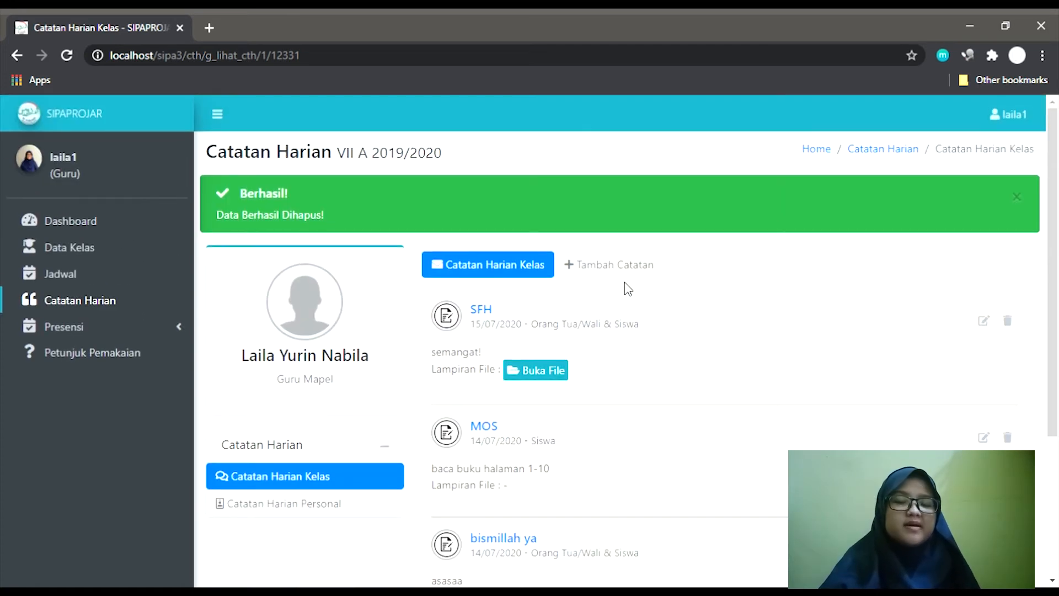
left_click(632, 270)
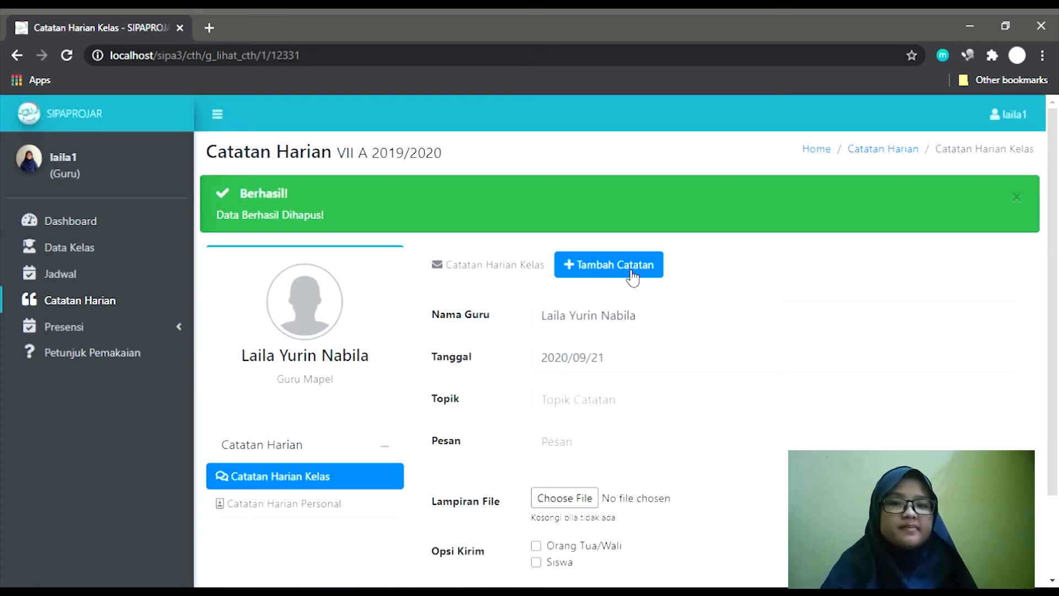
left_click(516, 267)
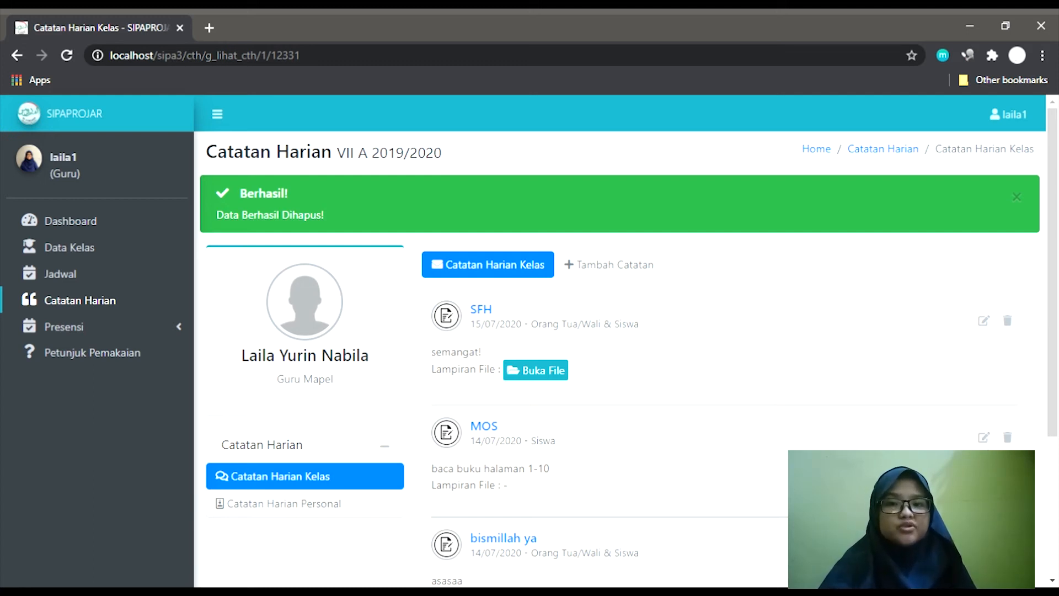
scroll(528, 338, "down", 1)
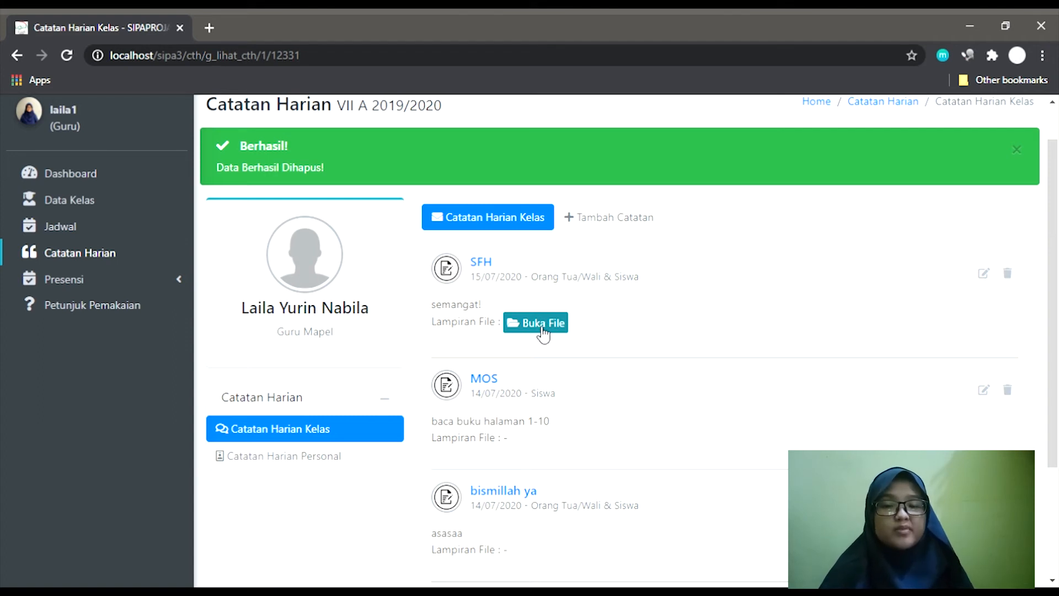
Start a new class note with topic 'Materi Matemetika' and message 'Mengerjakan halaman 10 - 12'.
left_click(615, 227)
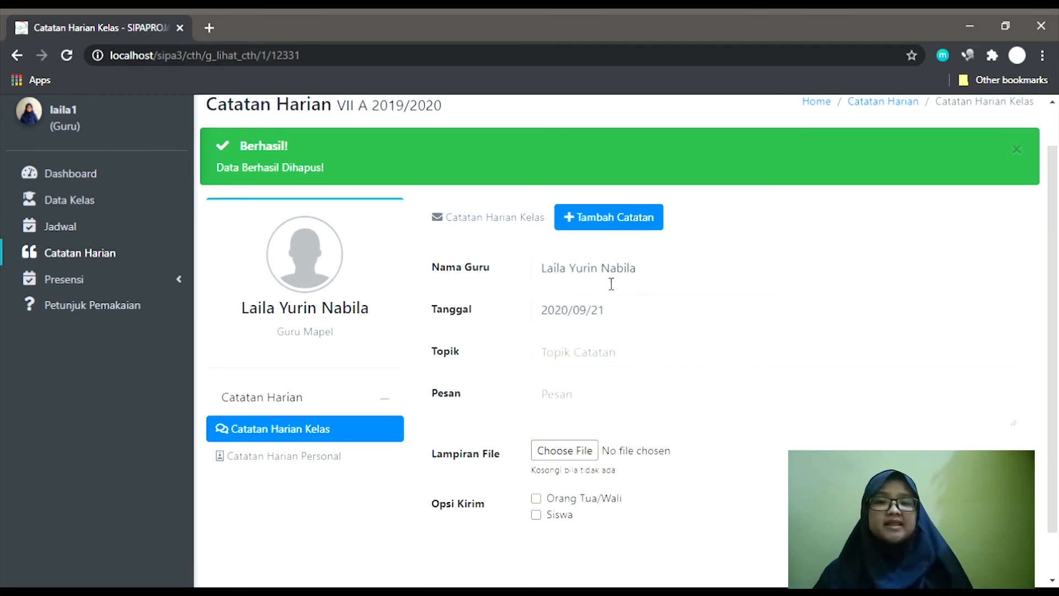
left_click(613, 367)
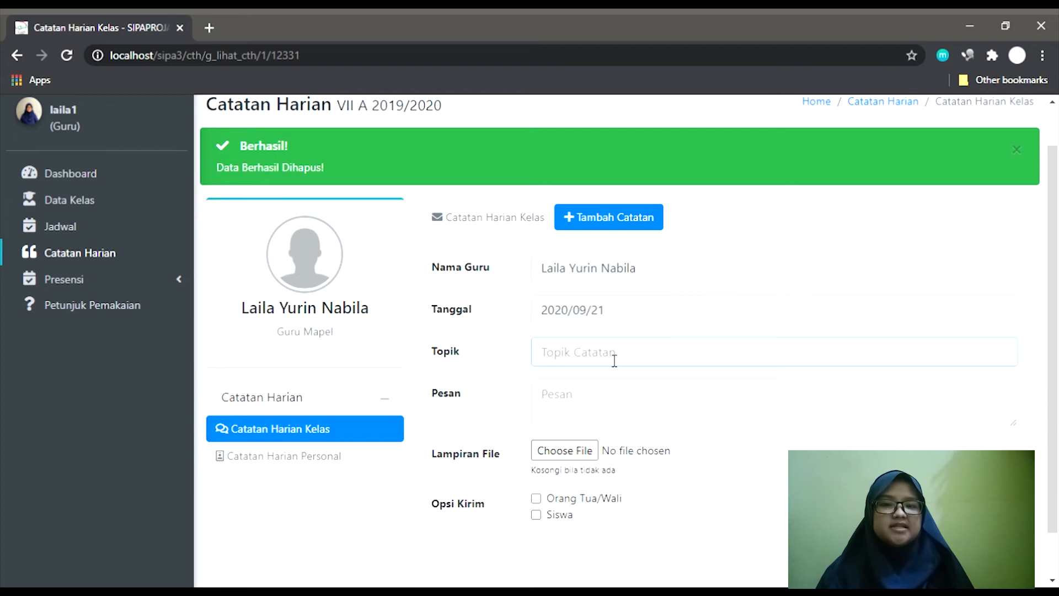
type("Materi Mate")
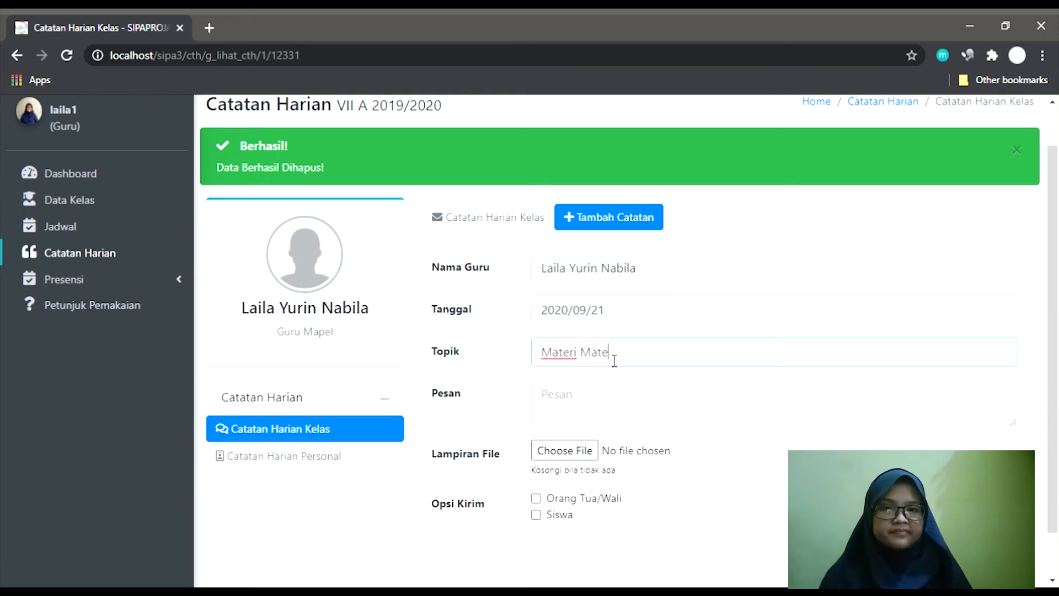
type("metika")
key("Tab")
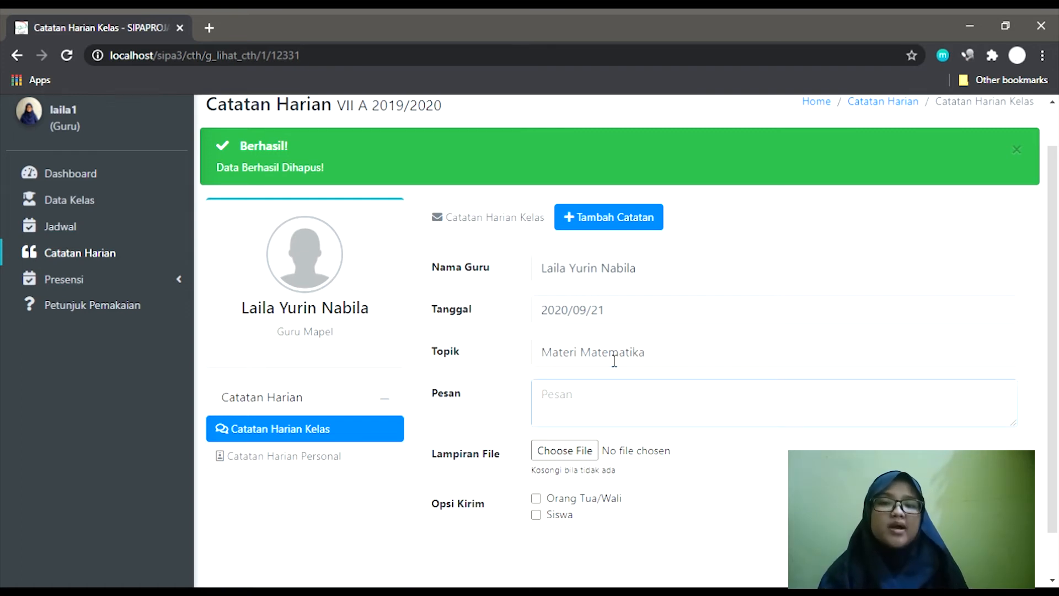
type("Mengerj")
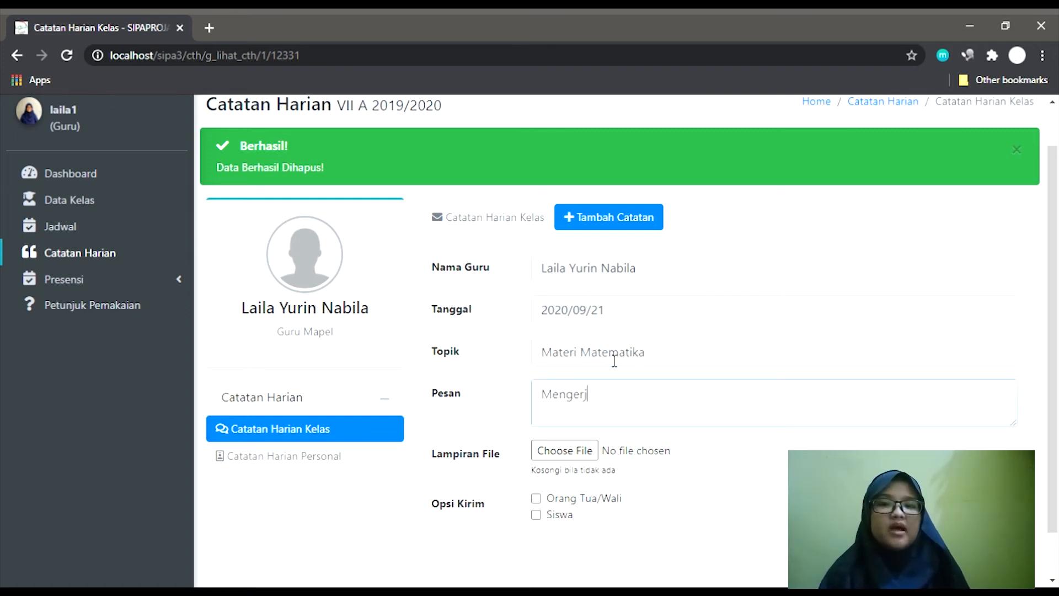
type("akan halaman")
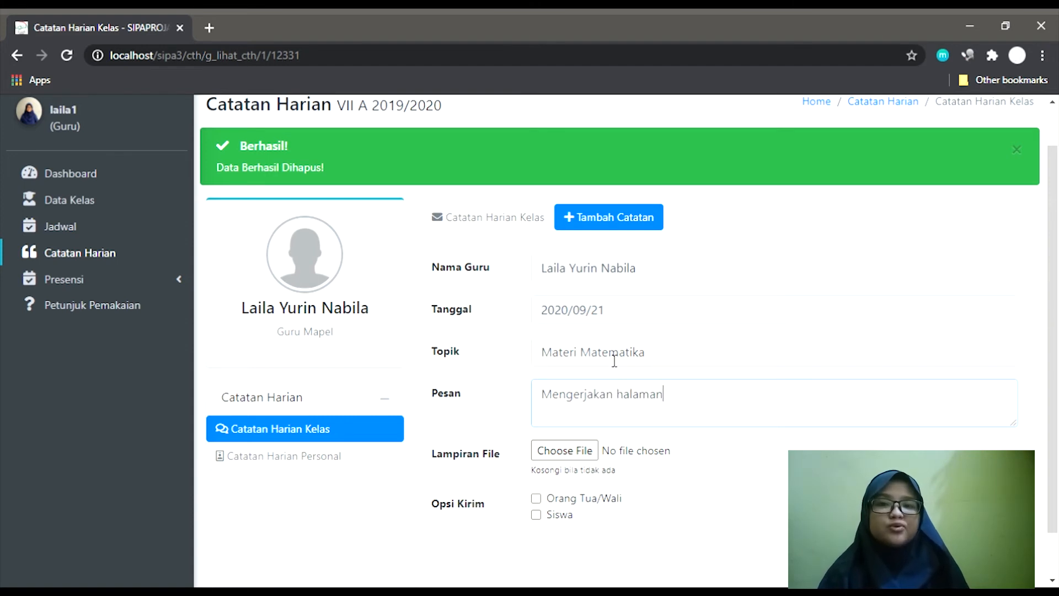
type(" 10 - 12")
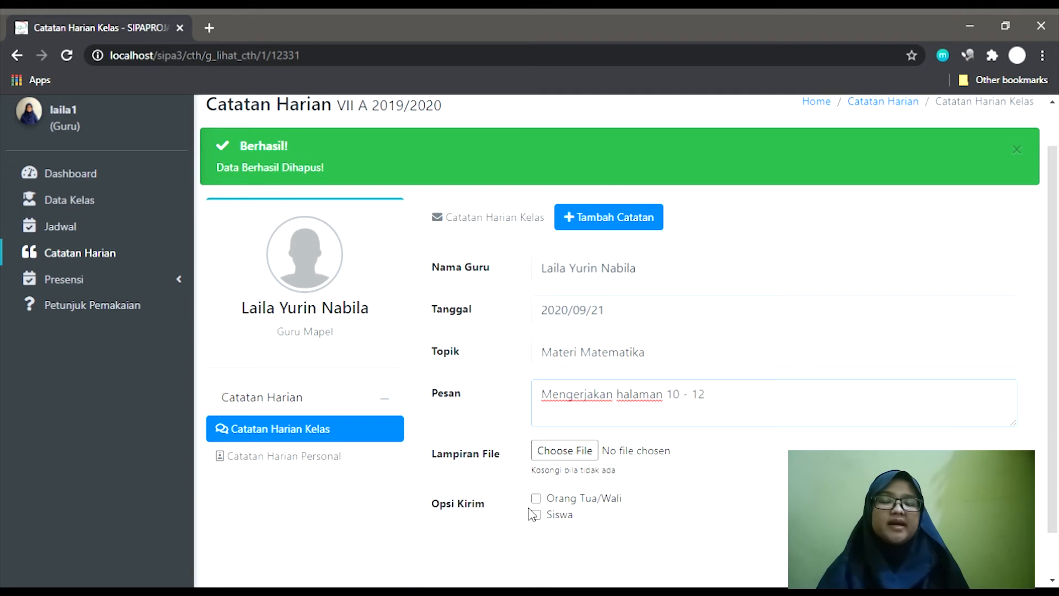
Send the note to Siswa only, leaving Orang Tua/Wali unticked, and save it.
left_click(536, 515)
left_click(536, 499)
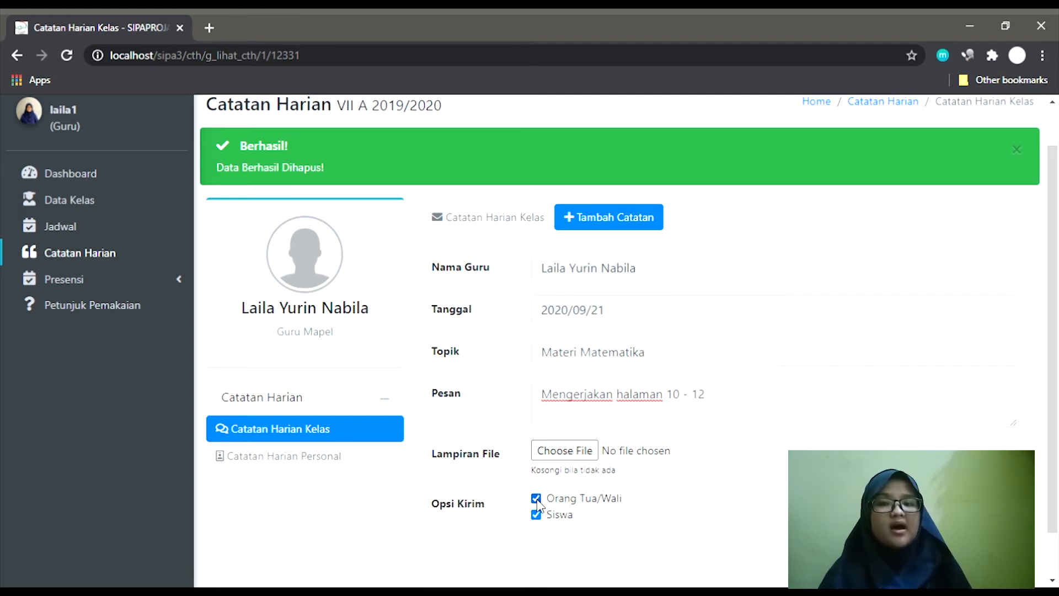
left_click(536, 500)
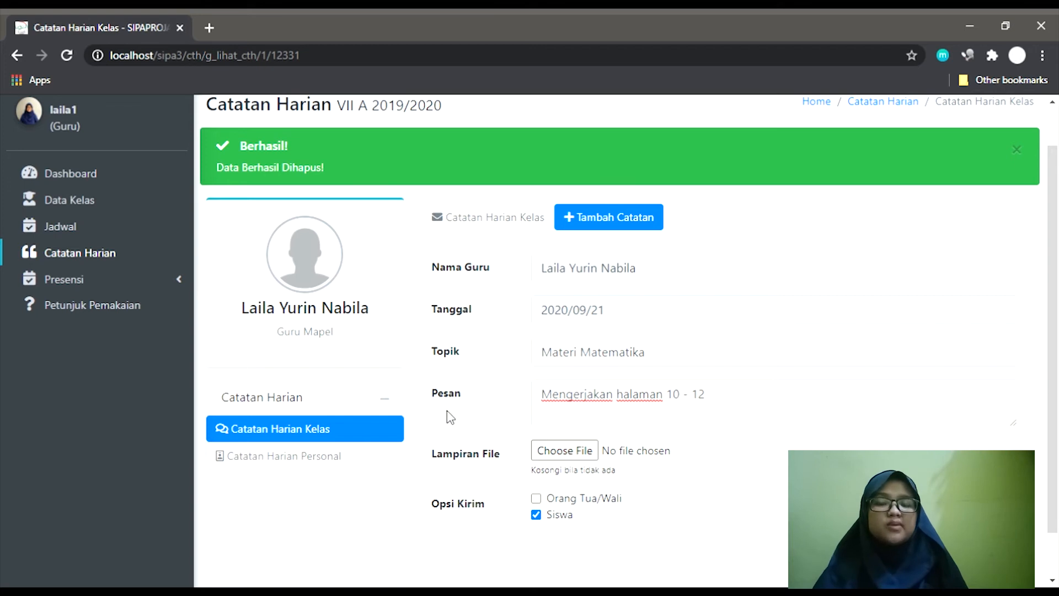
scroll(450, 417, "down", 1)
scroll(450, 417, "up", 2)
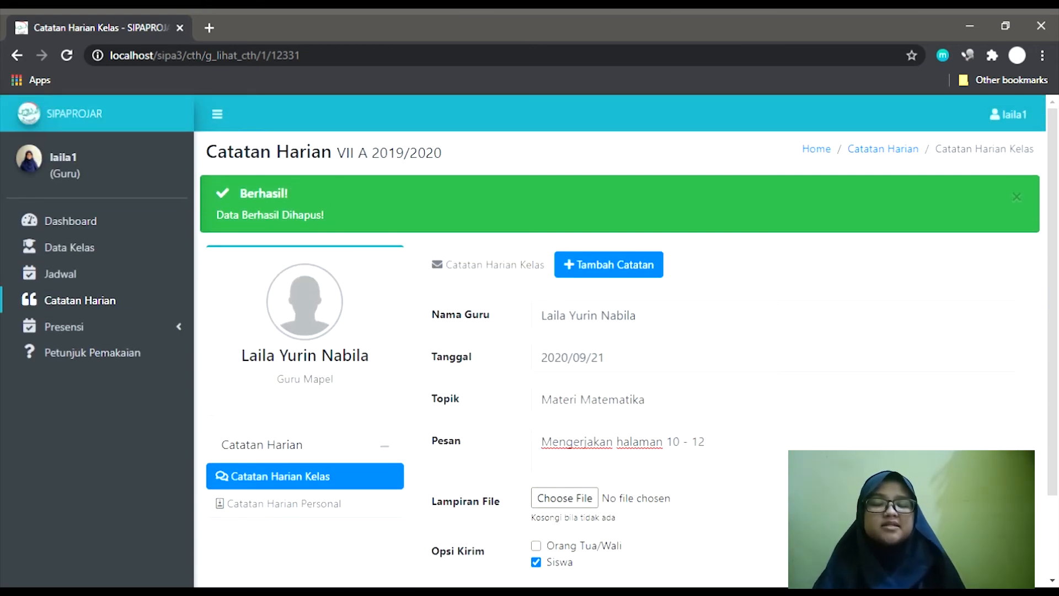
scroll(773, 480, "down", 1)
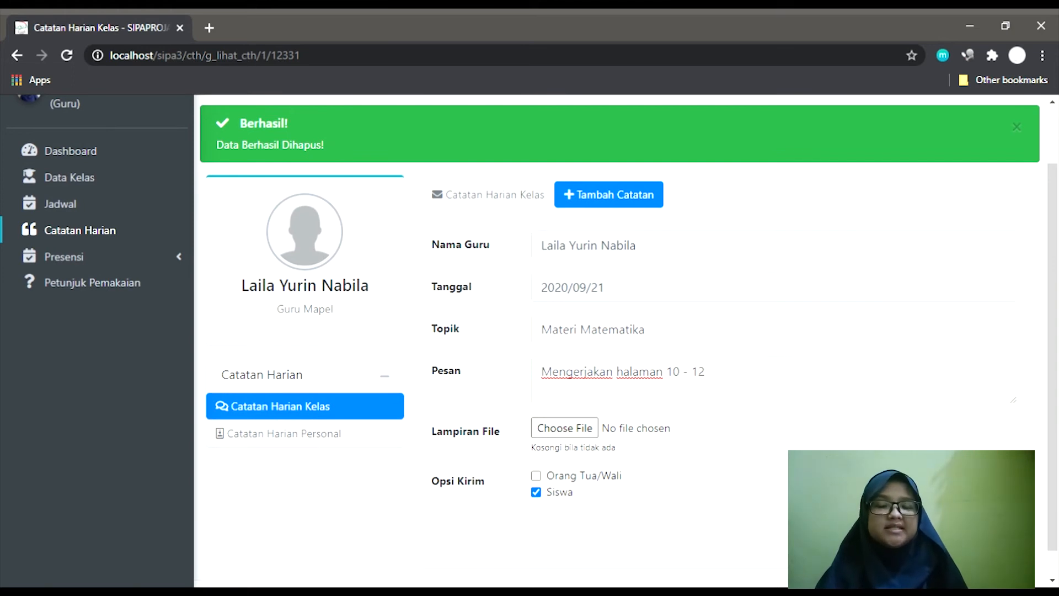
key("F5")
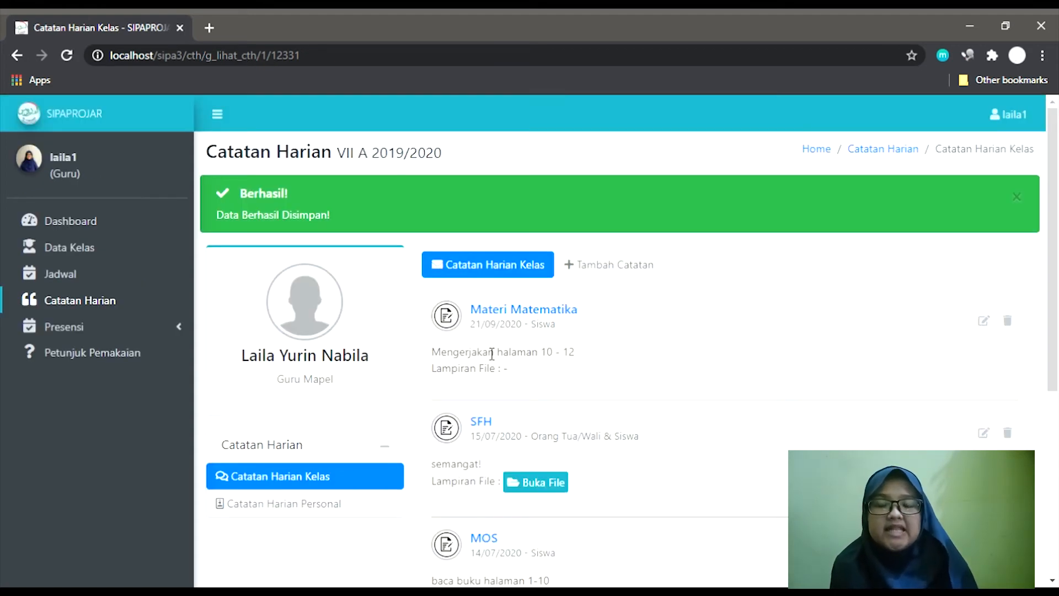
scroll(491, 354, "down", 1)
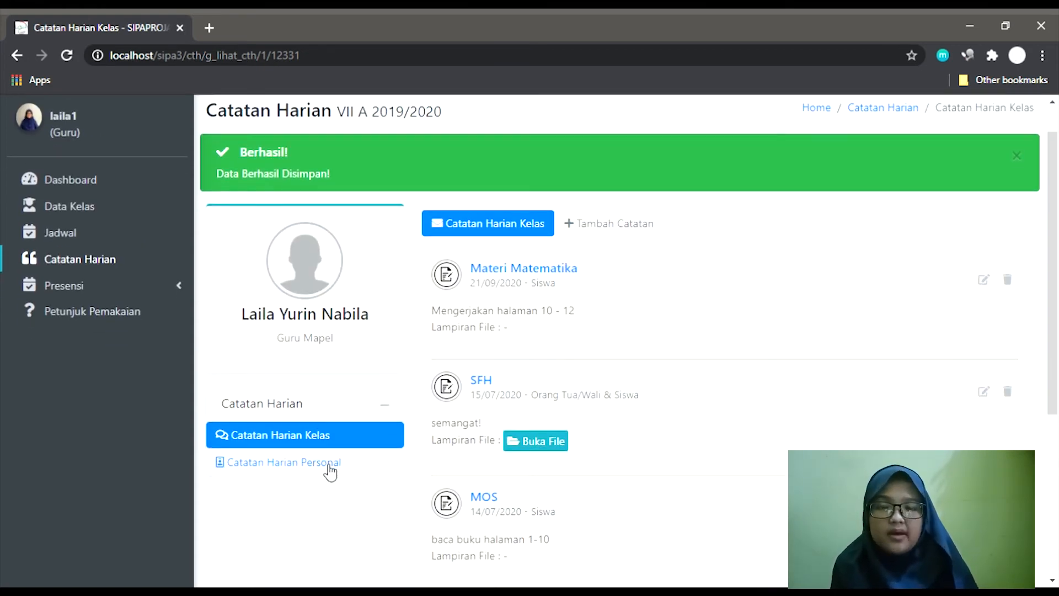
Review the first student's personal note, then return and open the personal-notes student list.
left_click(330, 468)
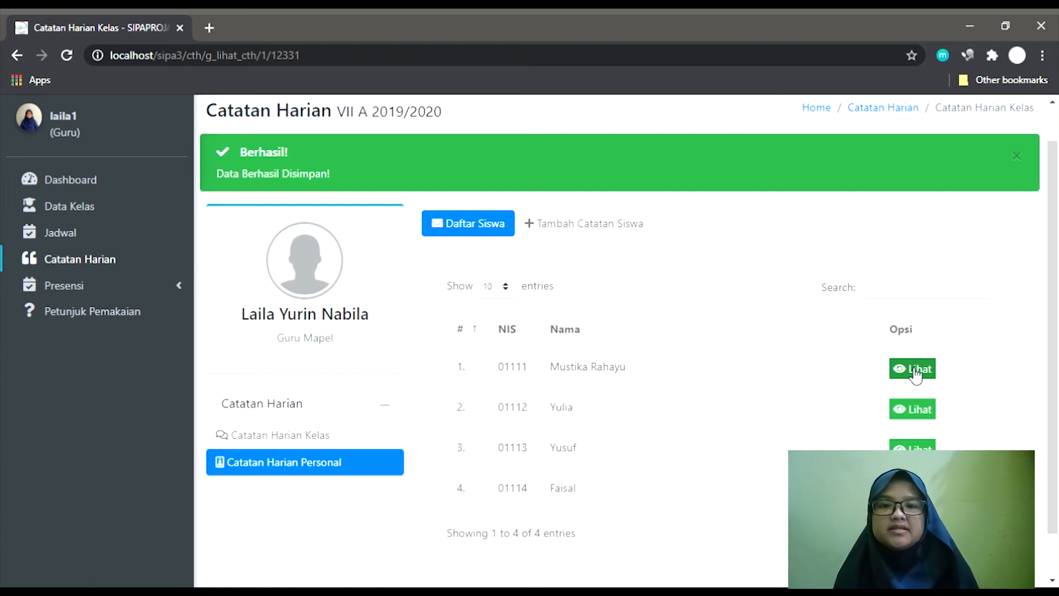
left_click(916, 373)
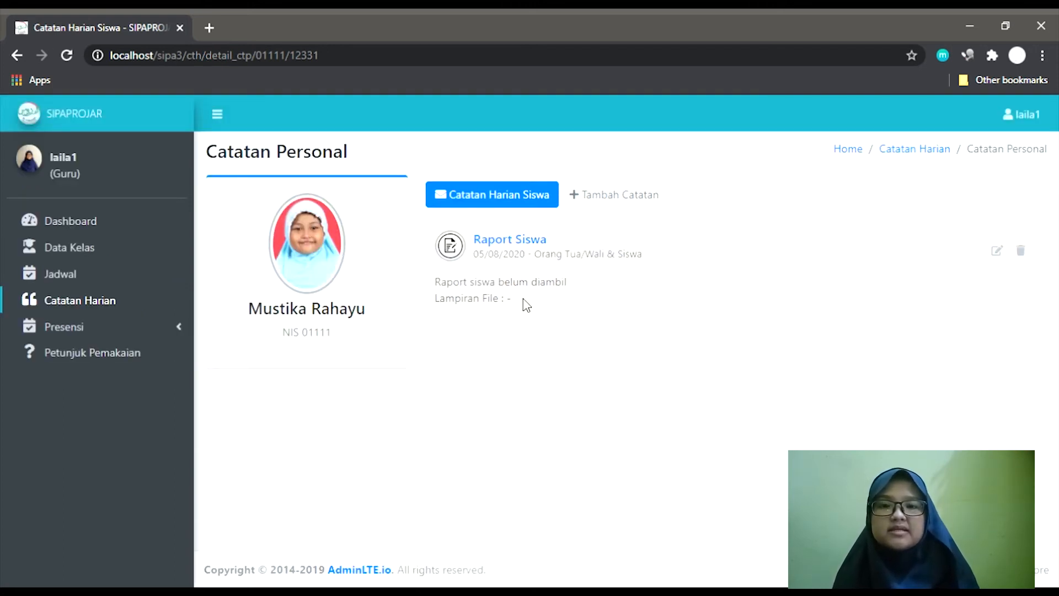
left_click_drag(525, 303, 426, 254)
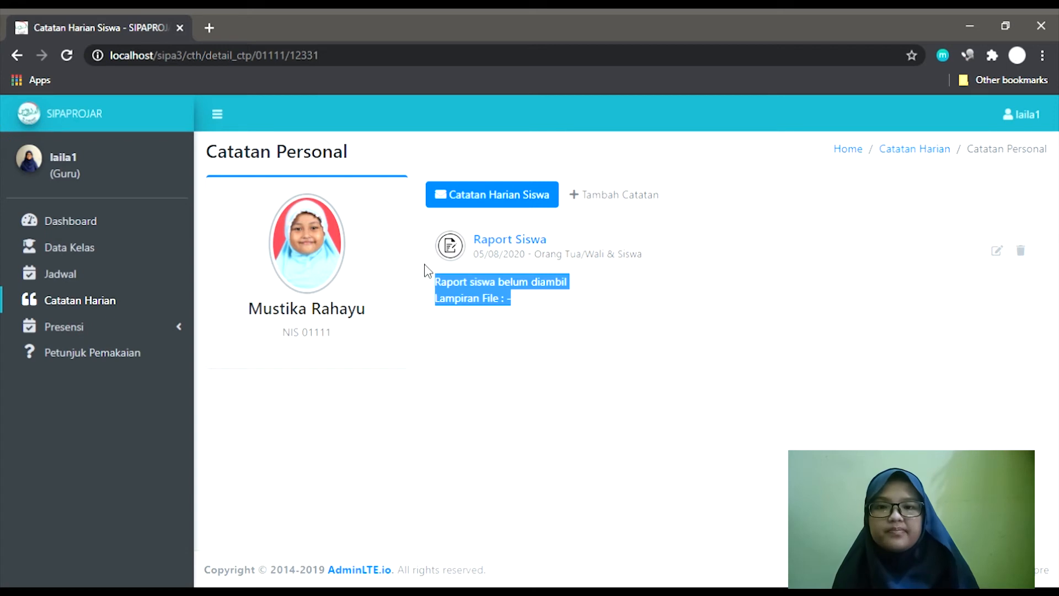
left_click(427, 271)
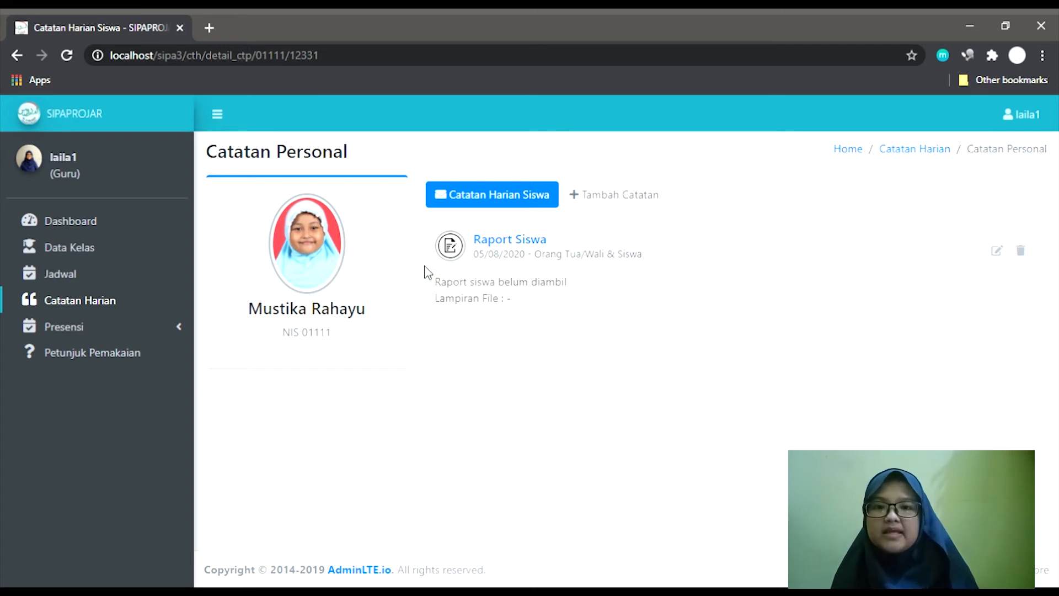
left_click(17, 56)
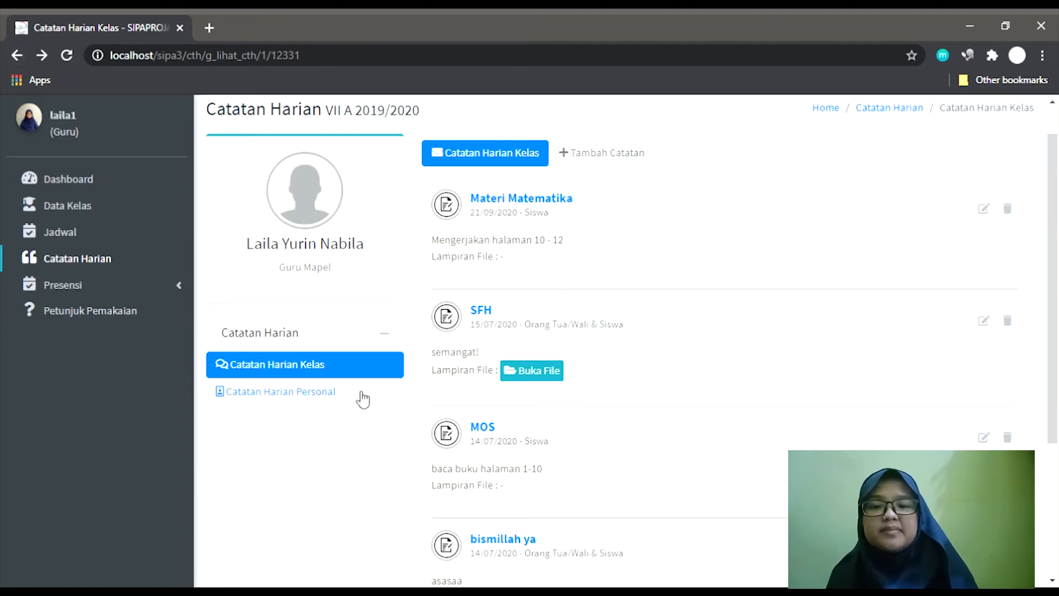
left_click(362, 399)
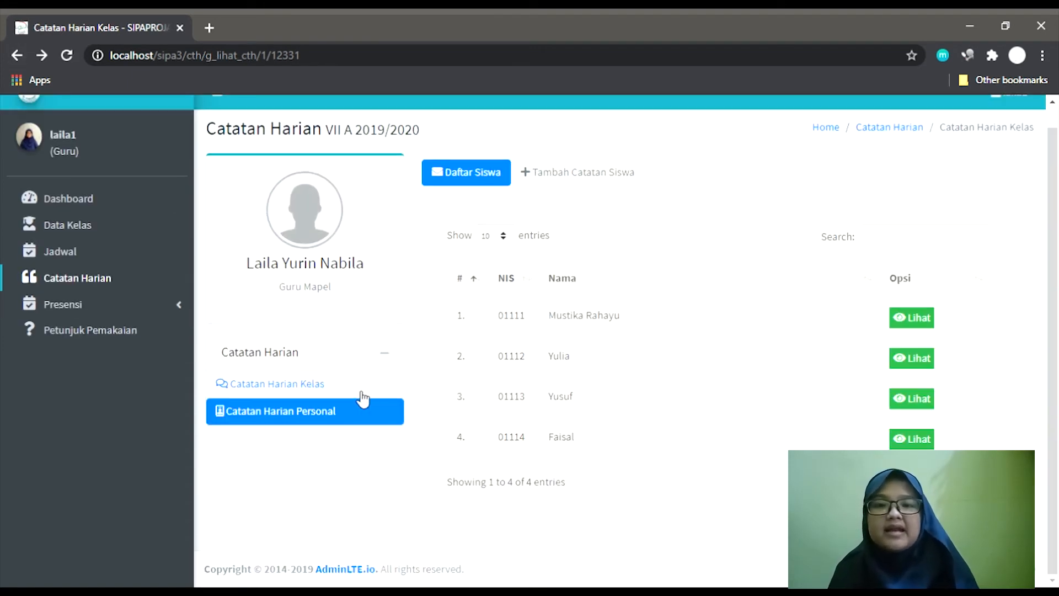
Start a new personal note addressed to all four VII A students.
left_click(598, 175)
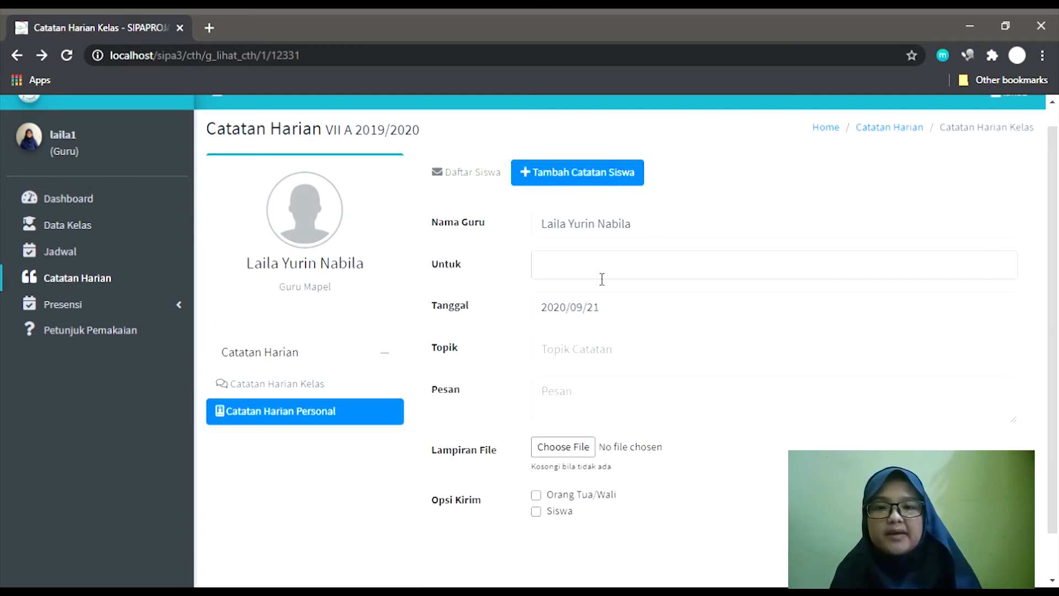
left_click(602, 276)
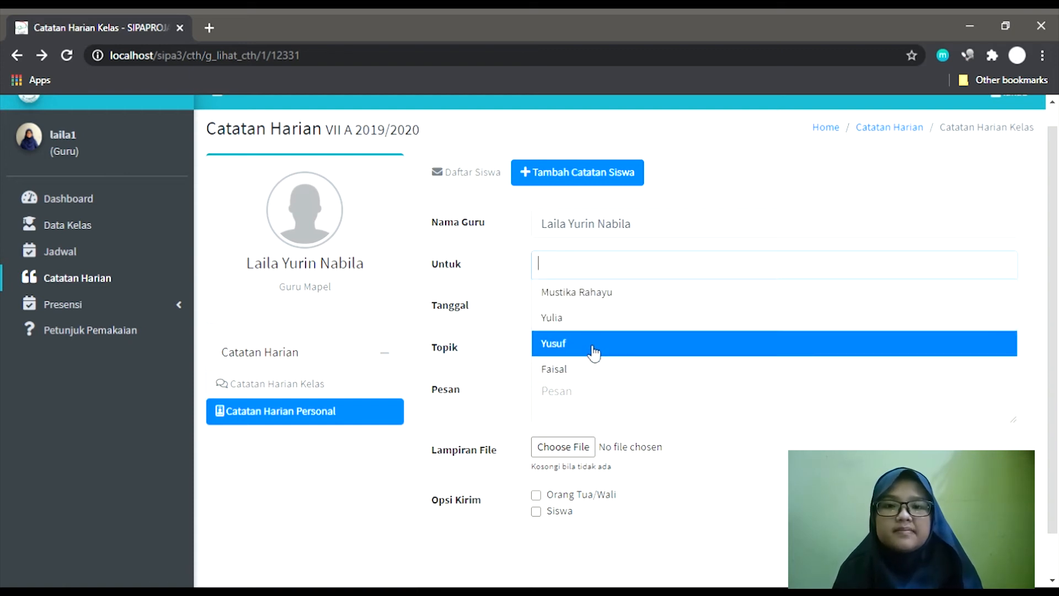
left_click(596, 325)
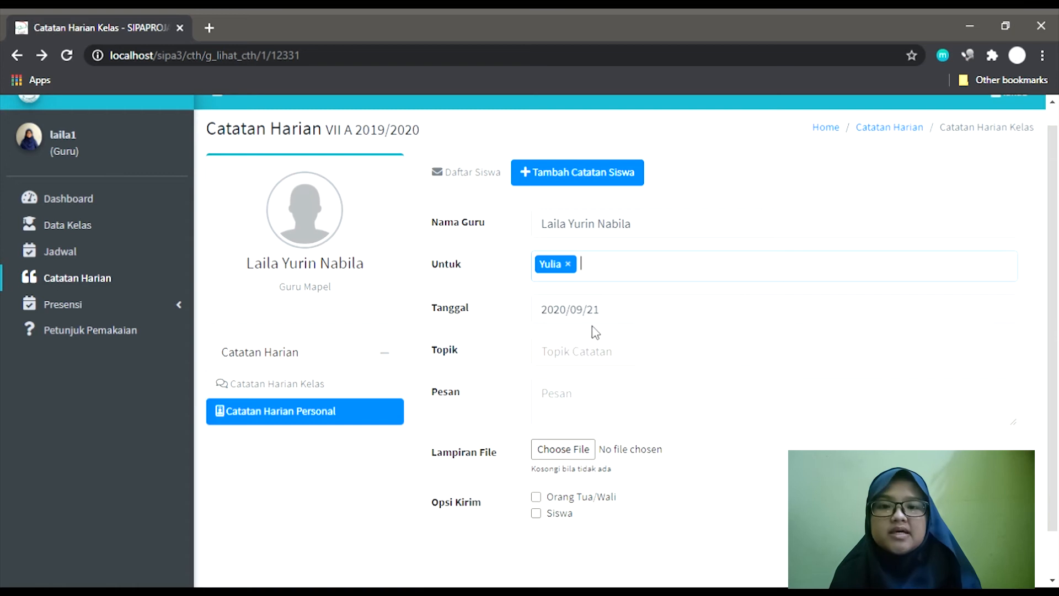
left_click(617, 279)
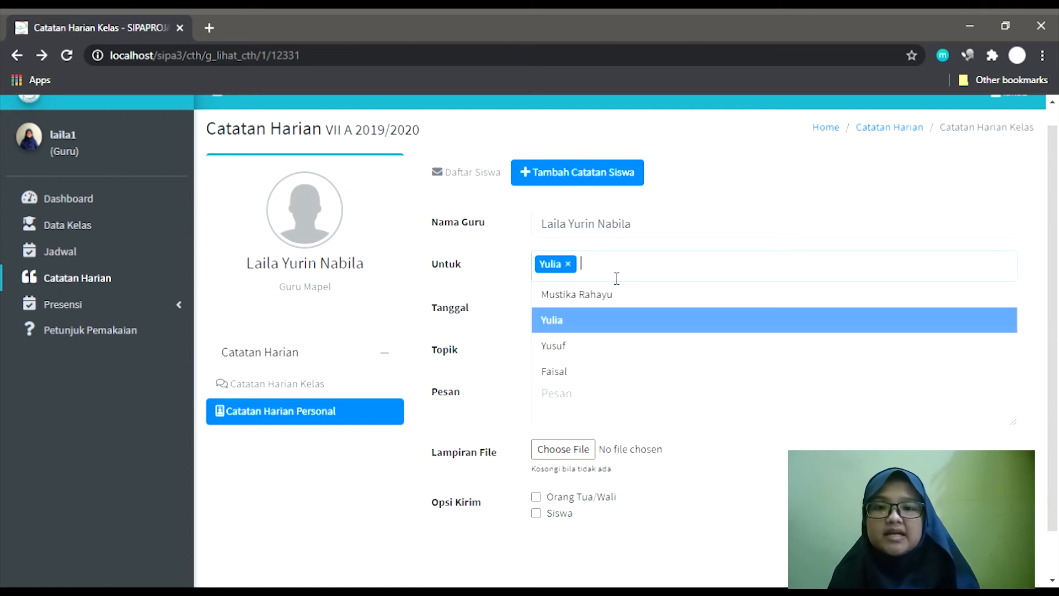
left_click(608, 351)
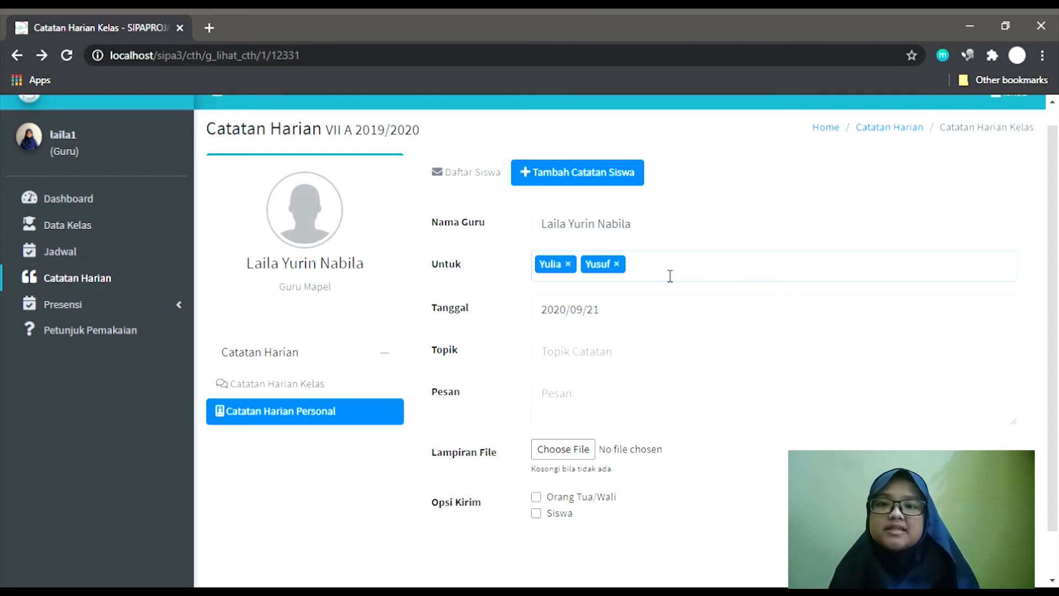
left_click(670, 276)
left_click(651, 387)
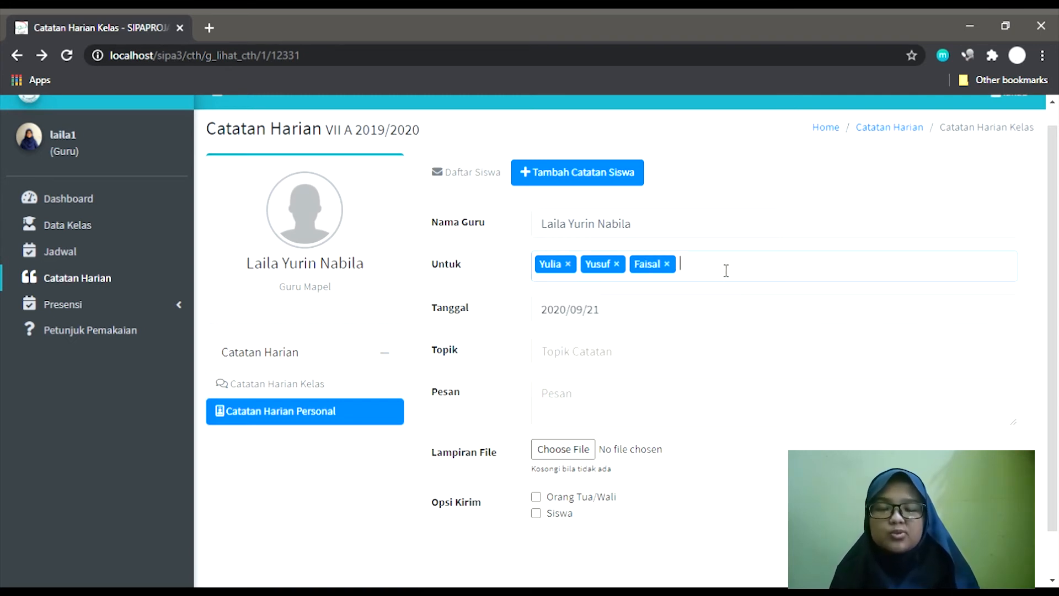
left_click(727, 278)
left_click(715, 298)
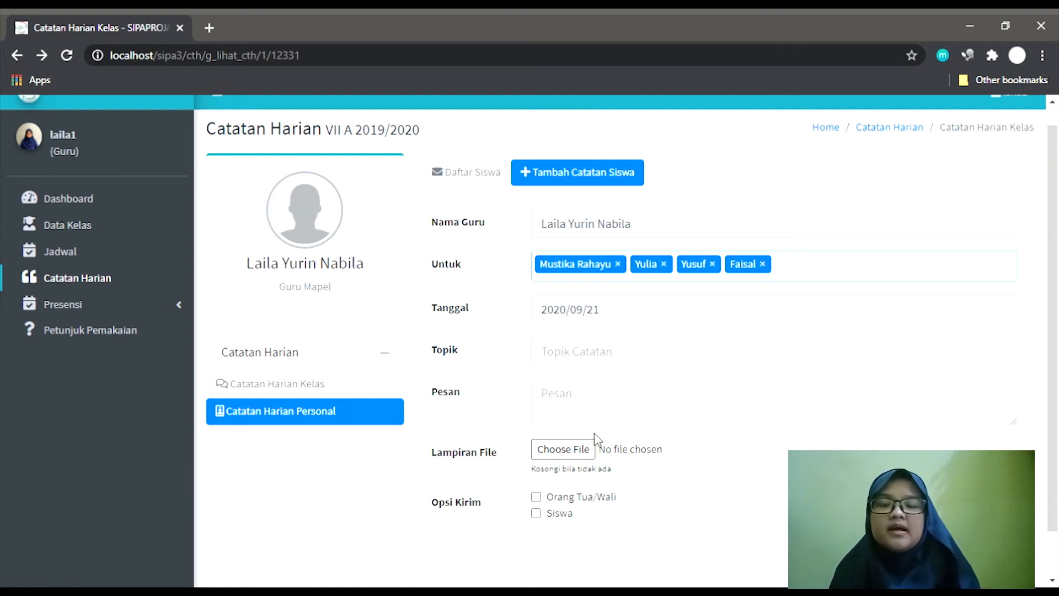
Leave both Orang Tua/Wali and Siswa unchecked under Opsi Kirim.
left_click(536, 498)
left_click(538, 515)
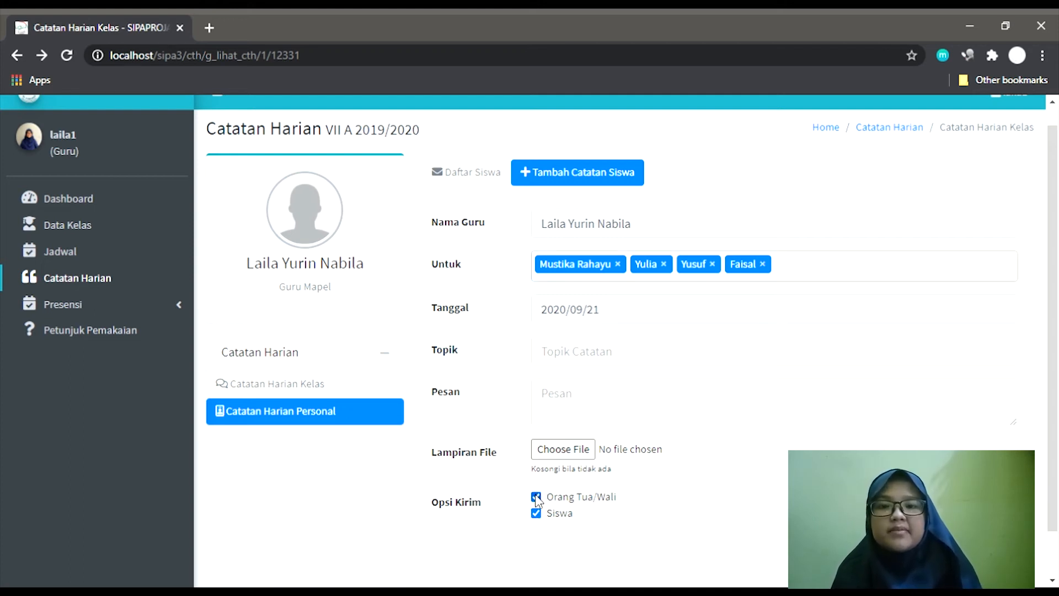
left_click(536, 497)
left_click(536, 514)
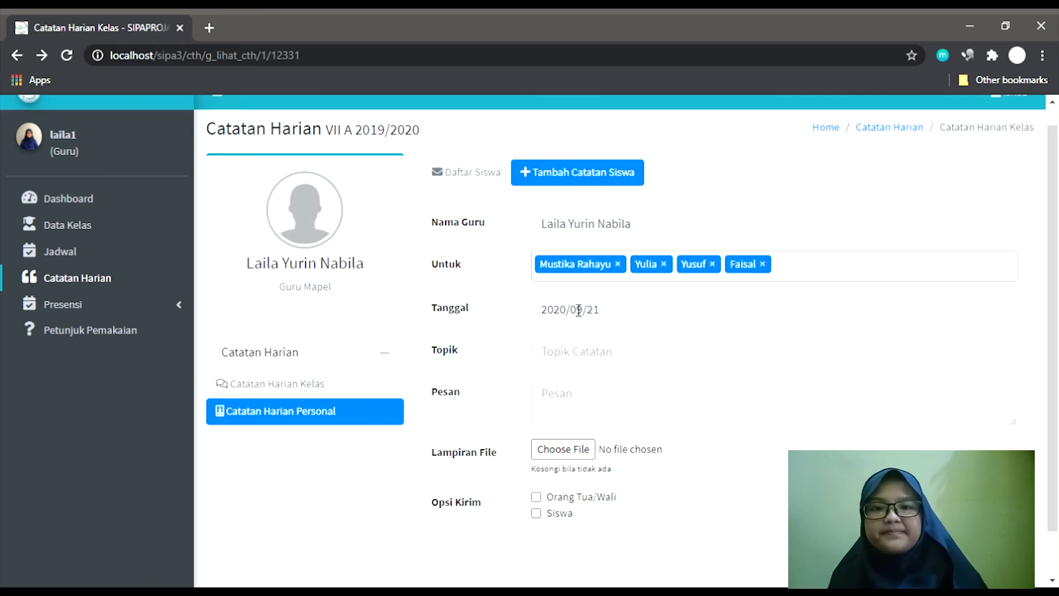
scroll(392, 334, "down", 1)
scroll(395, 336, "up", 1)
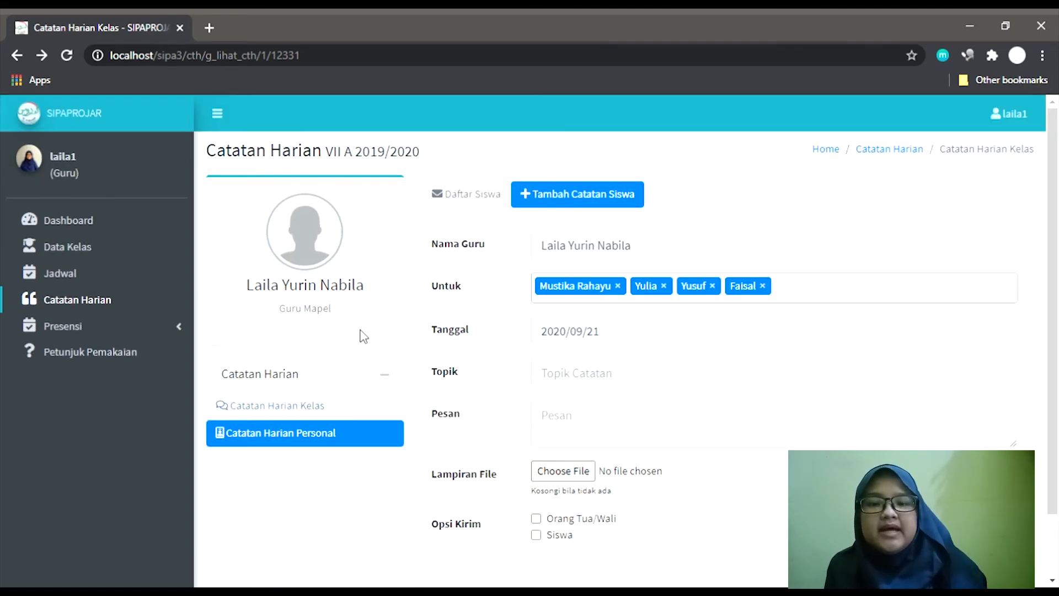
Open Presensi > Hari Ini showing three matematika sessions for Senin, 21 September 2020.
left_click(171, 327)
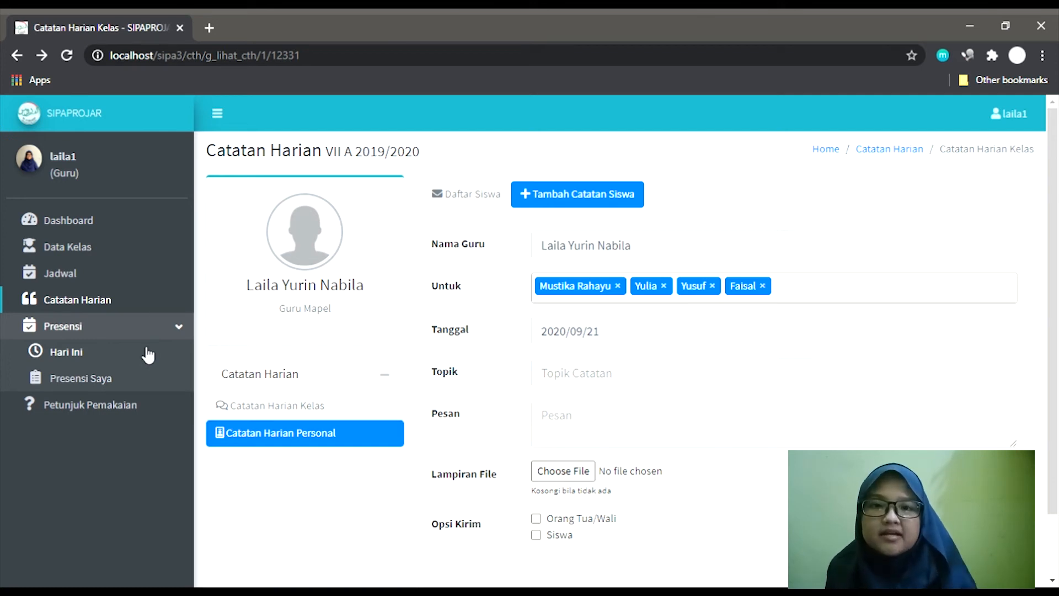
left_click(98, 355)
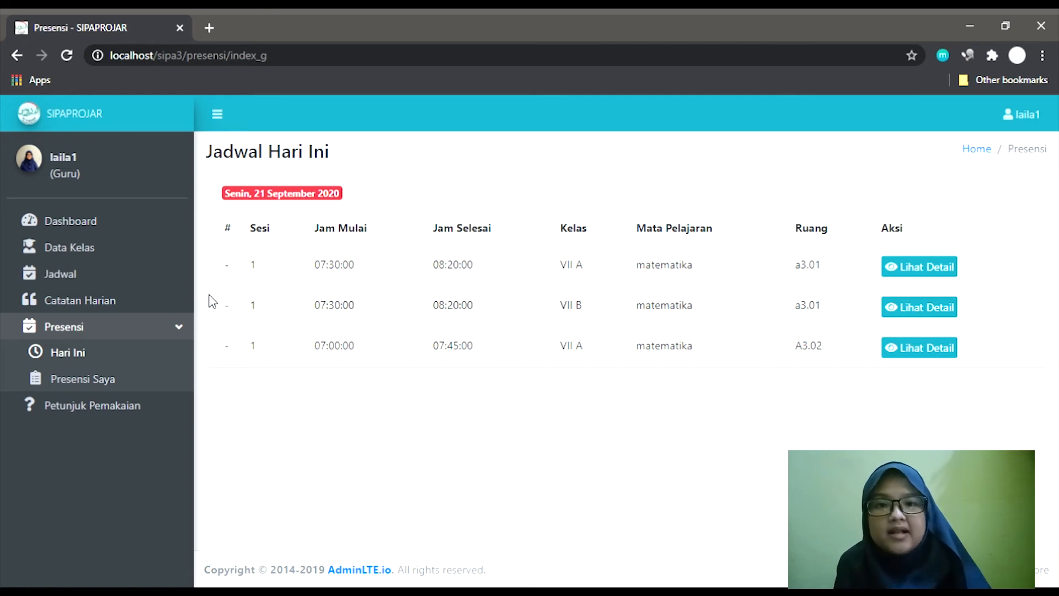
left_click_drag(240, 204, 349, 208)
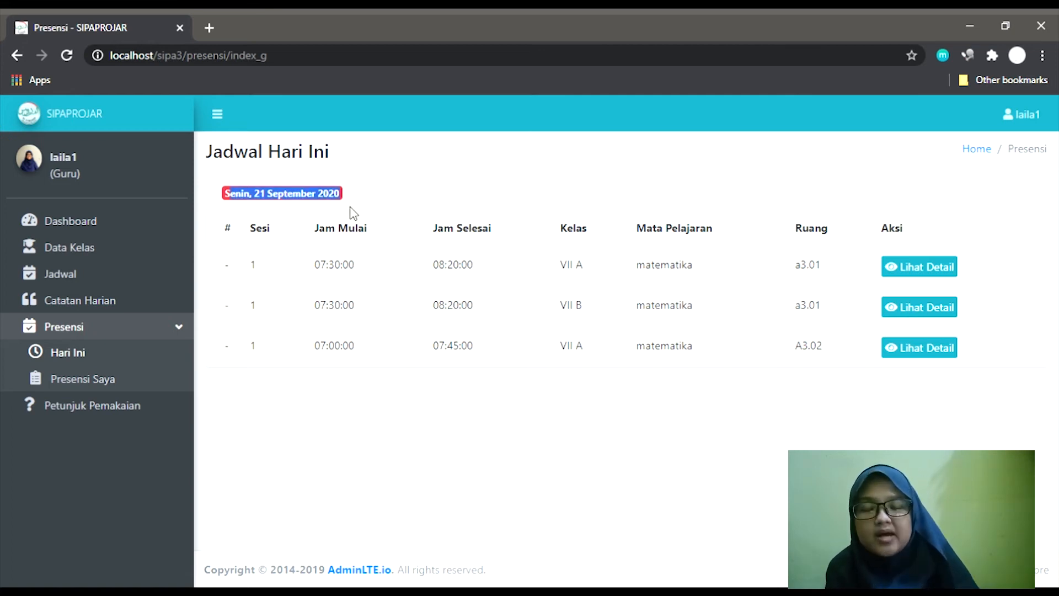
left_click(360, 213)
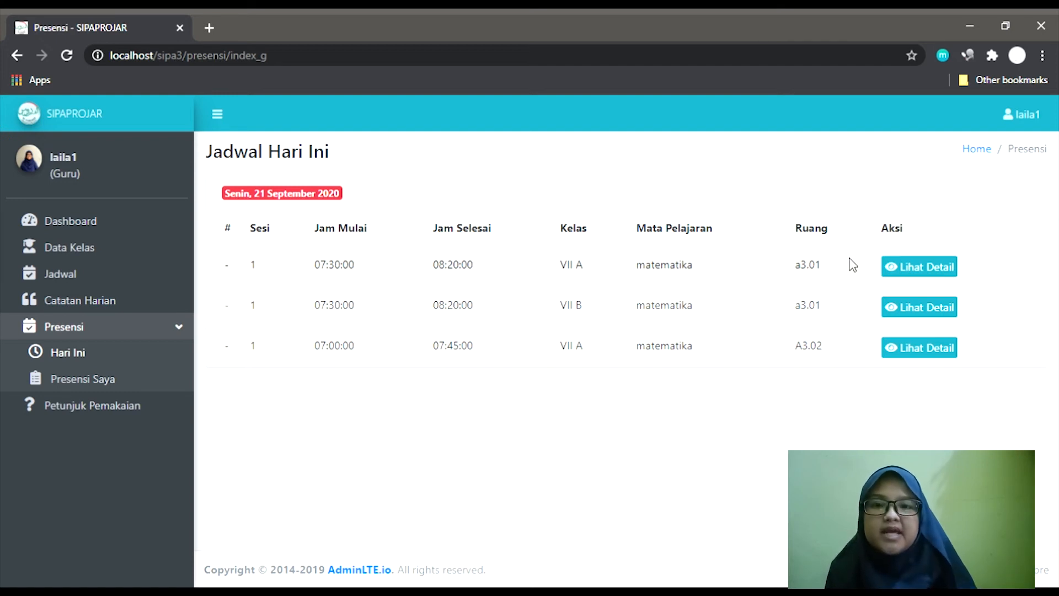
Add and submit a log report with material 'Perkalian' for the first VII A session.
left_click(903, 272)
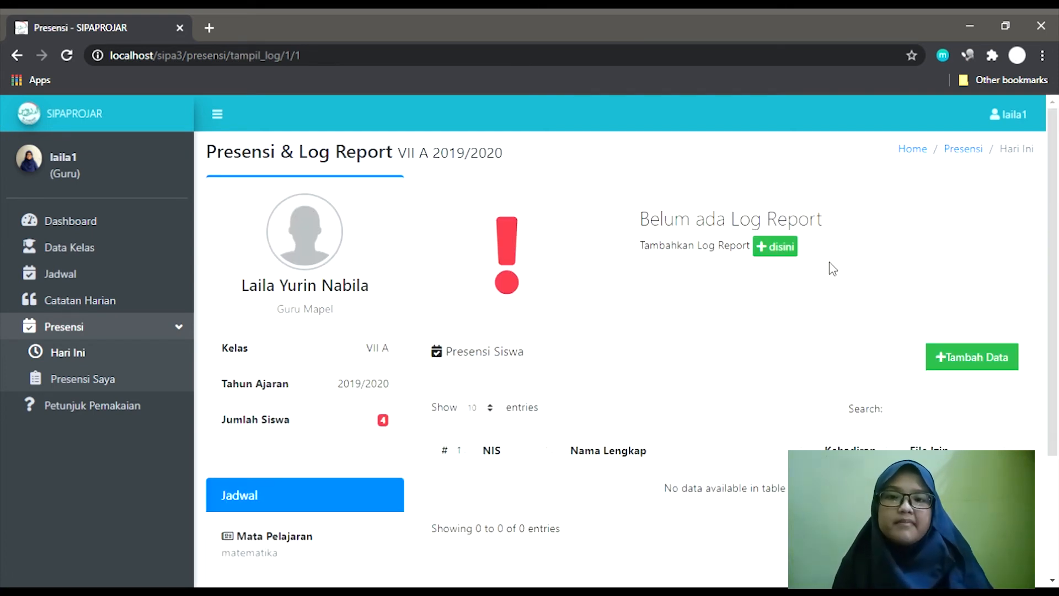
scroll(784, 285, "down", 3)
scroll(783, 285, "up", 3)
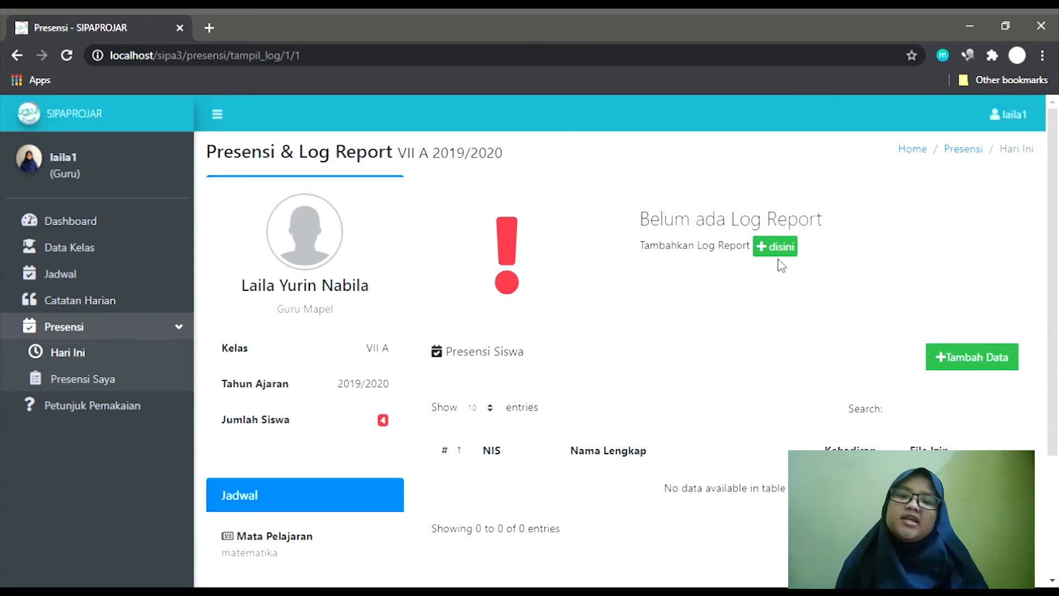
left_click(790, 252)
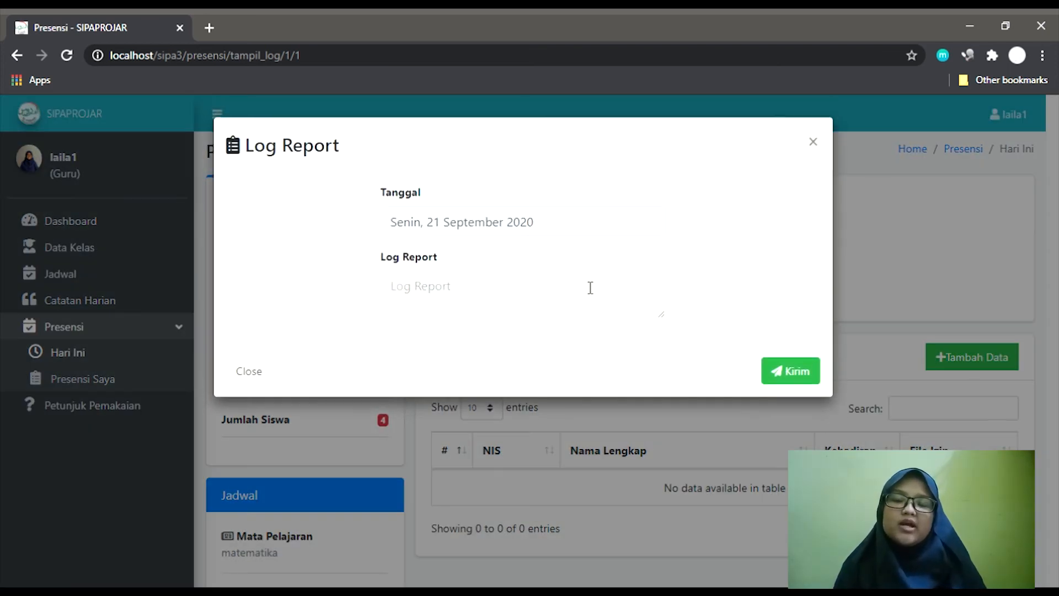
type("Perkalian")
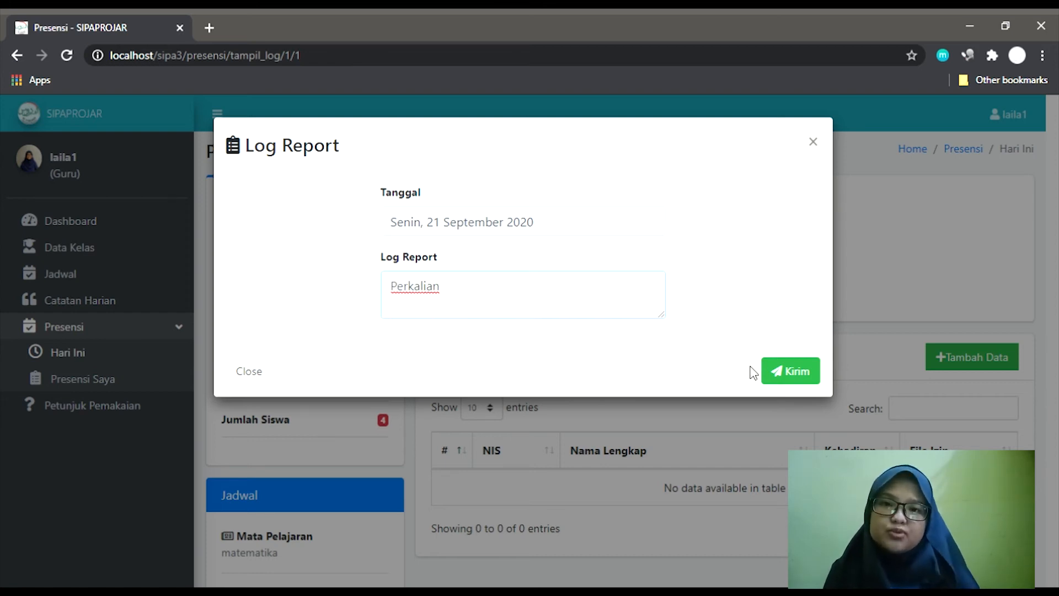
left_click(809, 377)
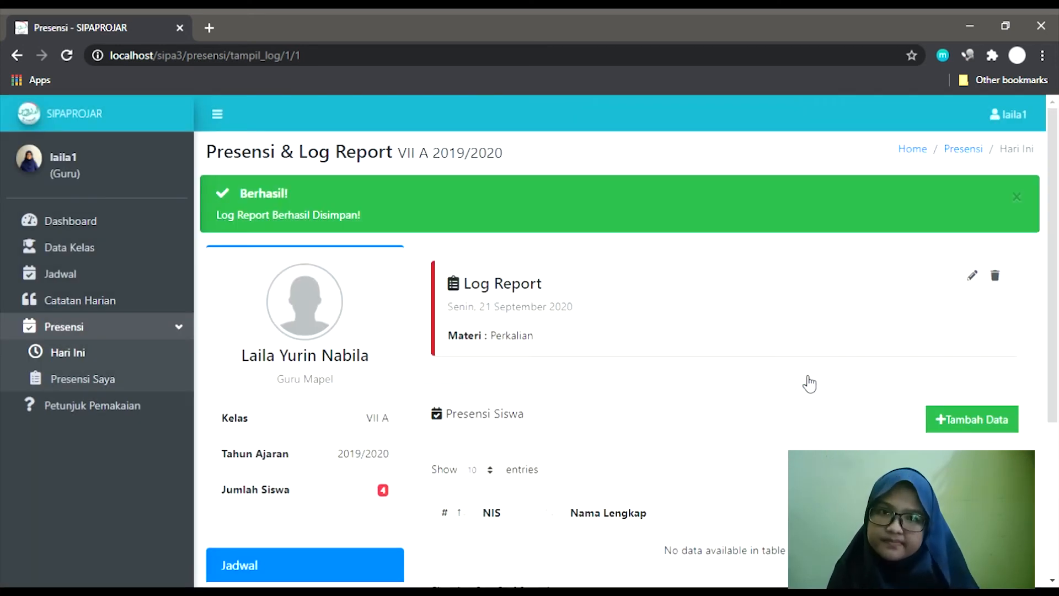
scroll(809, 383, "down", 2)
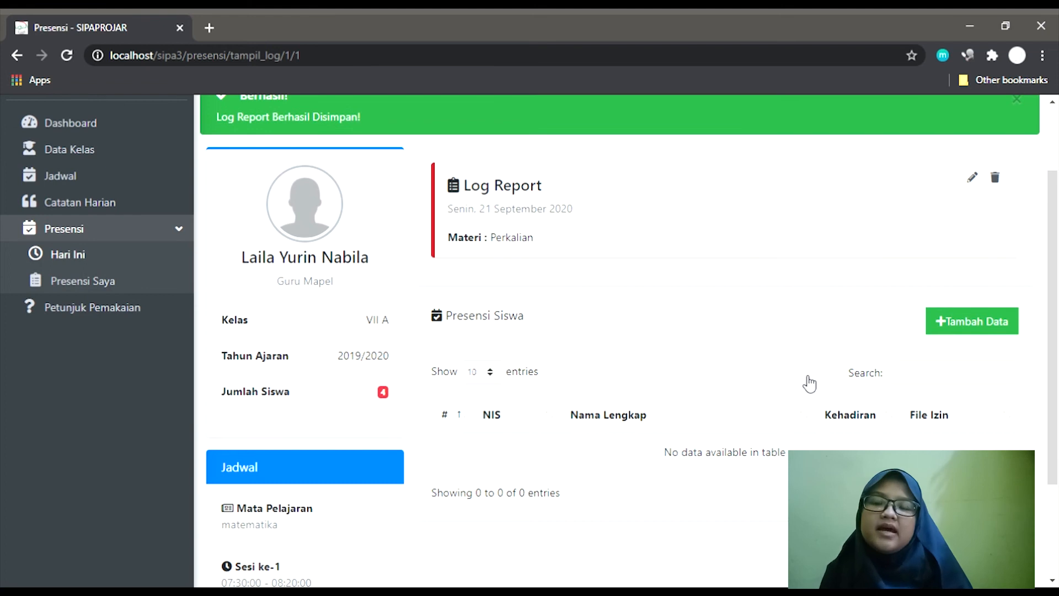
scroll(809, 383, "down", 1)
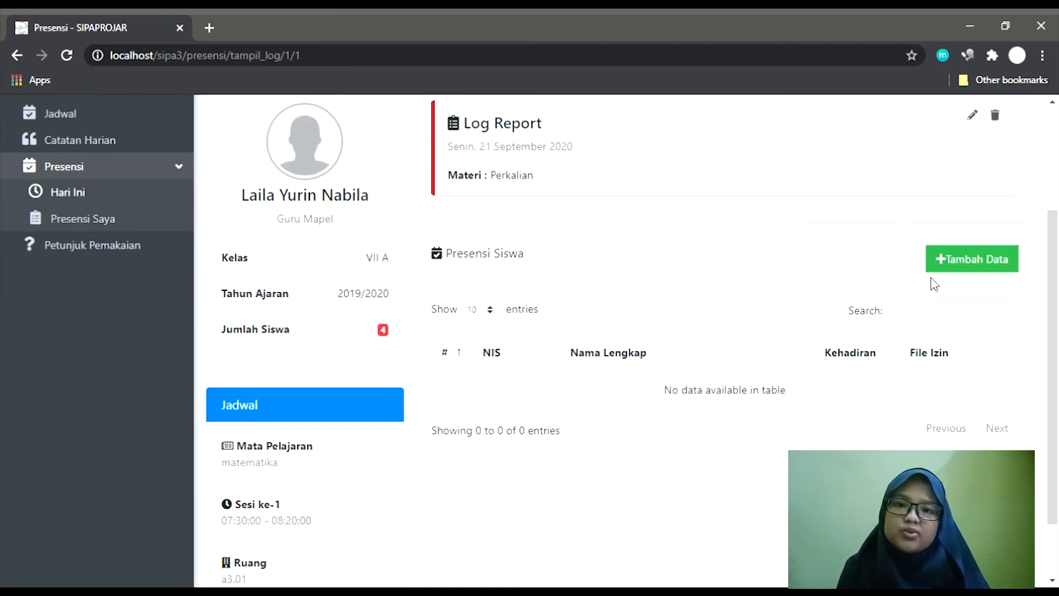
Open the attendance form for the VII A session and review the student list.
left_click(967, 265)
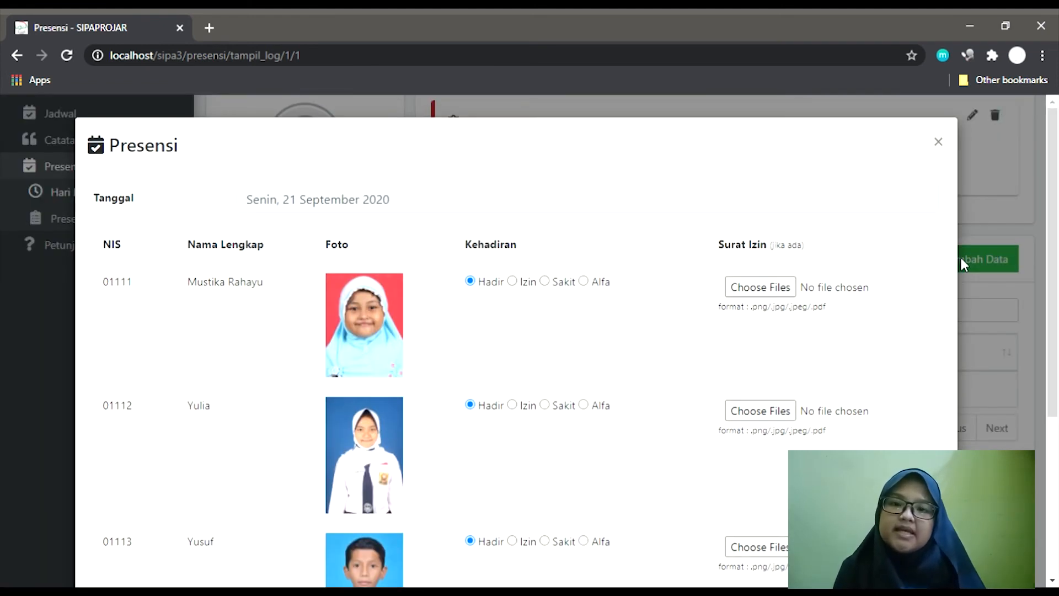
scroll(809, 319, "down", 2)
scroll(812, 321, "down", 2)
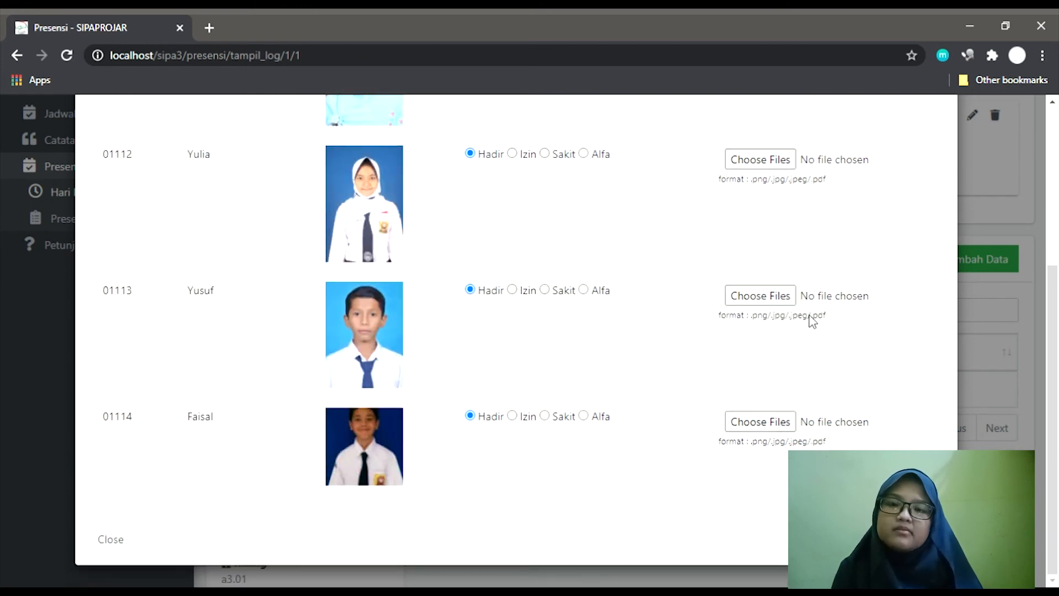
scroll(812, 320, "up", 3)
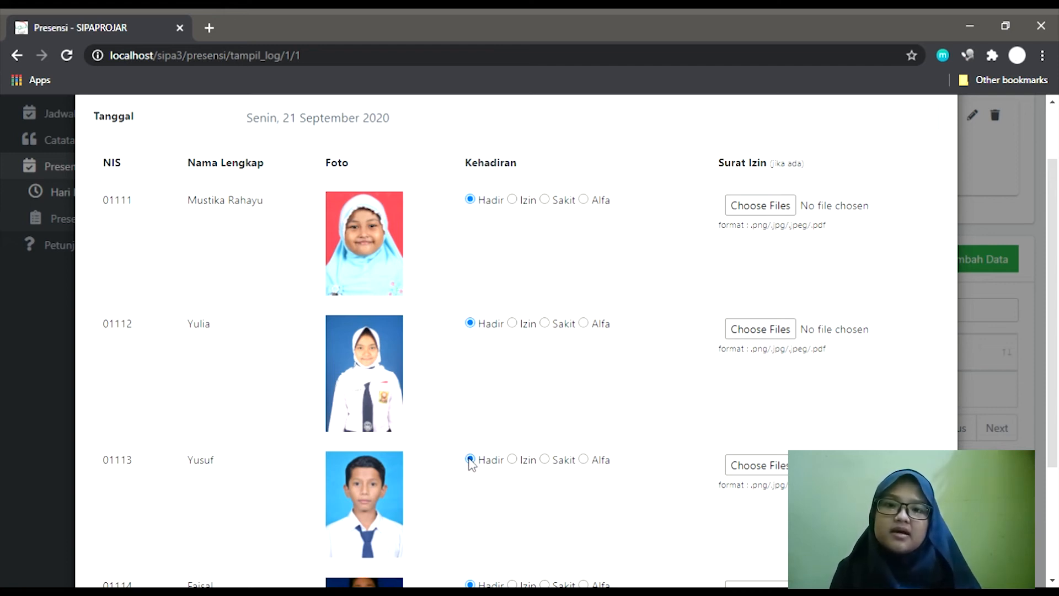
scroll(473, 467, "down", 3)
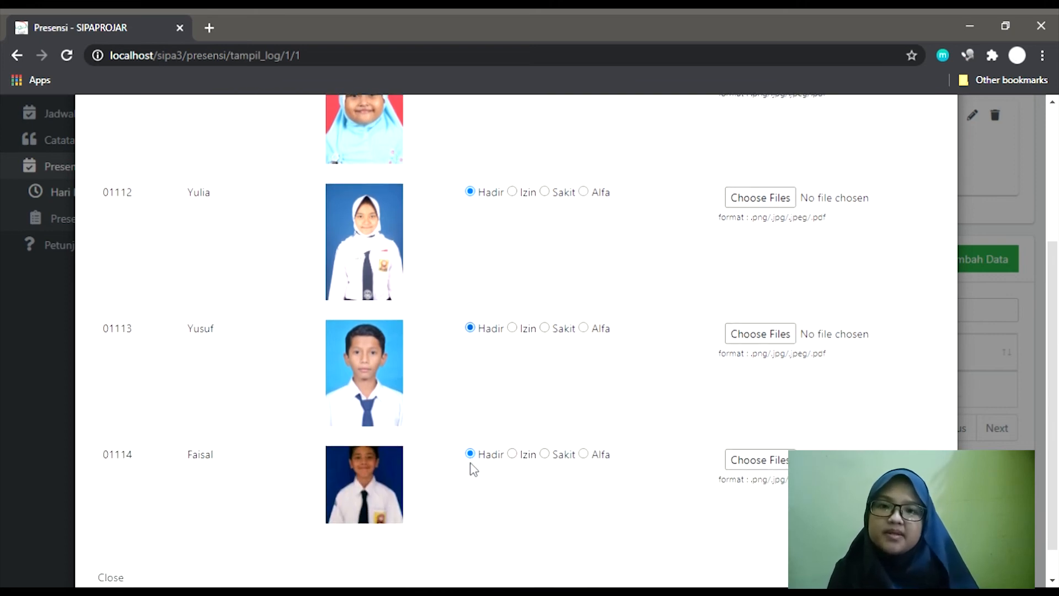
scroll(473, 468, "up", 5)
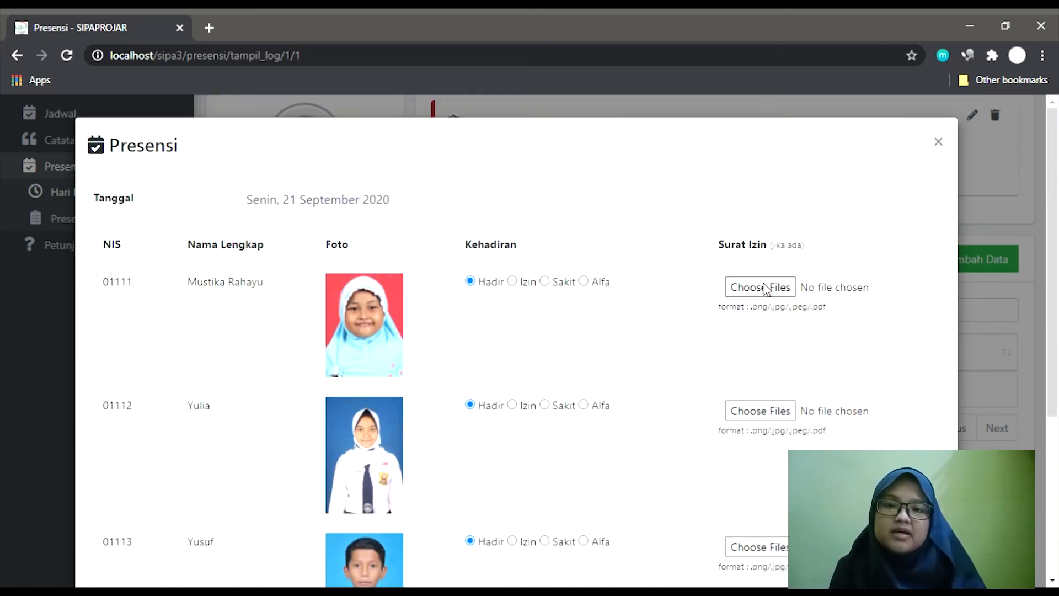
Mark the first student Izin with a permission-letter PDF, keep three Hadir, and submit.
left_click(512, 282)
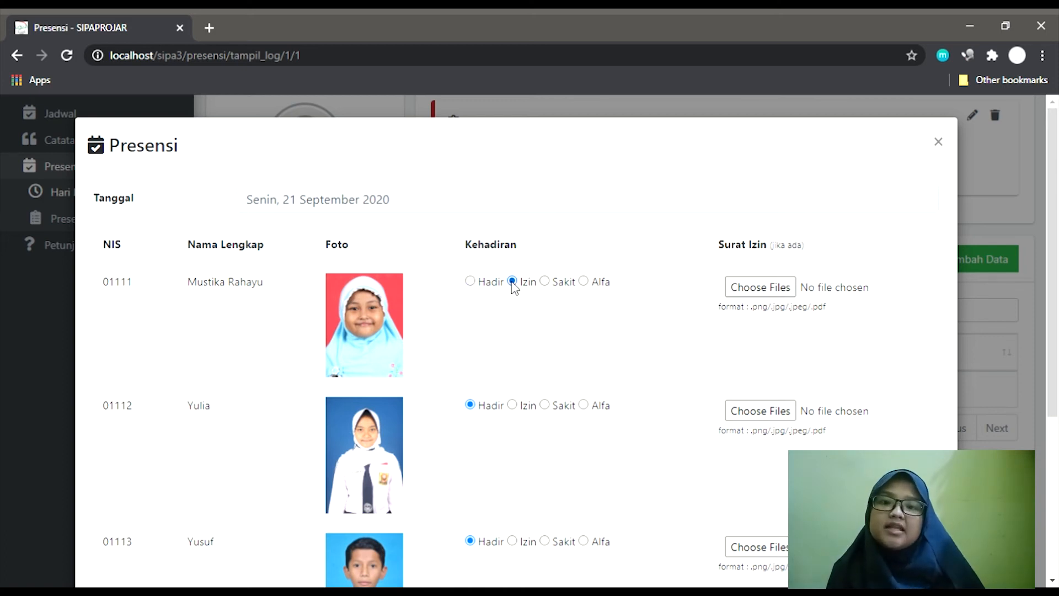
left_click(745, 291)
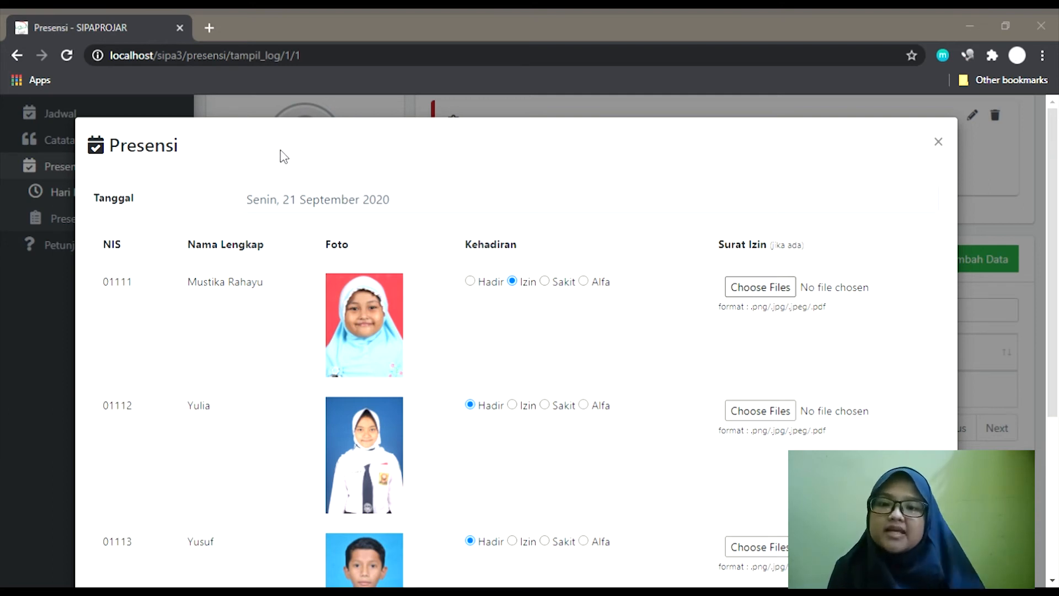
key("Escape")
scroll(702, 405, "down", 3)
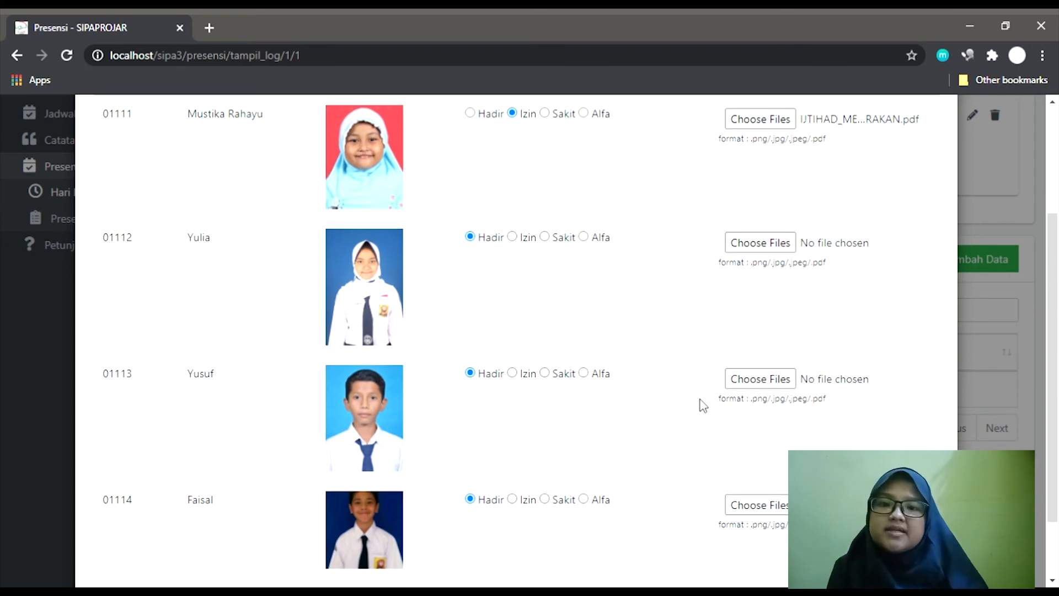
scroll(702, 405, "down", 2)
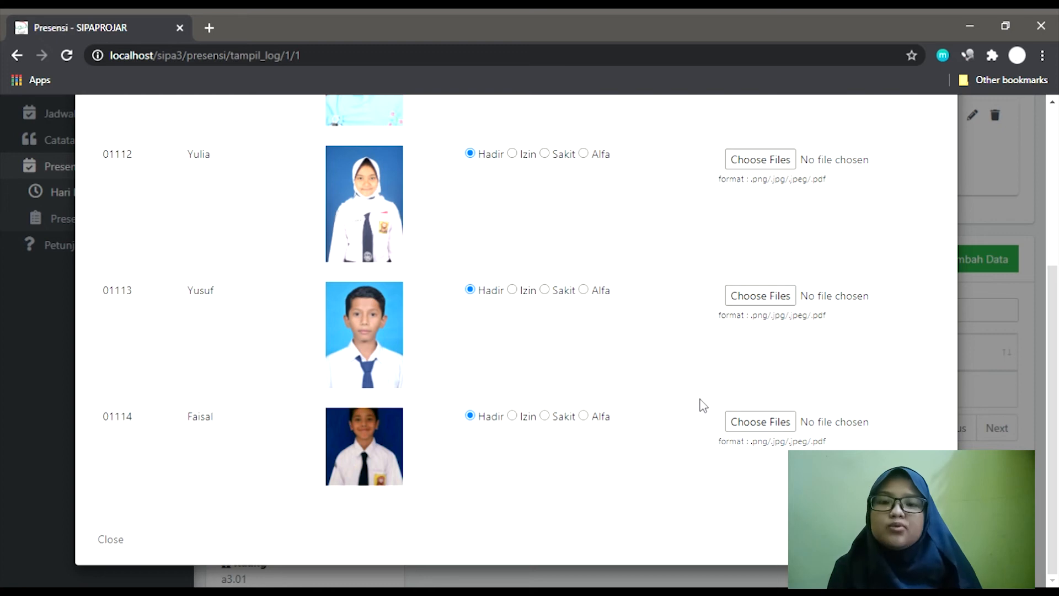
scroll(517, 331, "up", 3)
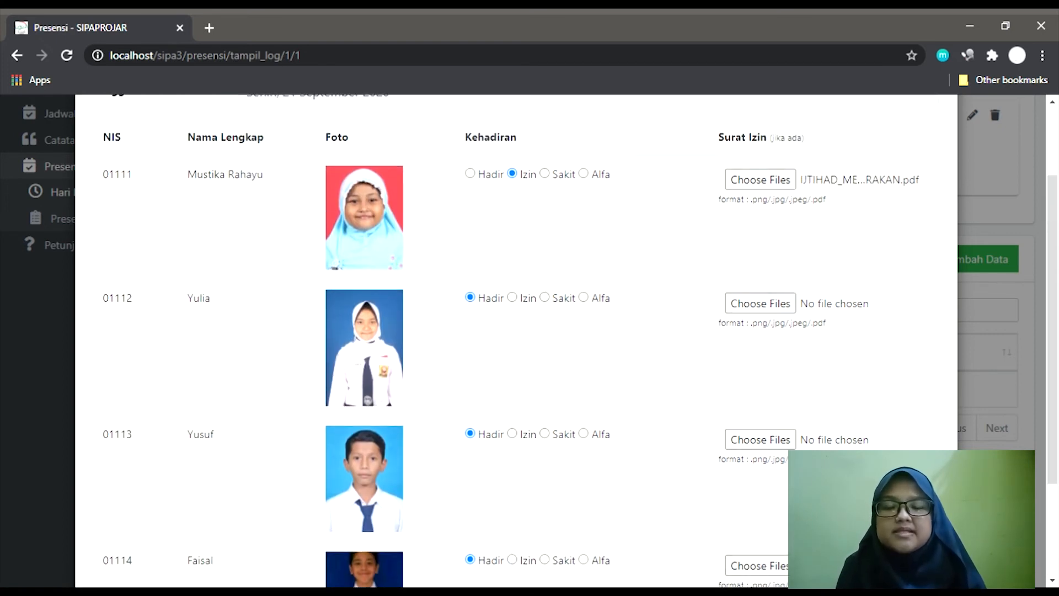
scroll(516, 331, "down", 3)
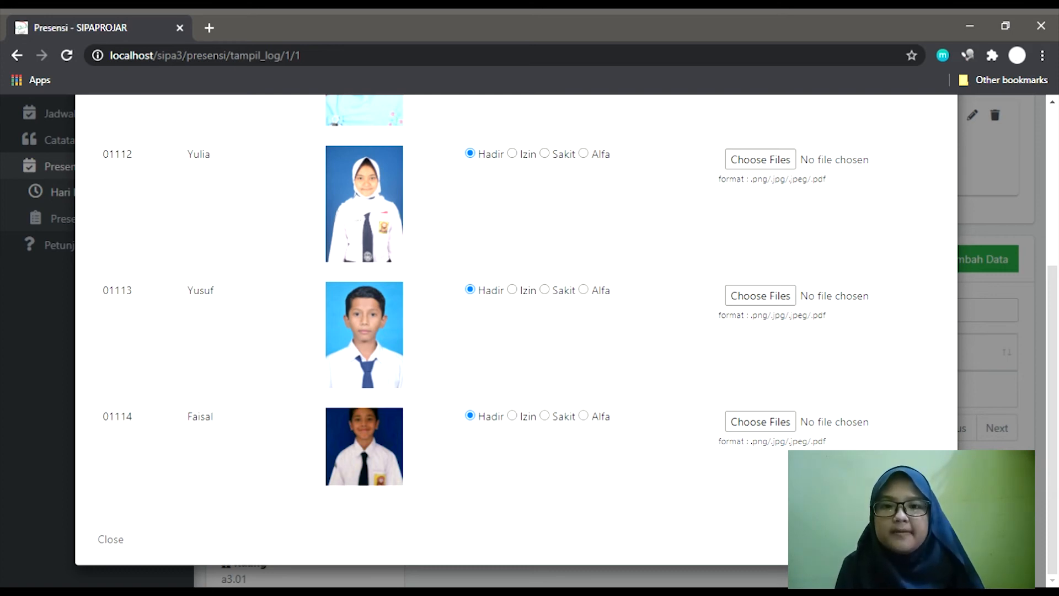
left_click(914, 539)
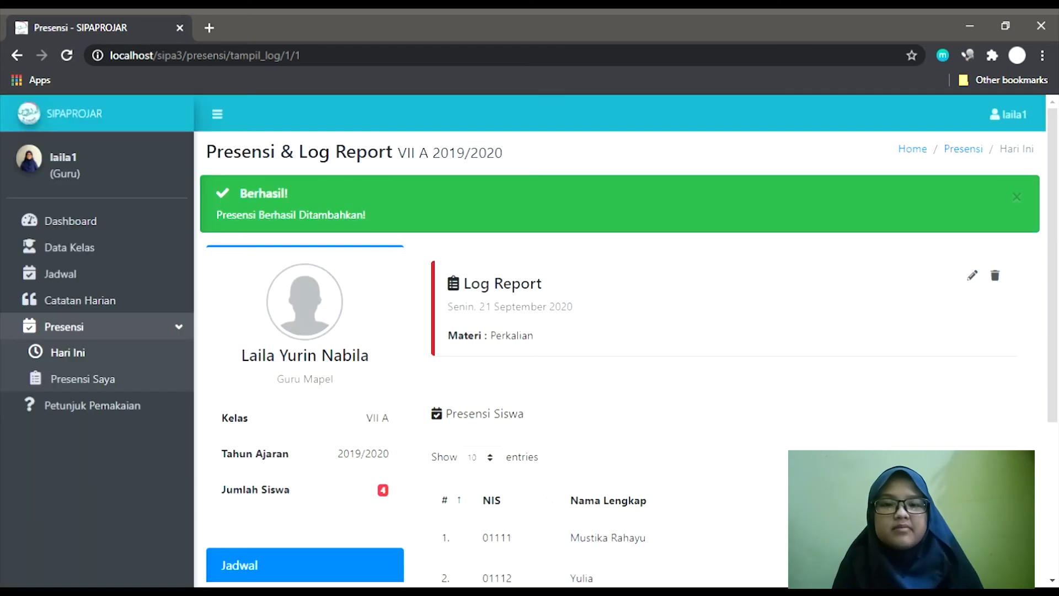
Open Presensi Saya to list the teacher's classes VII A–VIII B for 2019/2020 - Ganjil.
scroll(928, 318, "down", 4)
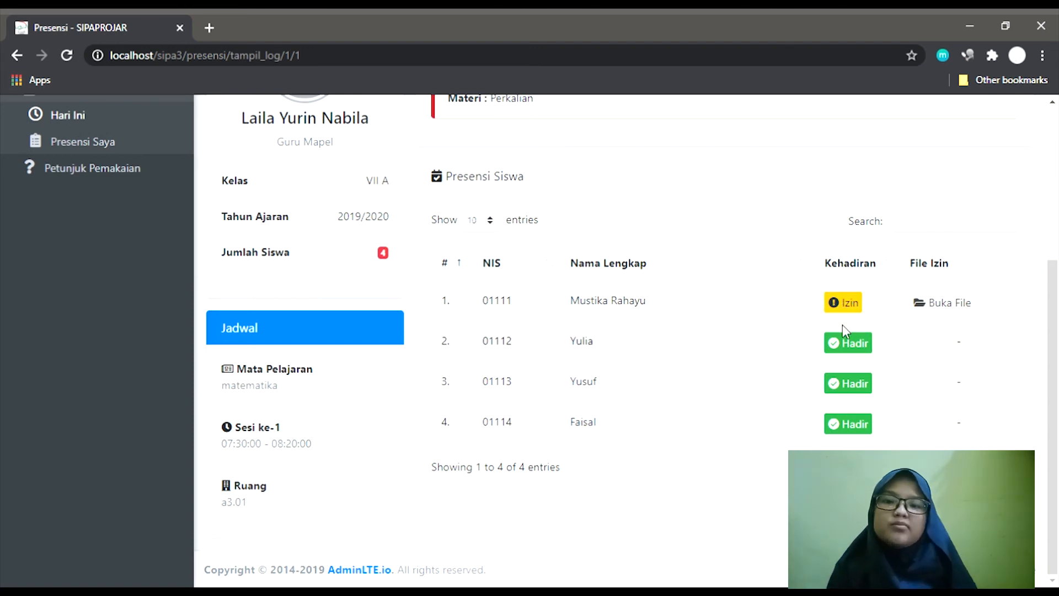
scroll(849, 353, "up", 4)
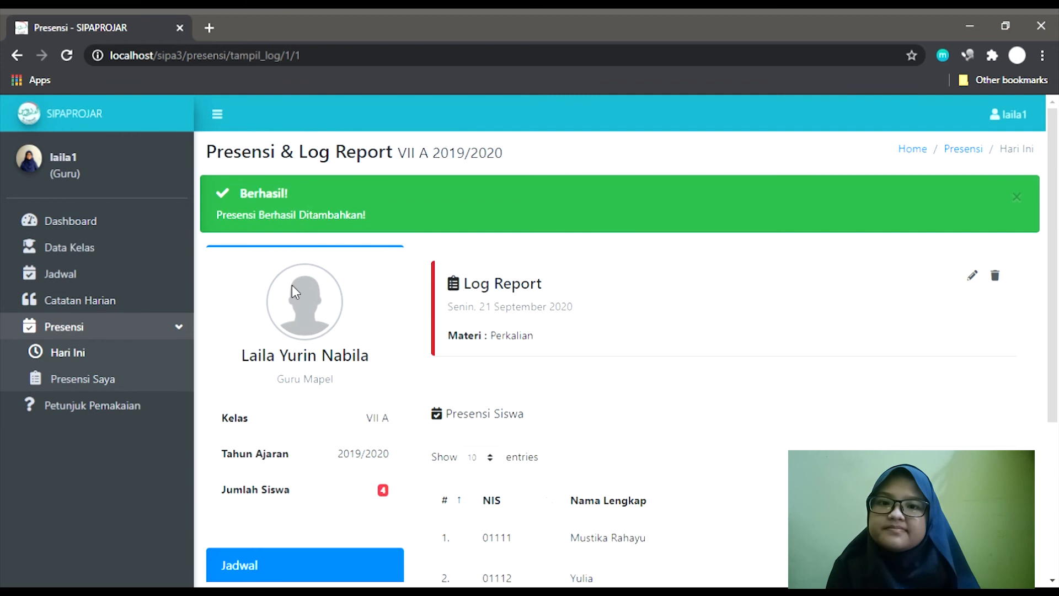
left_click(110, 389)
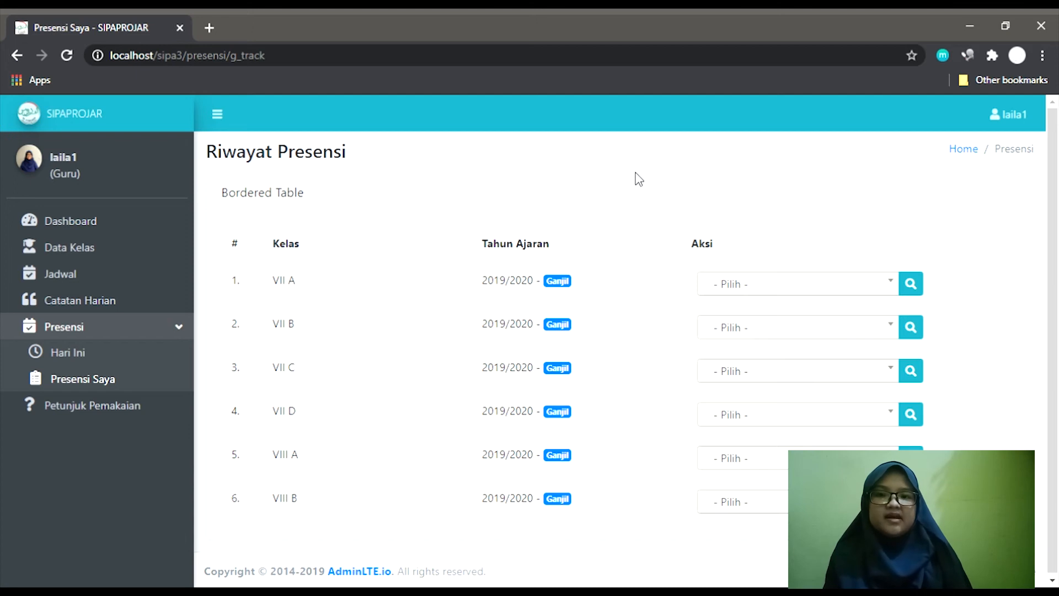
Show class VII A's attendance recap for the month Agustus.
left_click(736, 284)
type("agu")
key("Return")
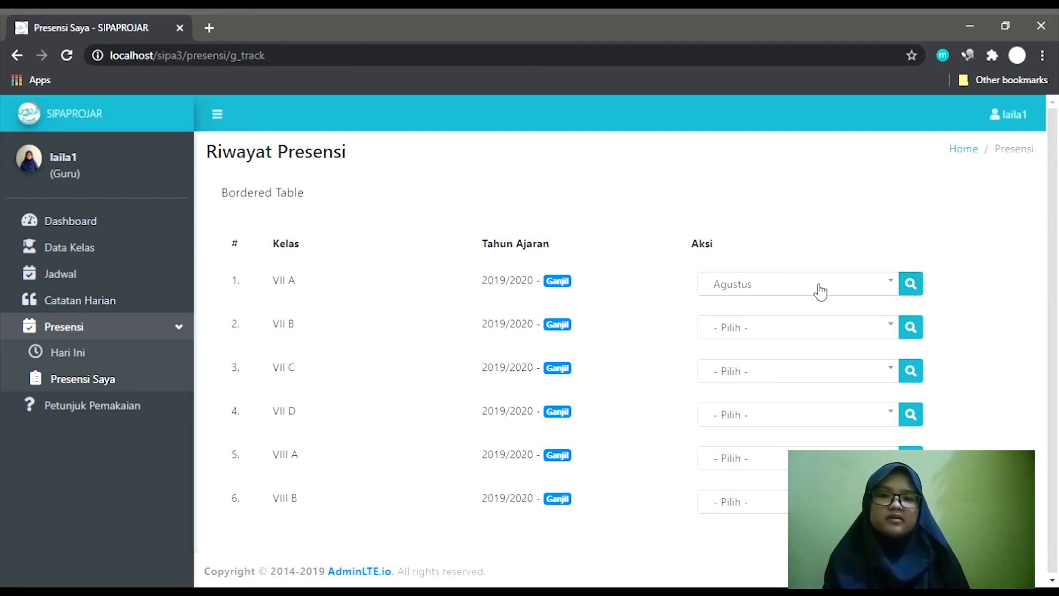
left_click(911, 285)
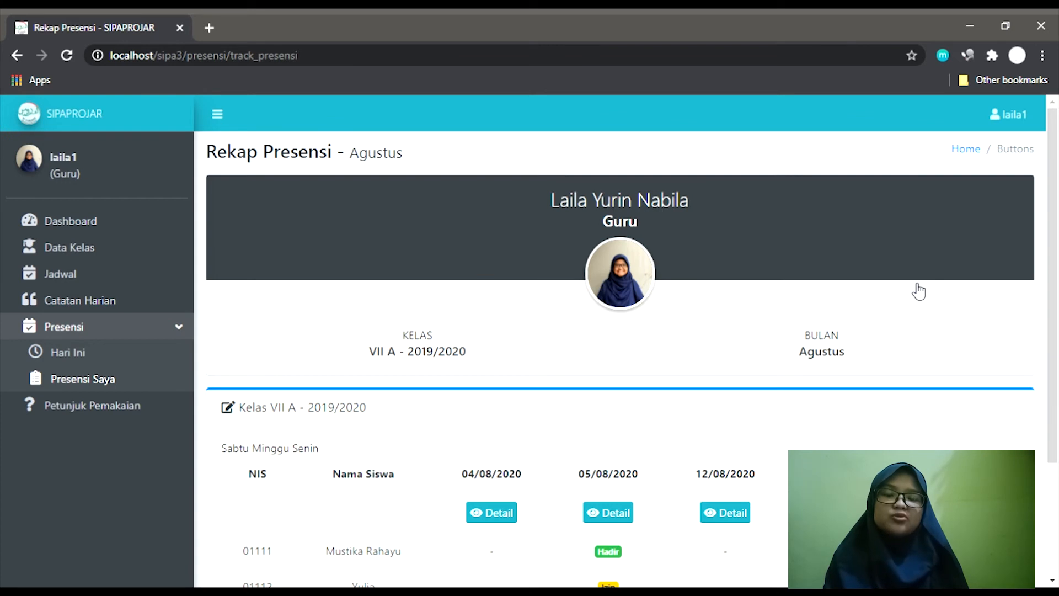
Open the 05/08/2020 attendance details, the Logaritma lesson on Rabu.
scroll(918, 291, "down", 3)
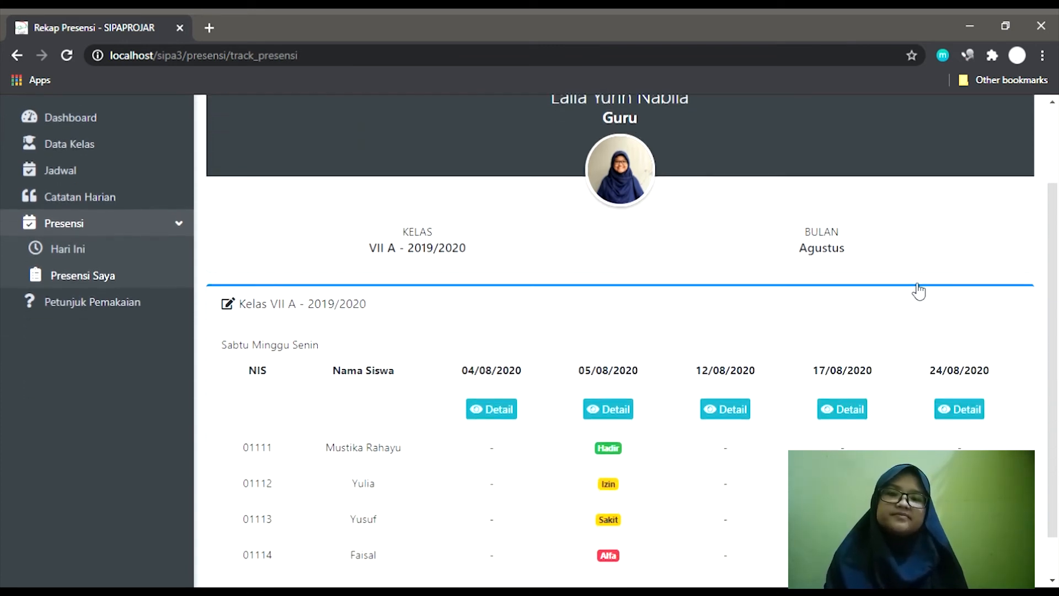
scroll(919, 291, "up", 2)
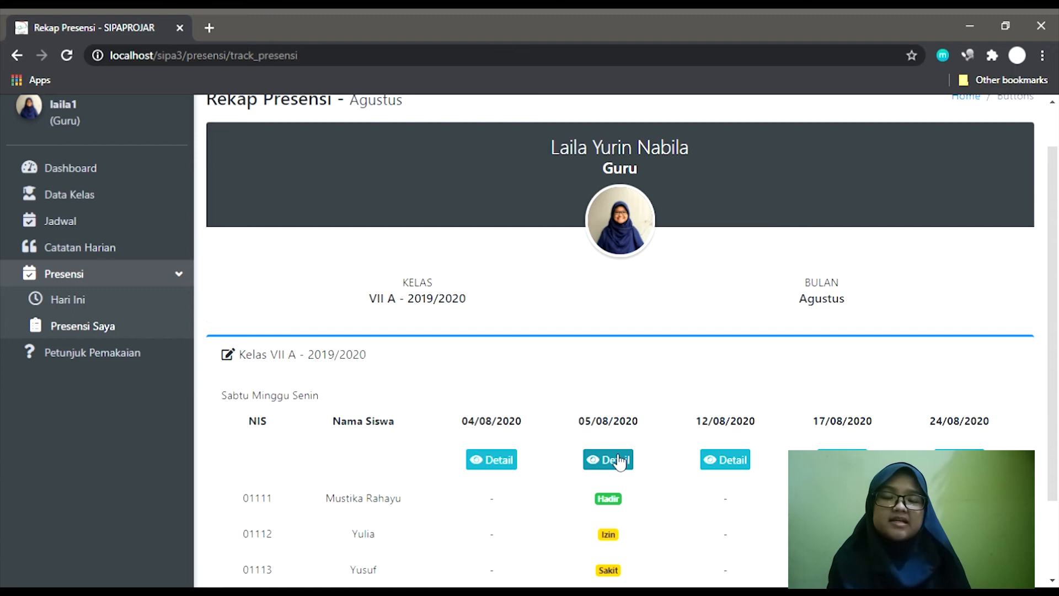
scroll(620, 461, "down", 1)
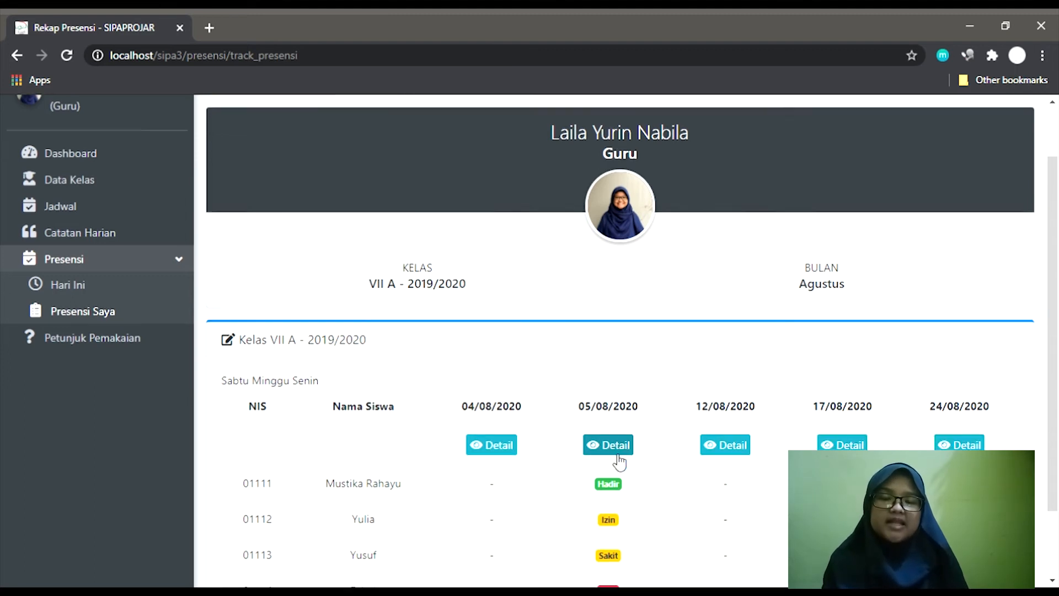
left_click(616, 392)
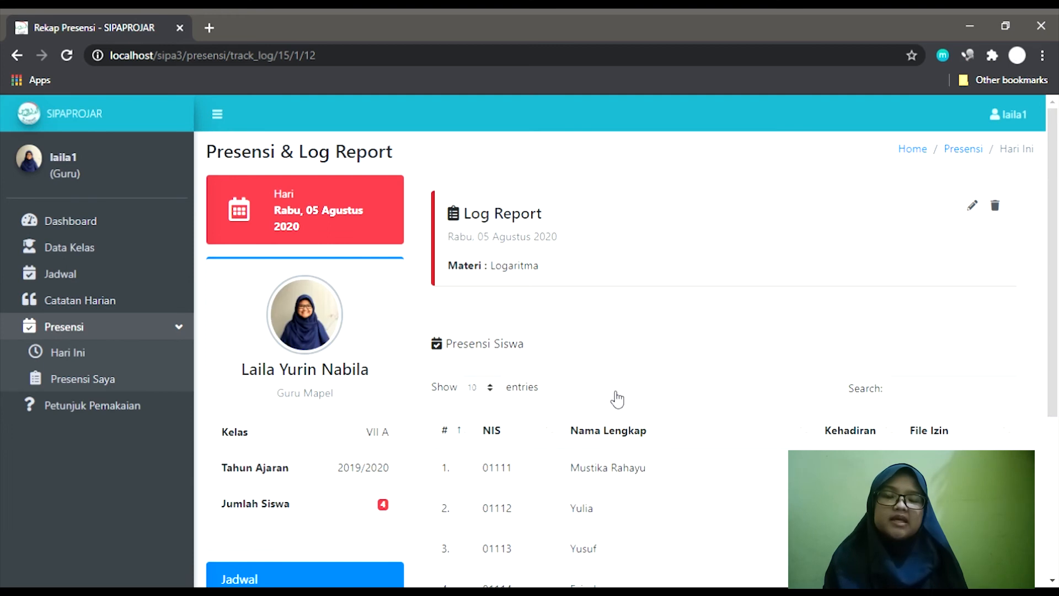
scroll(616, 399, "down", 2)
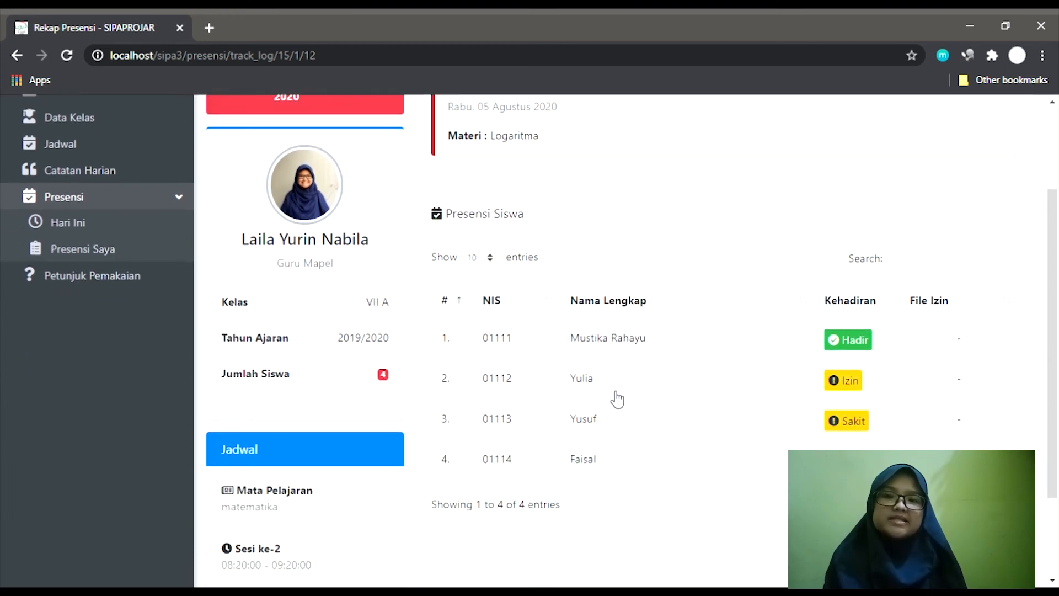
scroll(617, 399, "down", 2)
scroll(617, 398, "down", 1)
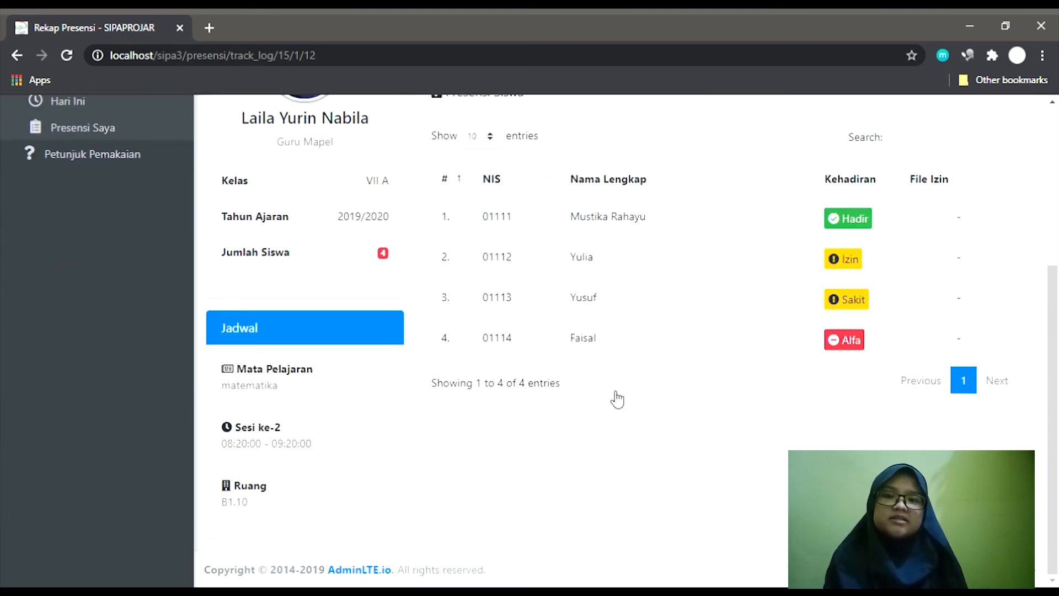
scroll(617, 398, "up", 3)
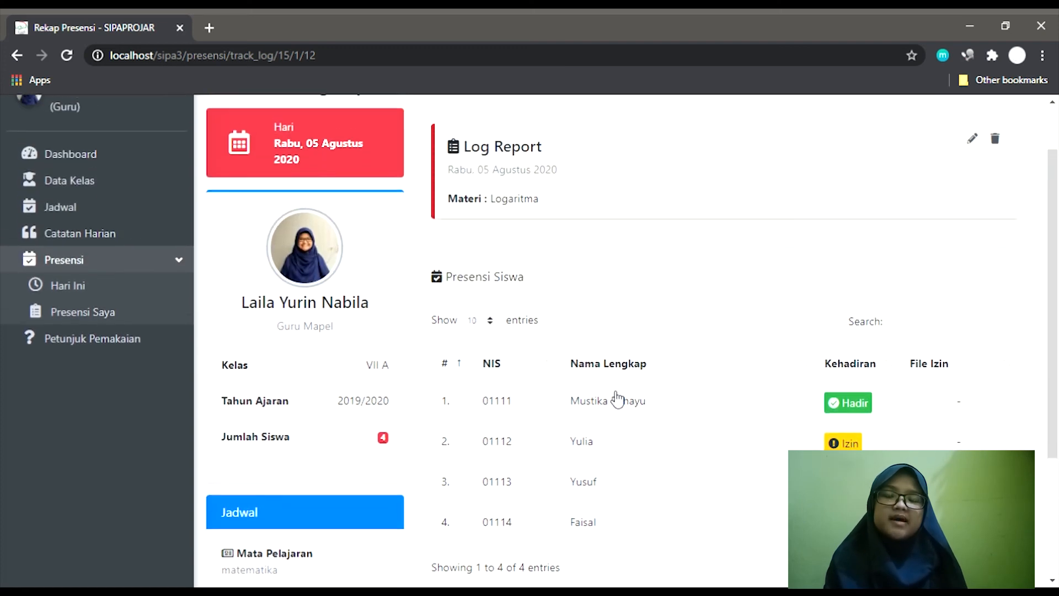
scroll(617, 398, "up", 1)
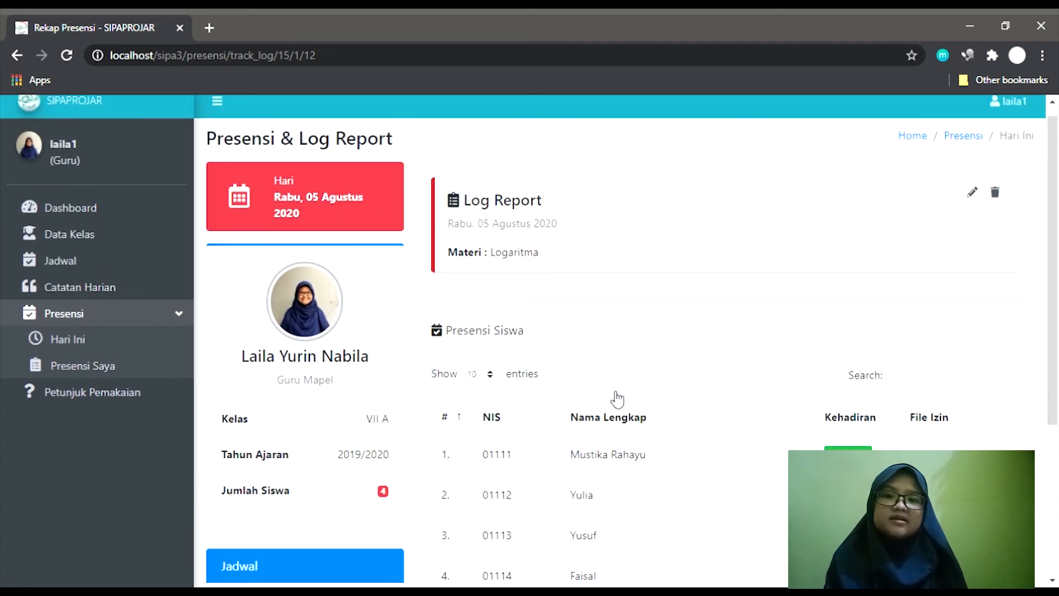
scroll(710, 374, "down", 2)
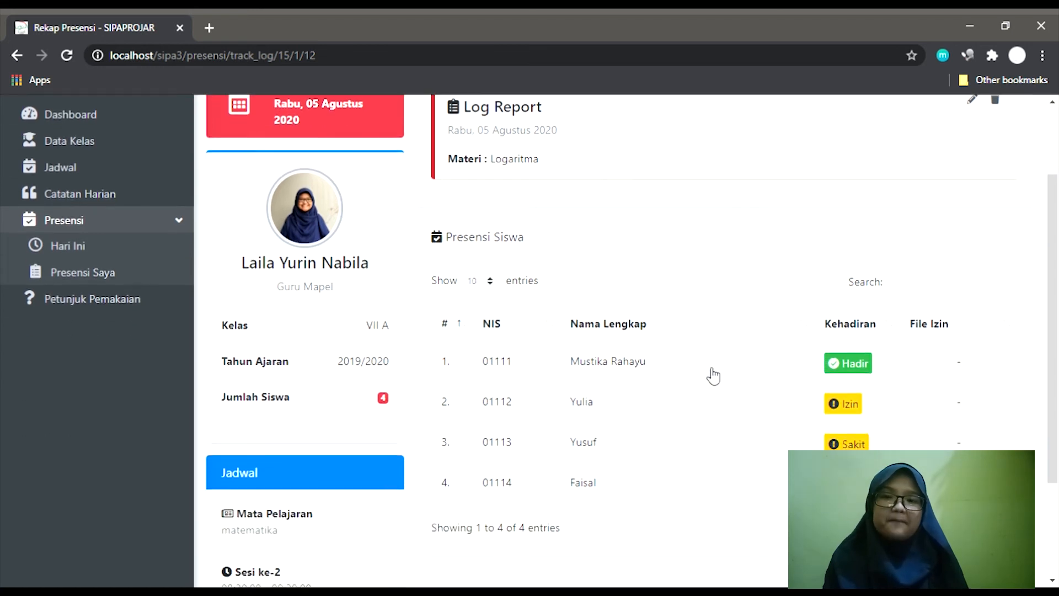
scroll(713, 375, "down", 2)
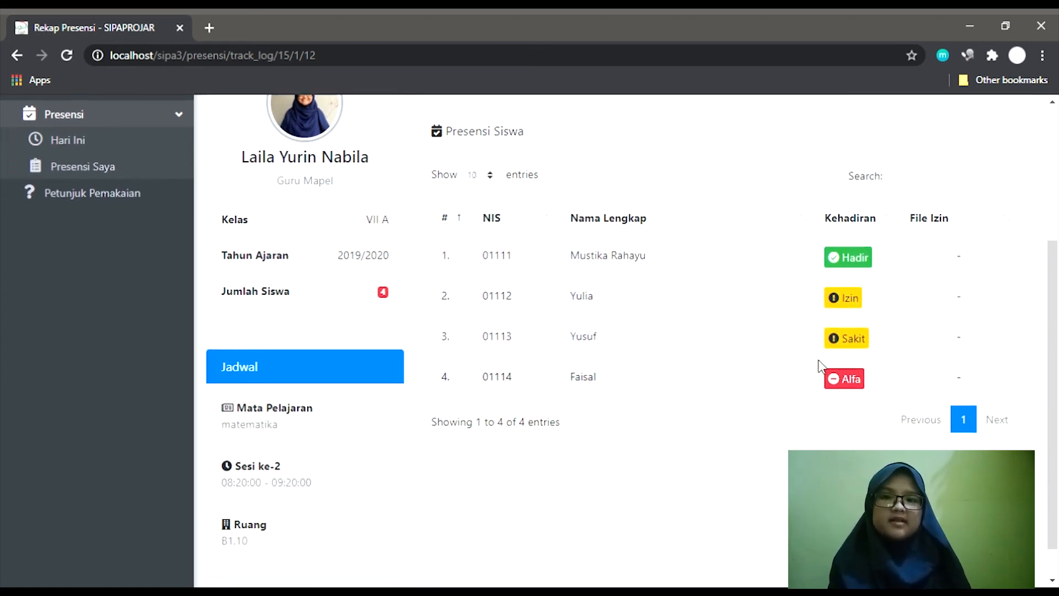
left_click(844, 378)
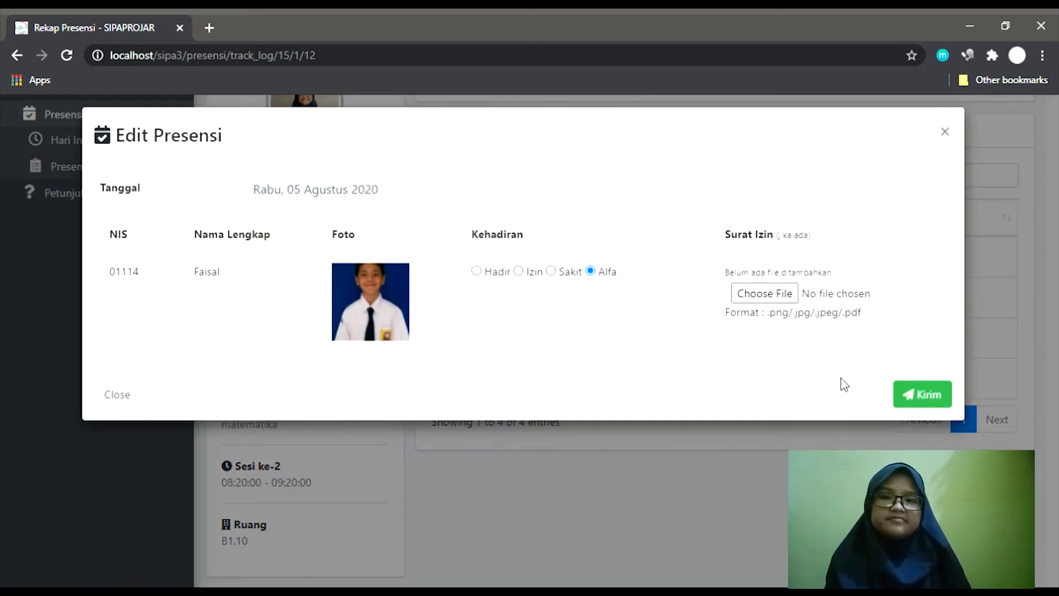
left_click(837, 436)
left_click(860, 348)
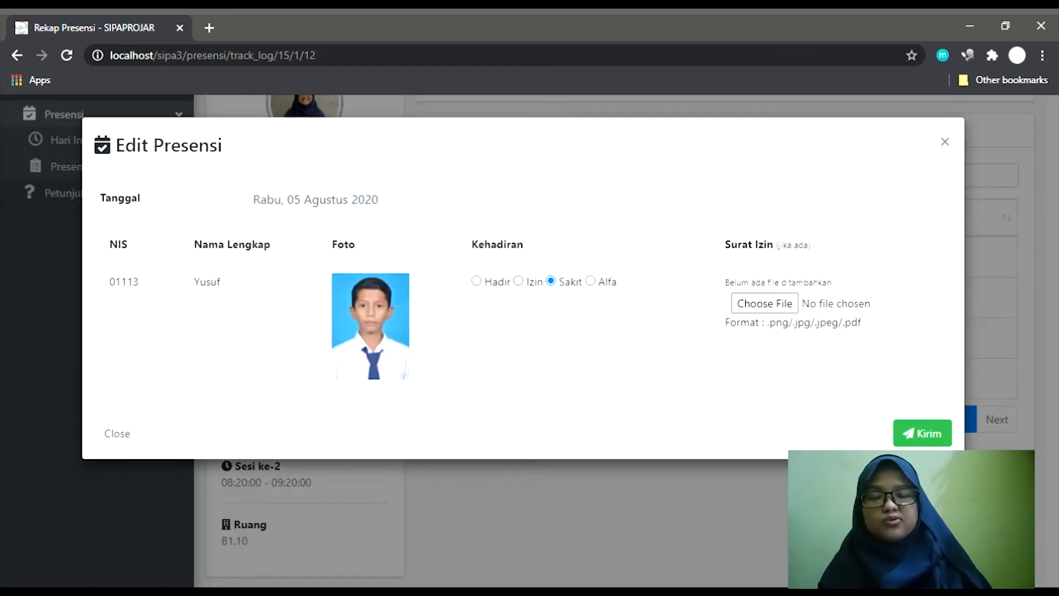
left_click(844, 480)
scroll(844, 480, "up", 1)
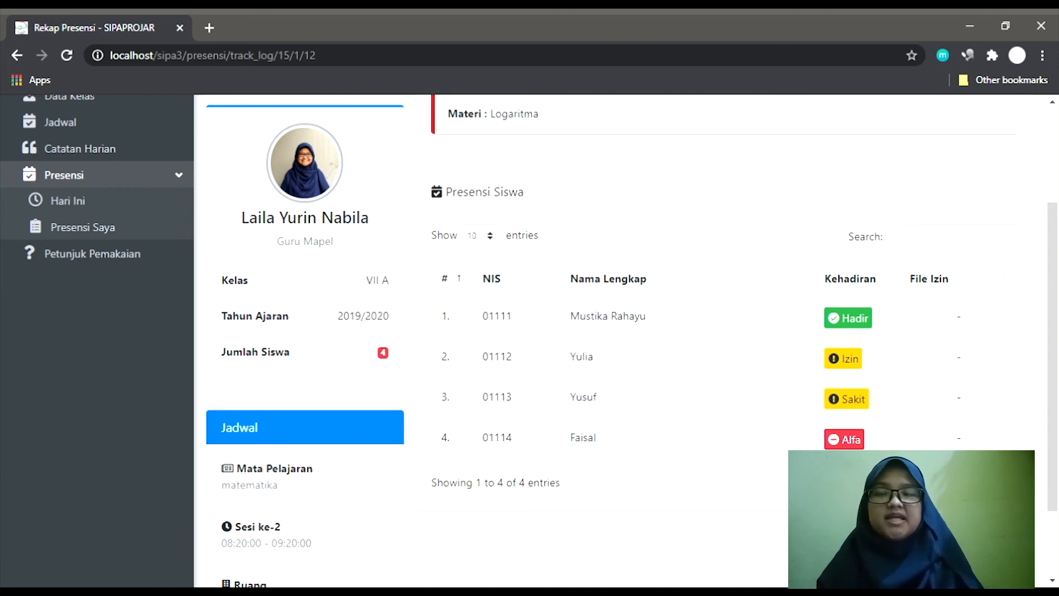
scroll(805, 284, "up", 1)
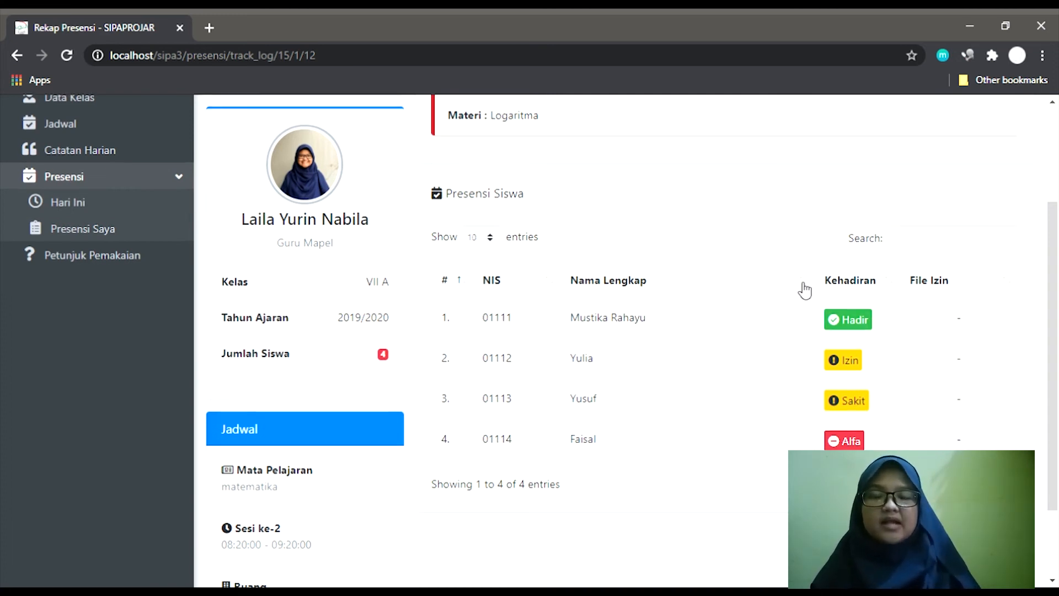
scroll(804, 288, "up", 2)
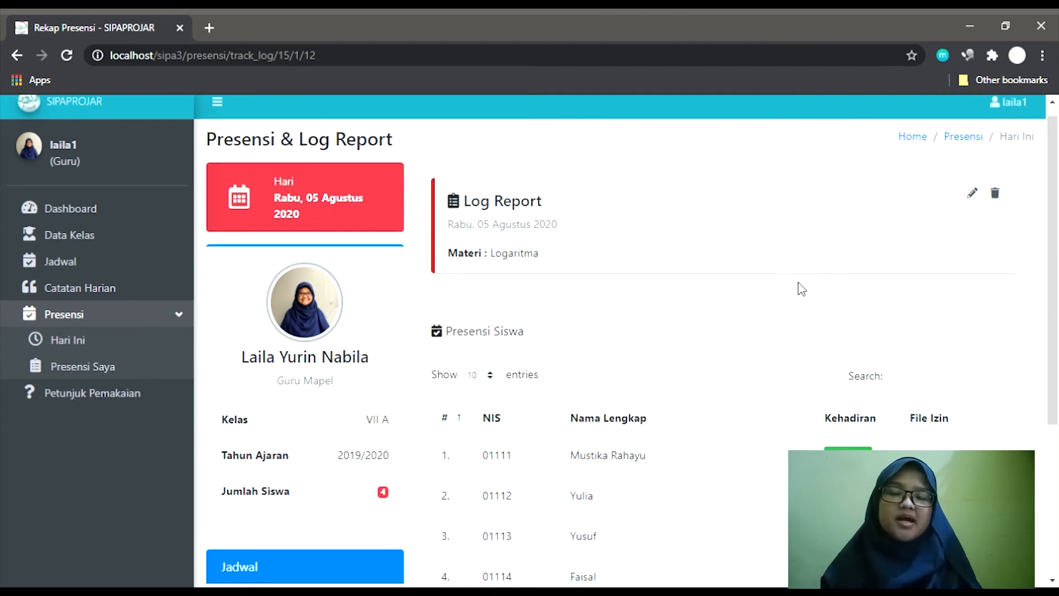
scroll(801, 288, "down", 1)
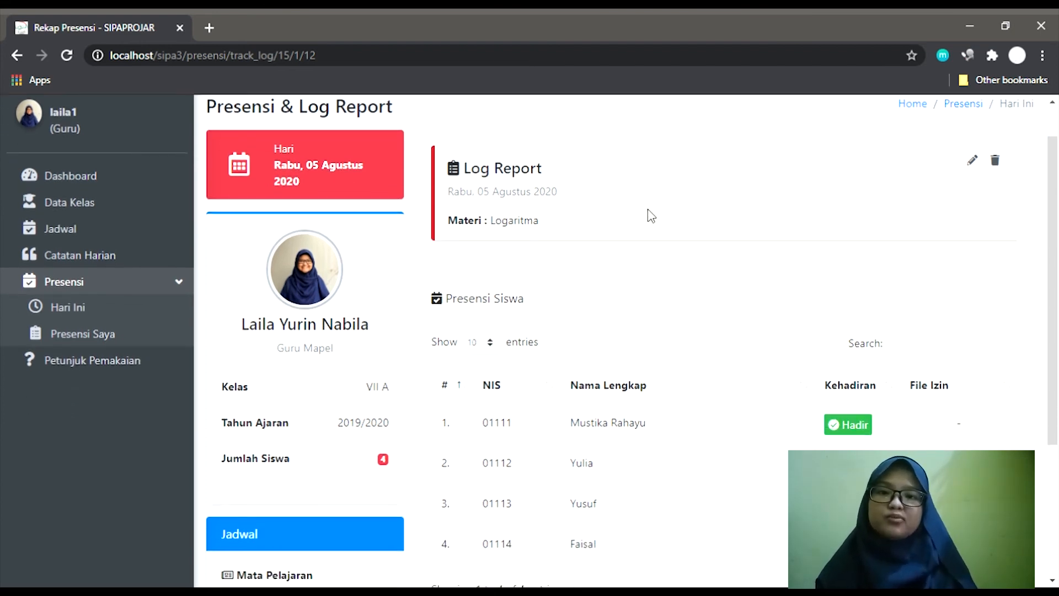
scroll(651, 216, "up", 1)
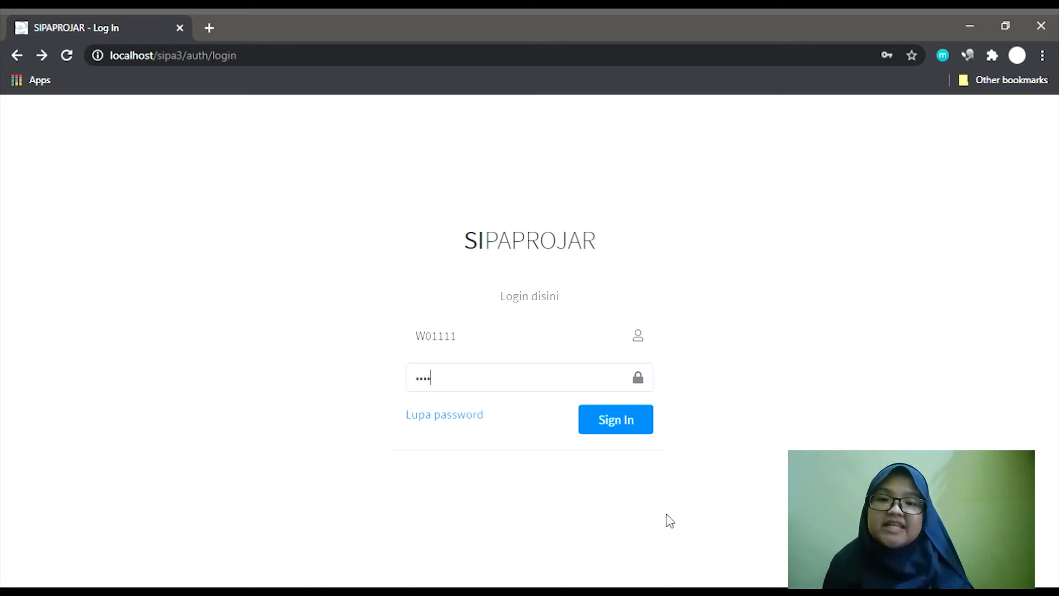
Sign in to the parent account and view today's VII A matematika attendance.
left_click(626, 422)
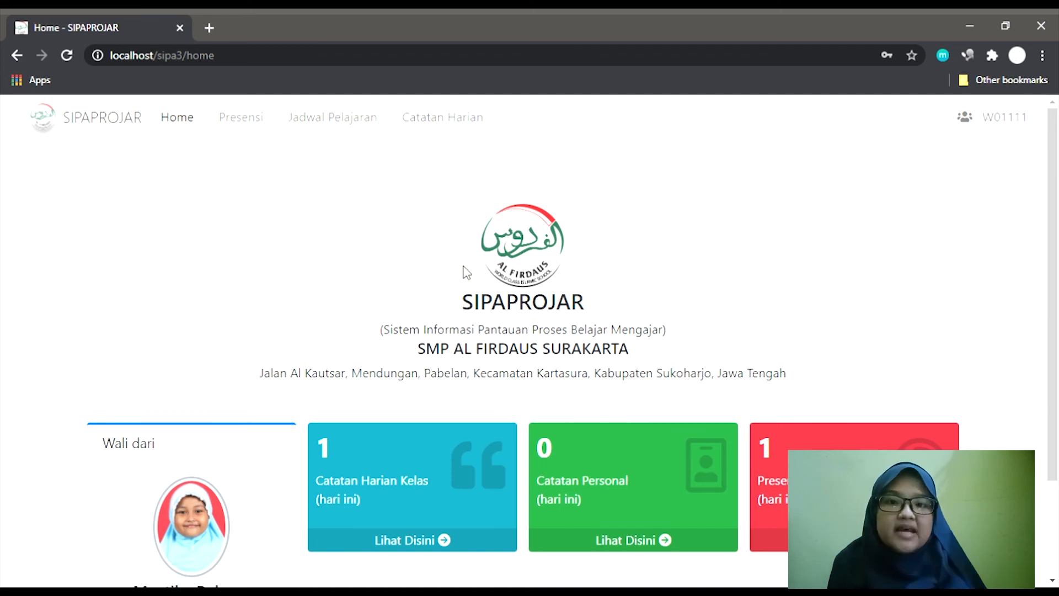
left_click(249, 121)
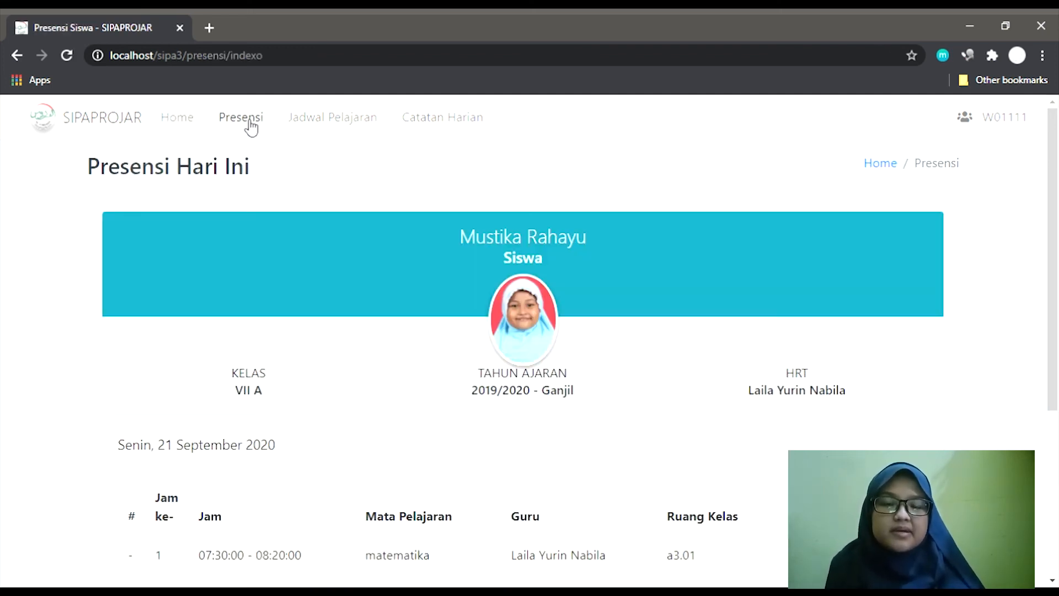
Highlight the first lesson's subject, teacher and room in today's attendance.
scroll(452, 207, "down", 2)
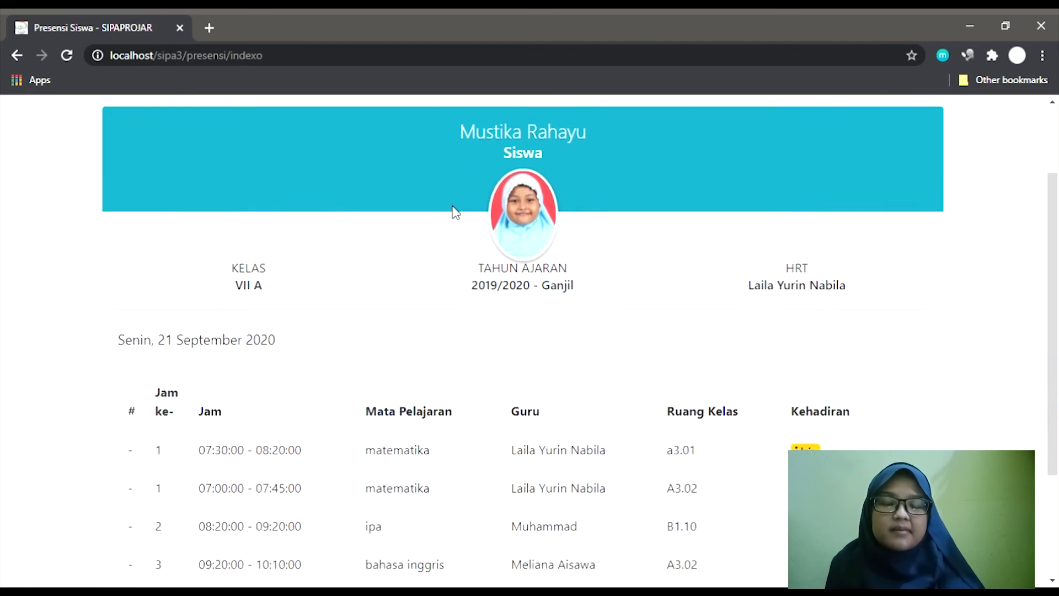
left_click_drag(382, 449, 710, 437)
scroll(709, 437, "up", 2)
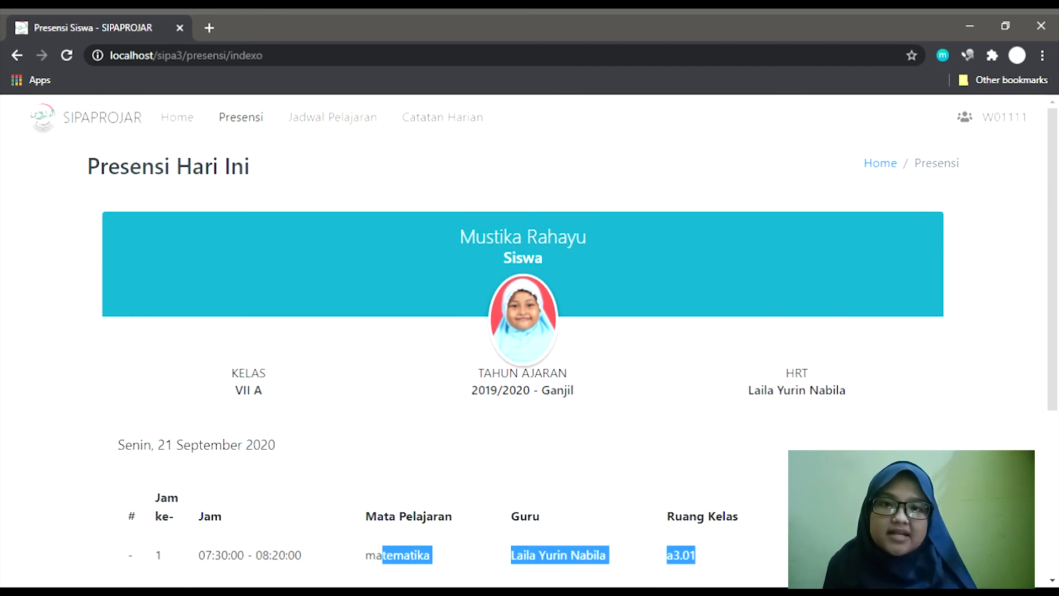
Display the VII A timetable for 2019/2020 - Ganjil, then open the class daily notes.
left_click(334, 119)
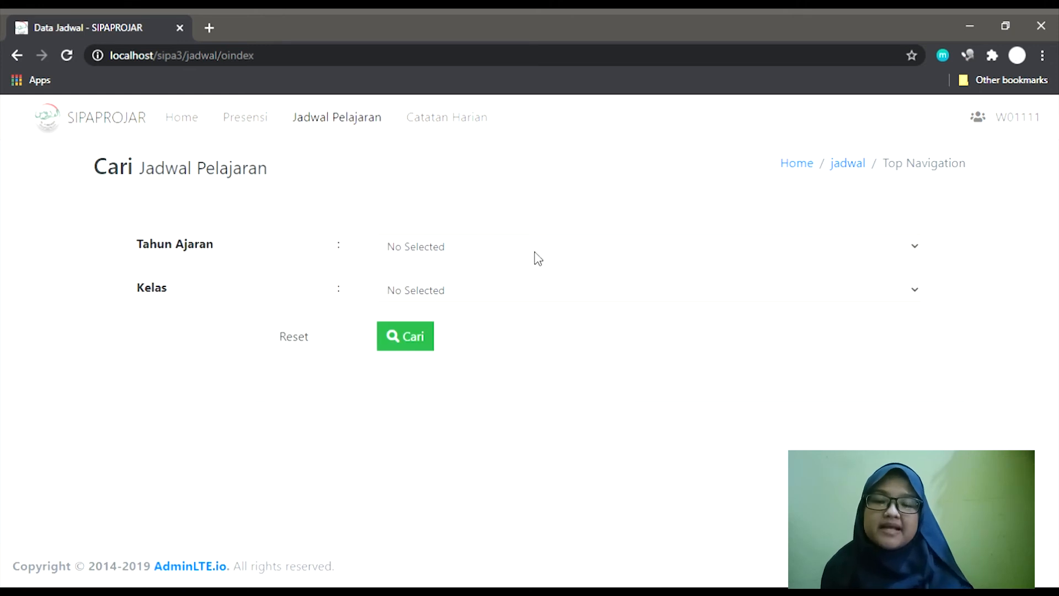
left_click(533, 258)
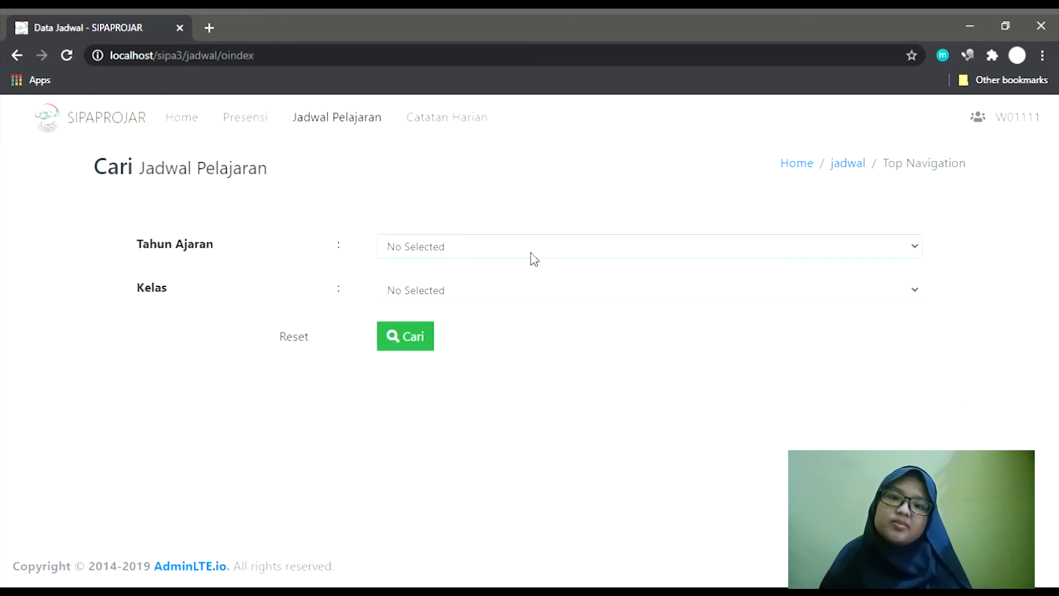
left_click(528, 279)
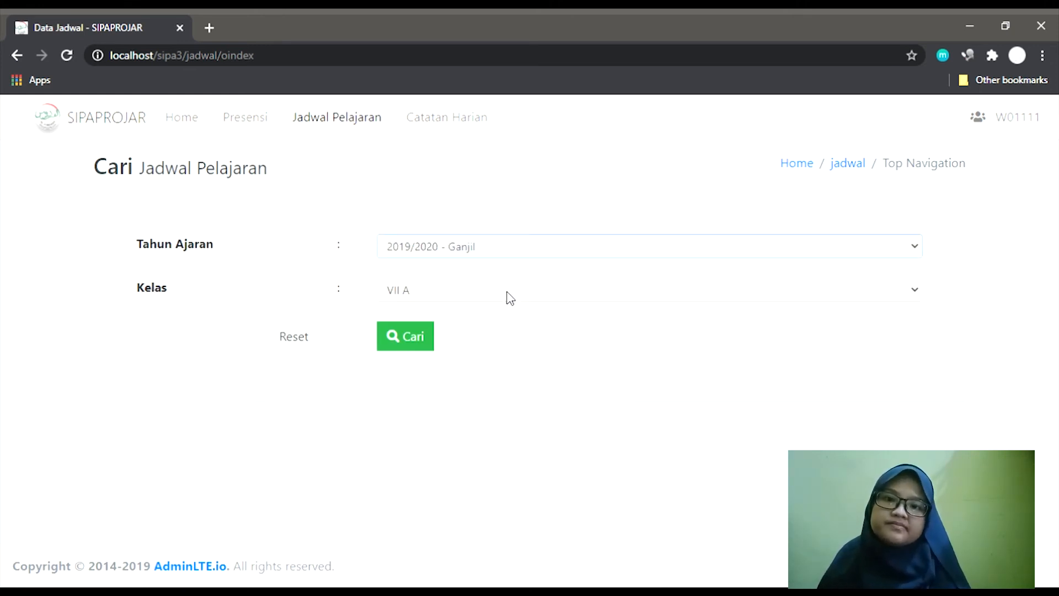
left_click(406, 352)
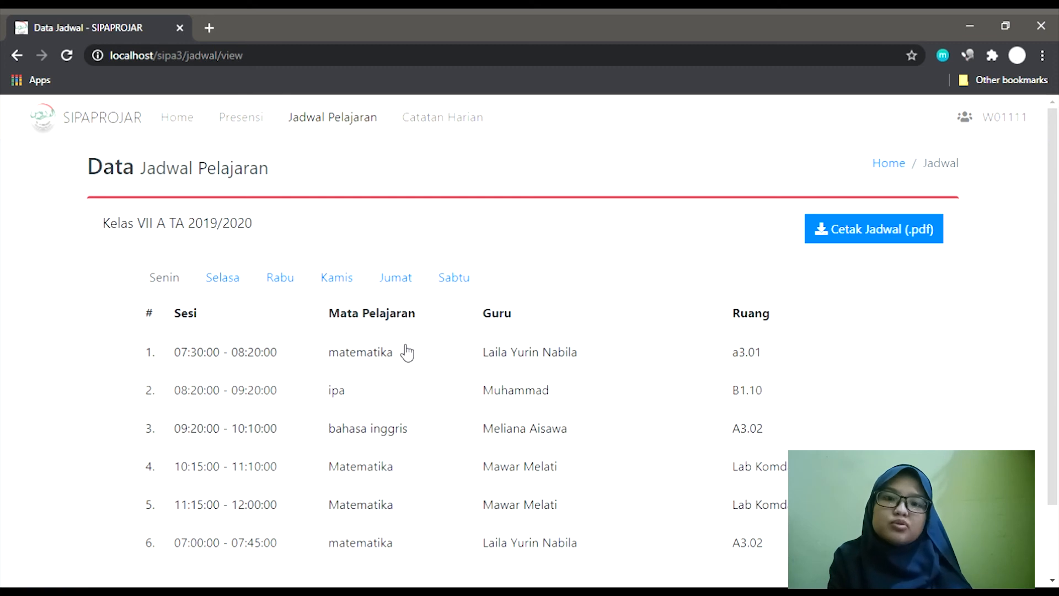
left_click(455, 129)
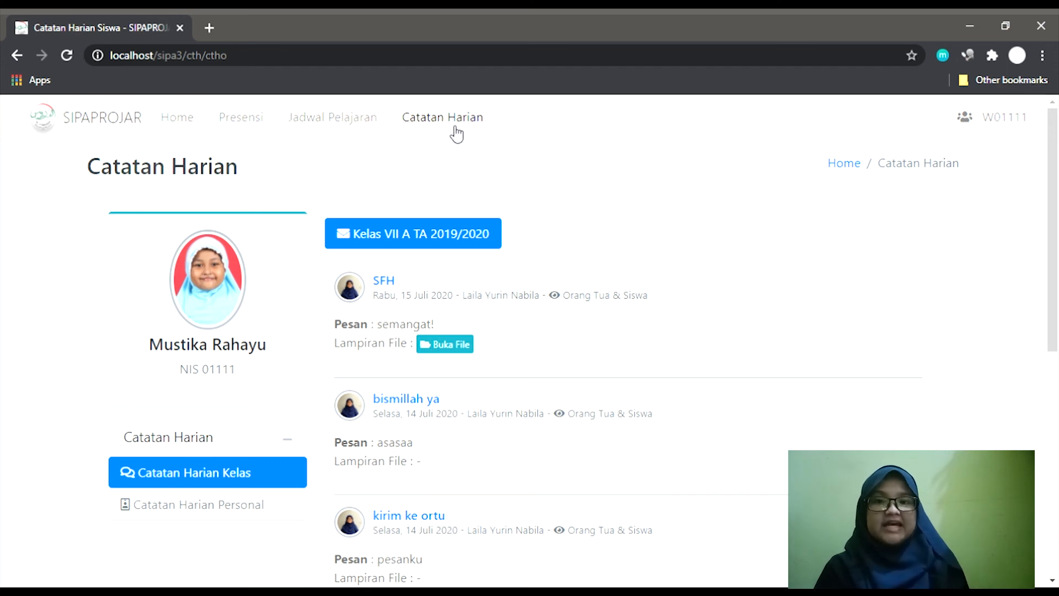
Select the author's name in the 'bismillah ya' post, then open Catatan Harian Personal.
scroll(550, 240, "down", 1)
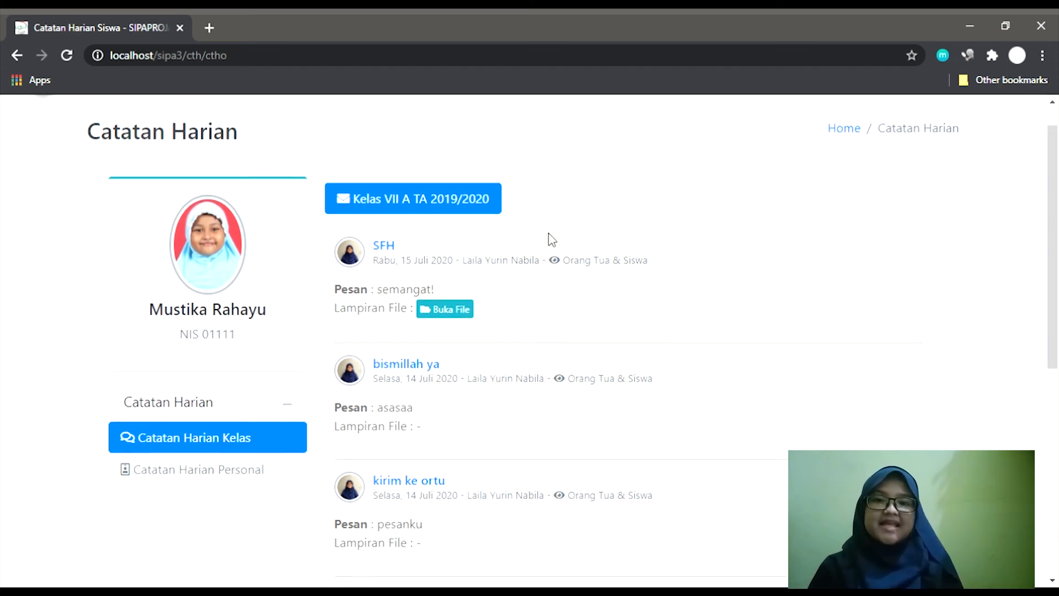
scroll(551, 239, "down", 5)
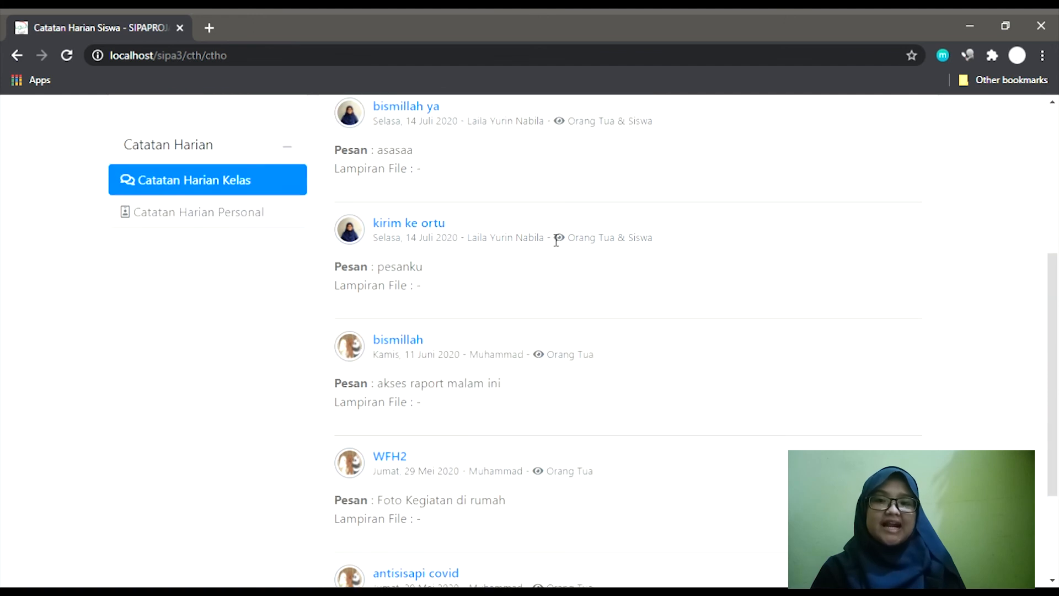
scroll(552, 238, "down", 1)
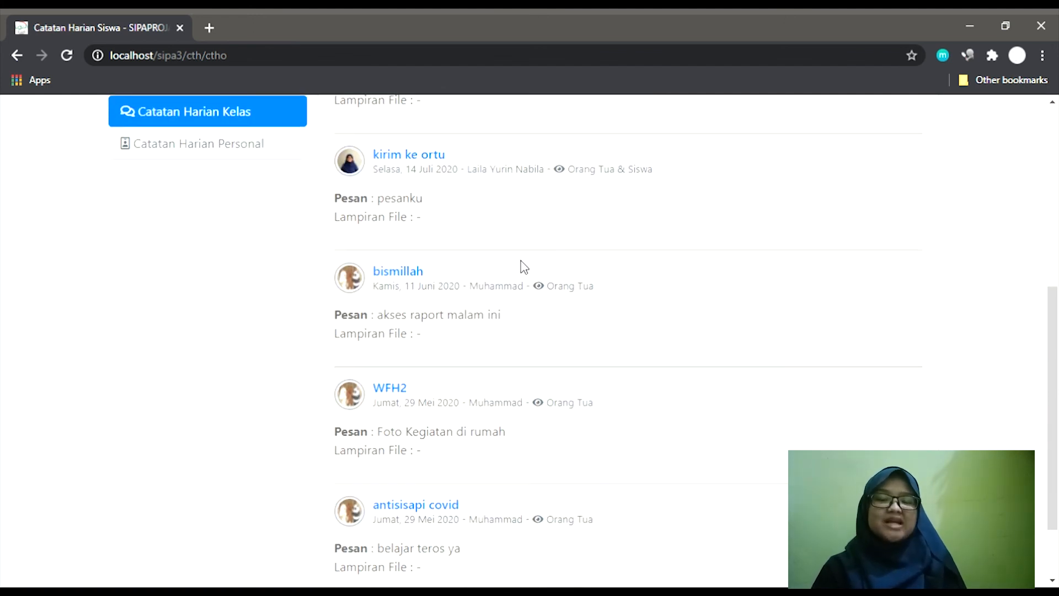
double_click(505, 287)
scroll(502, 288, "up", 5)
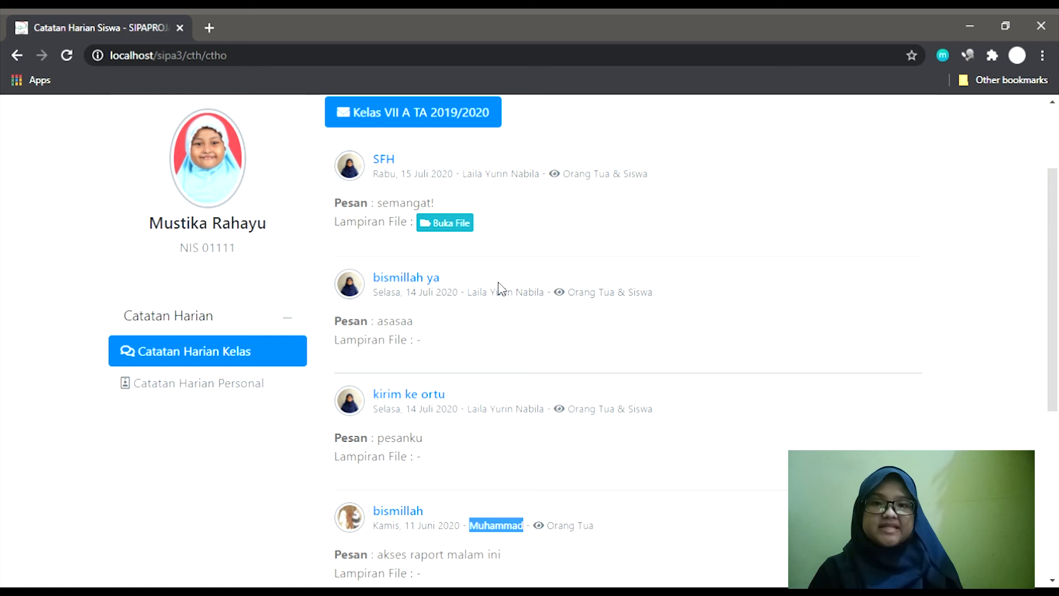
left_click(238, 388)
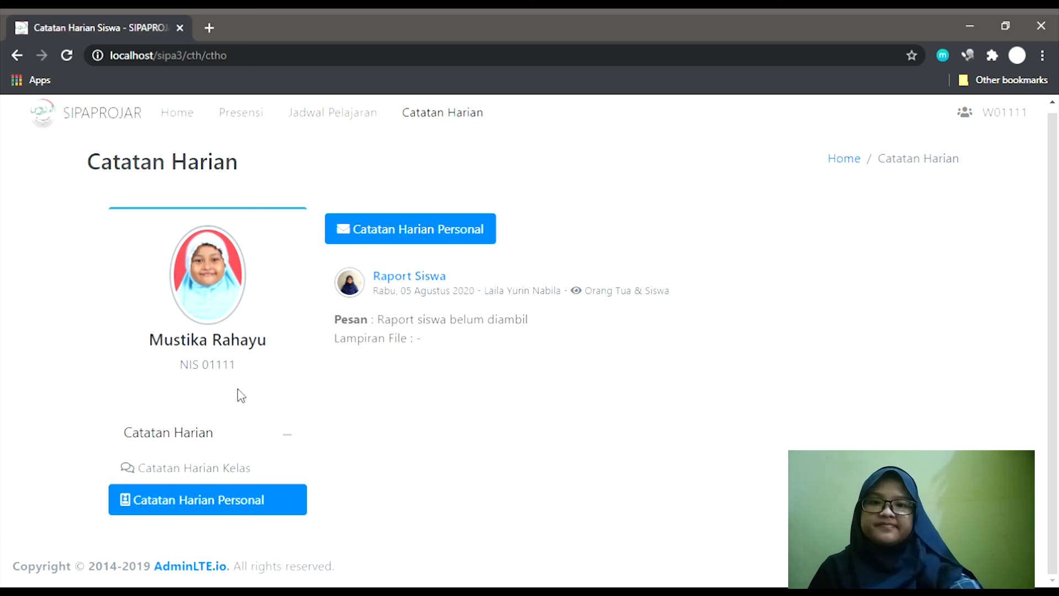
scroll(646, 259, "up", 1)
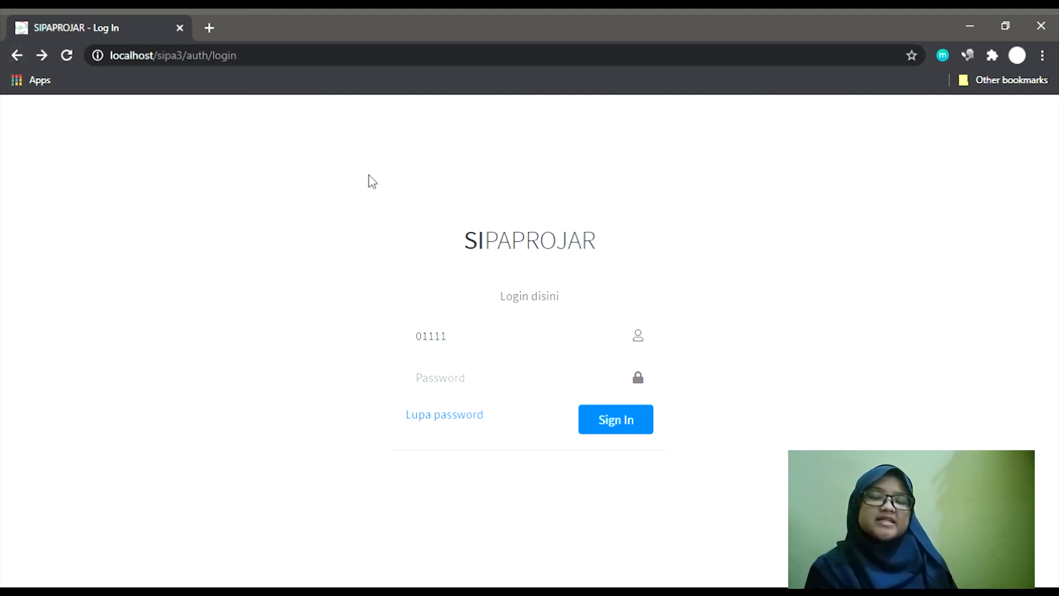
Sign in as the student by entering the account password on the login page.
left_click(480, 346)
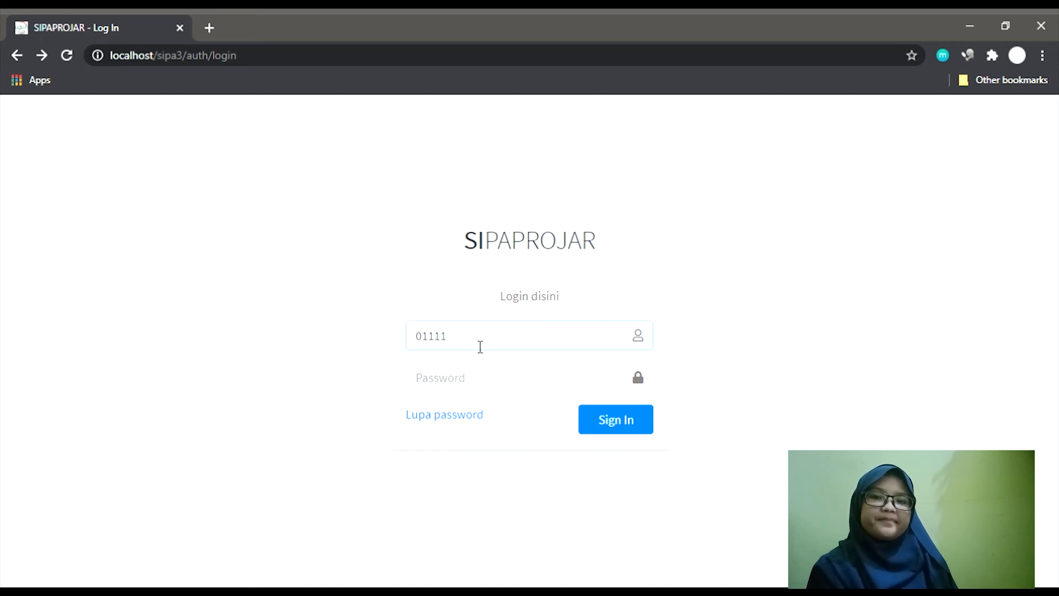
key("Tab")
type("1111")
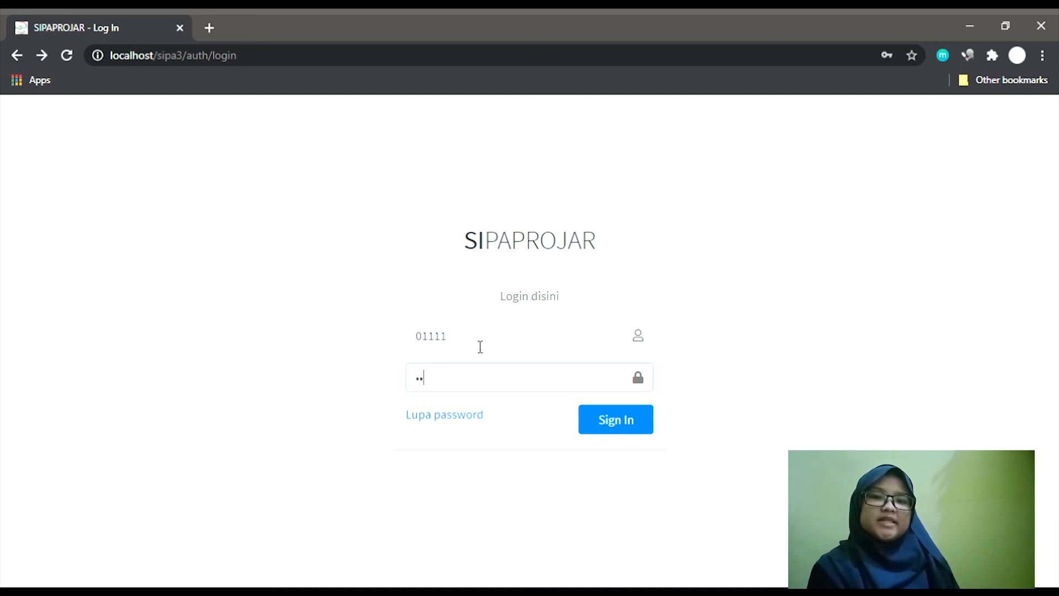
key("Return")
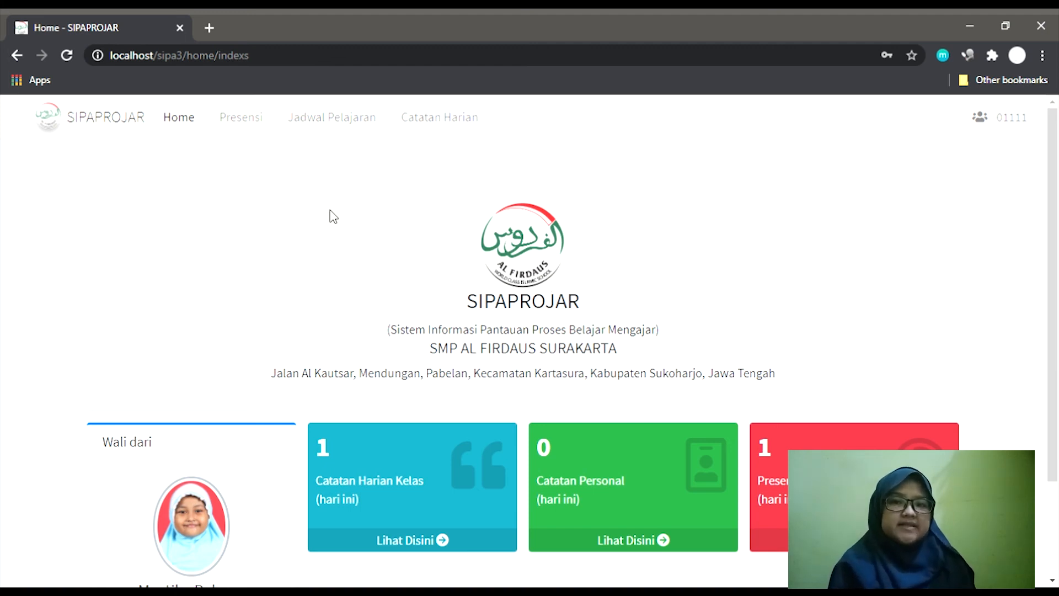
Browse the class daily notes, return Home, then reopen Catatan Harian.
left_click(428, 132)
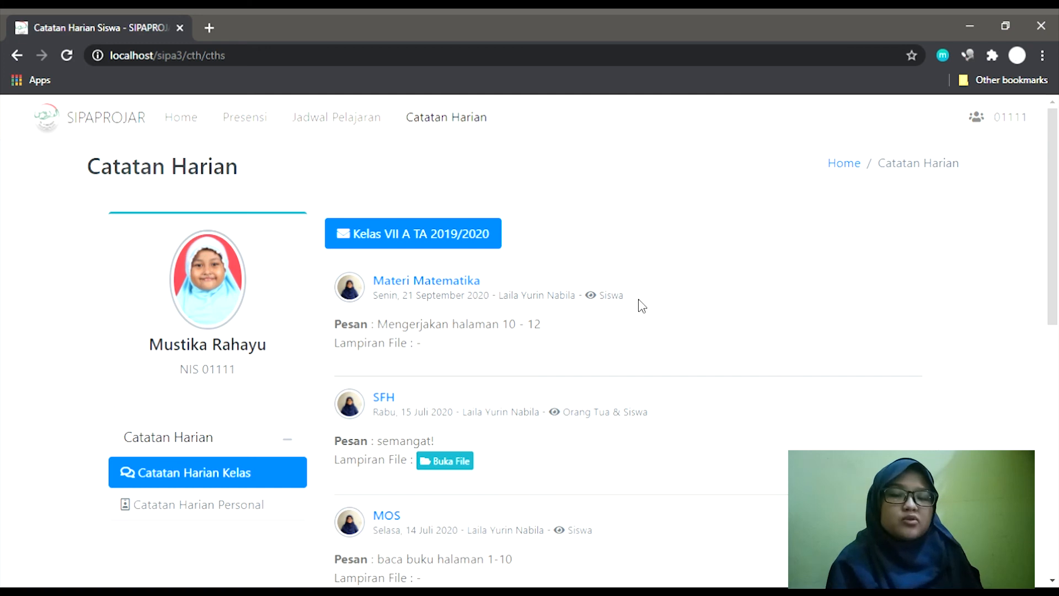
scroll(641, 306, "down", 2)
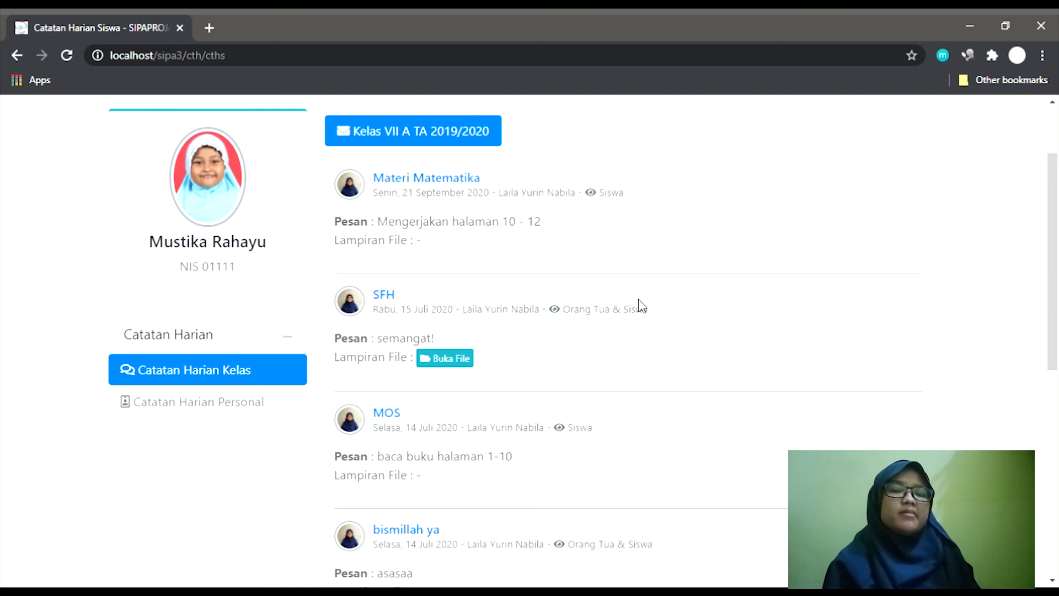
scroll(640, 305, "up", 2)
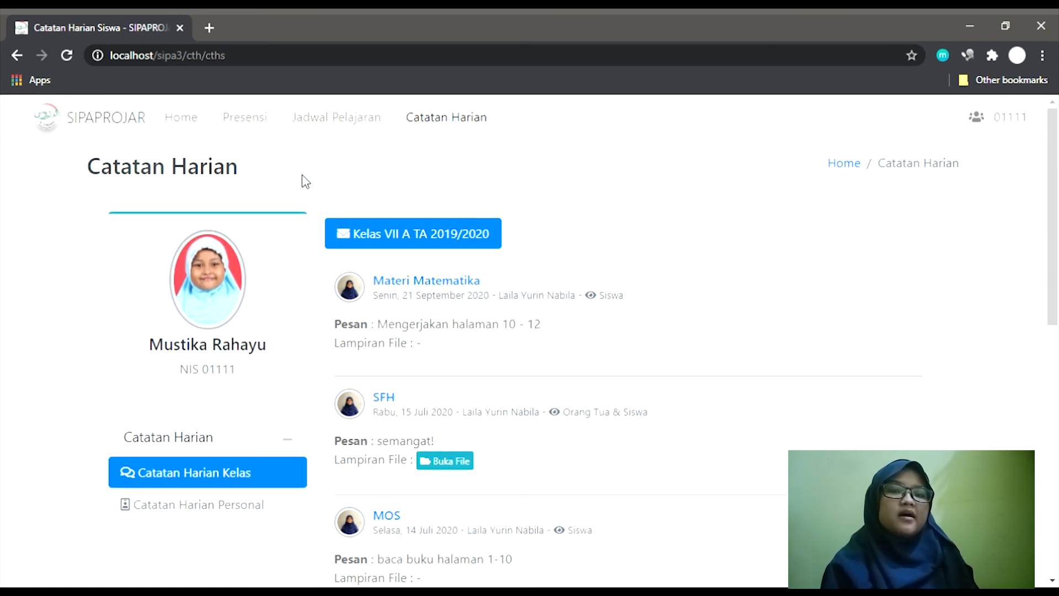
left_click(178, 123)
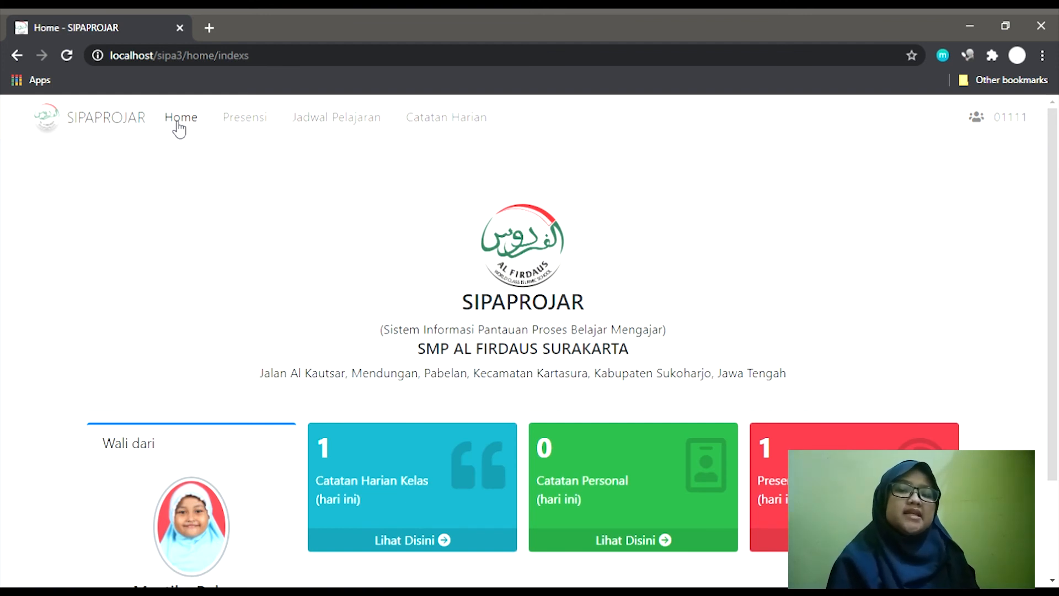
left_click(441, 126)
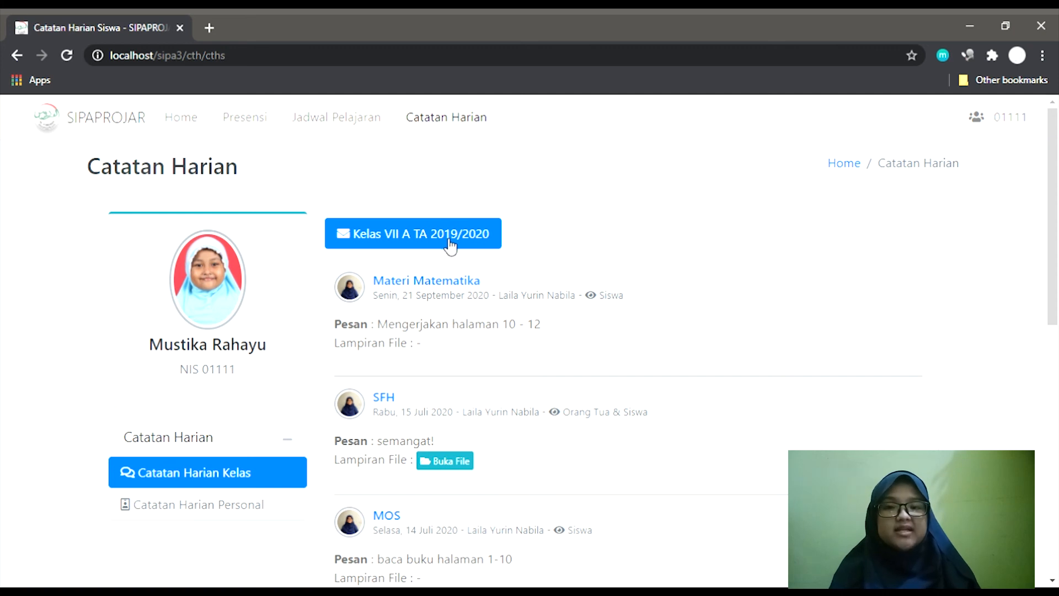
scroll(448, 244, "down", 3)
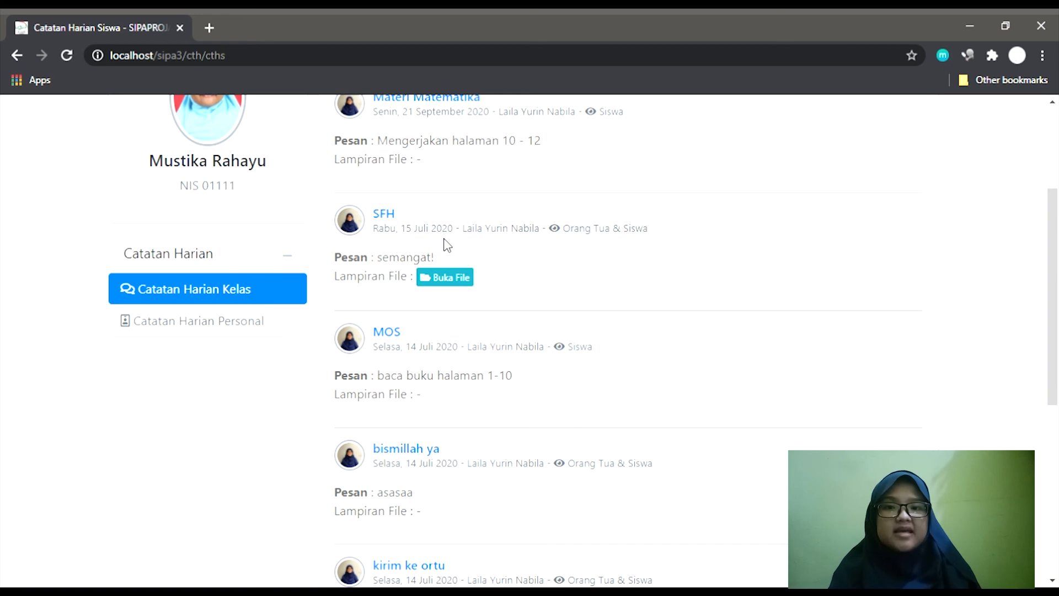
Switch between personal and class notes, ending on the personal 'Raport Siswa' note.
left_click(269, 337)
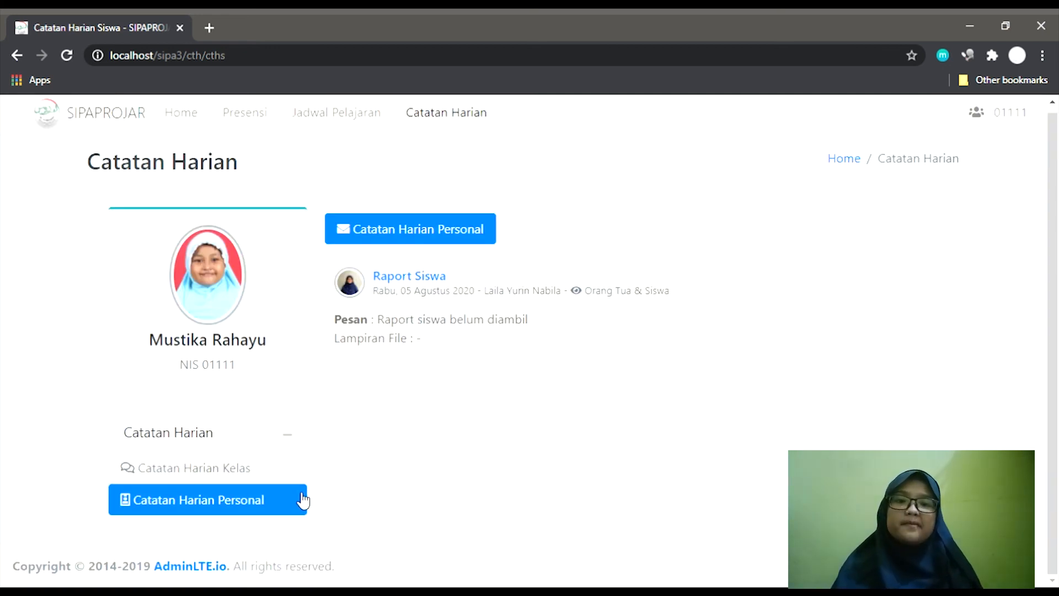
left_click(279, 474)
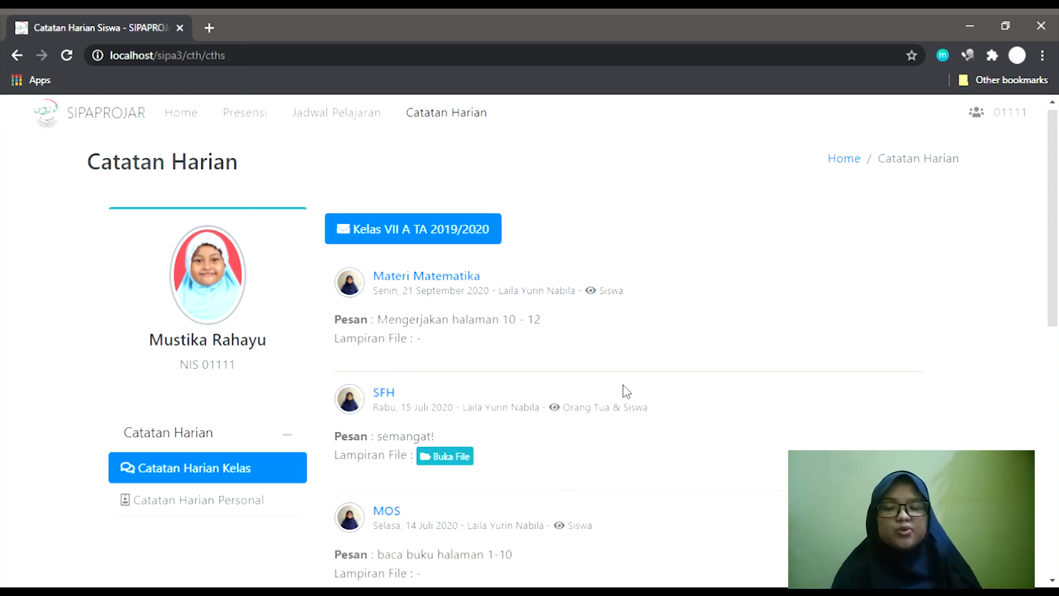
scroll(627, 393, "down", 3)
scroll(626, 393, "down", 5)
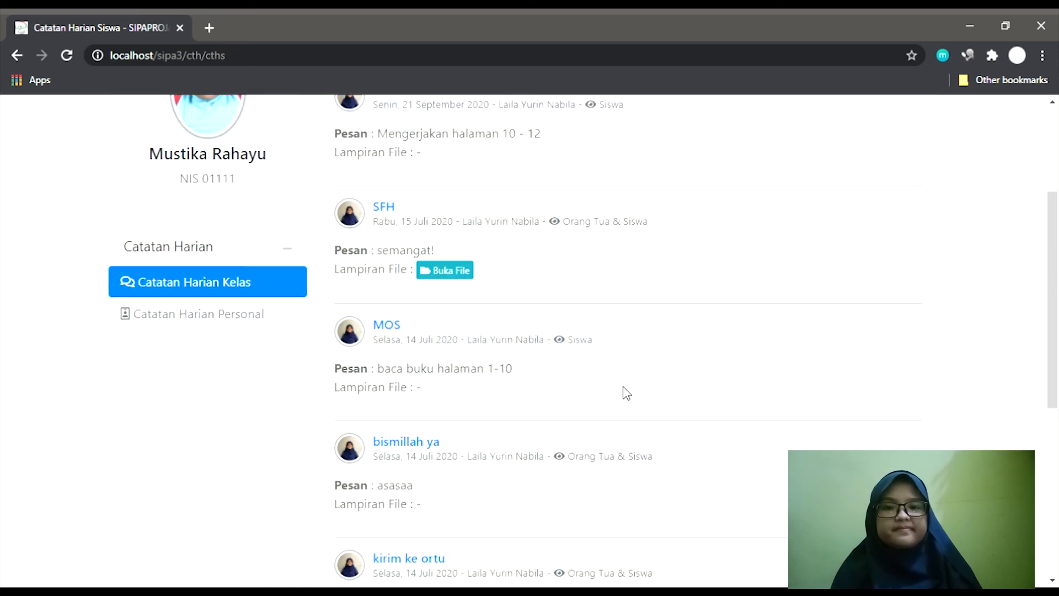
scroll(626, 393, "down", 5)
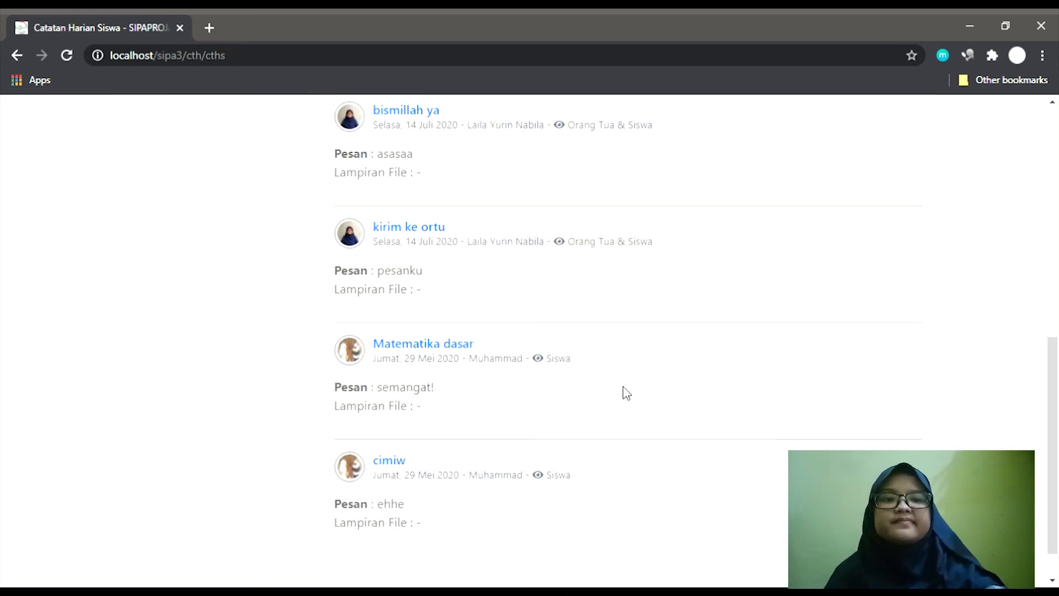
scroll(626, 393, "up", 3)
scroll(626, 393, "up", 8)
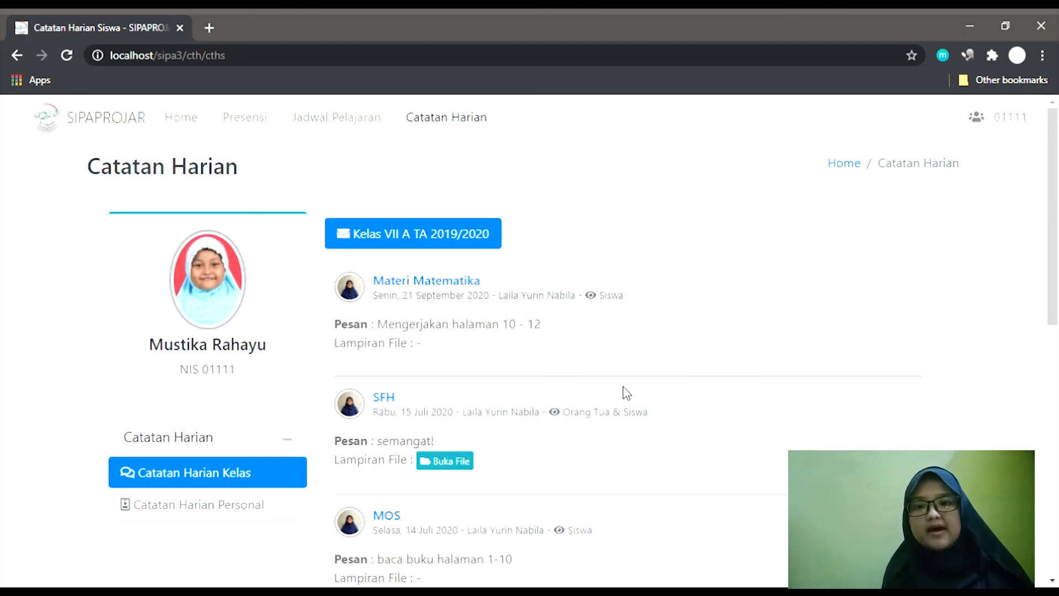
left_click(198, 506)
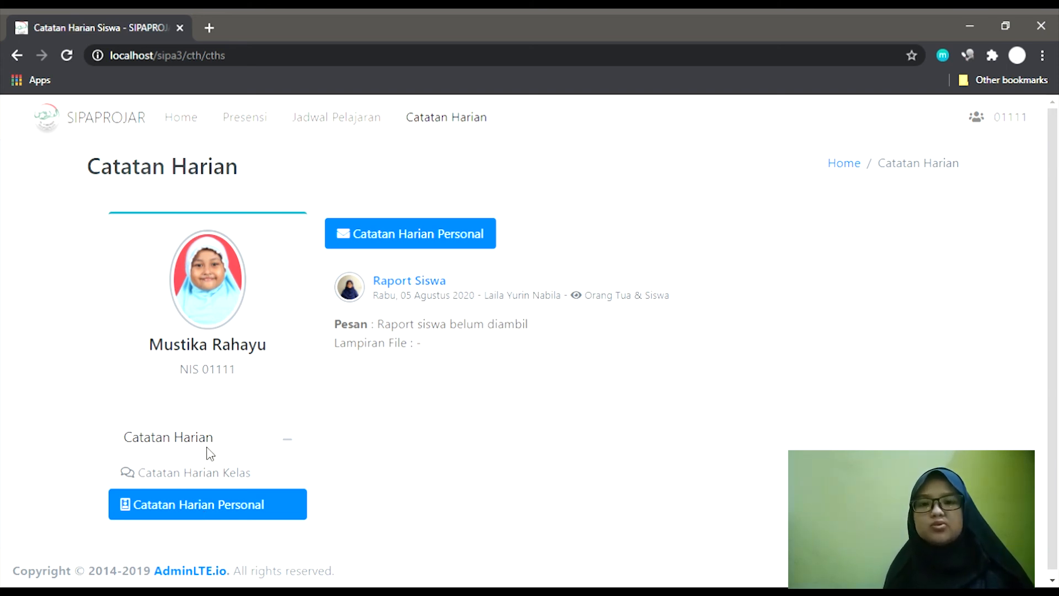
left_click(1037, 135)
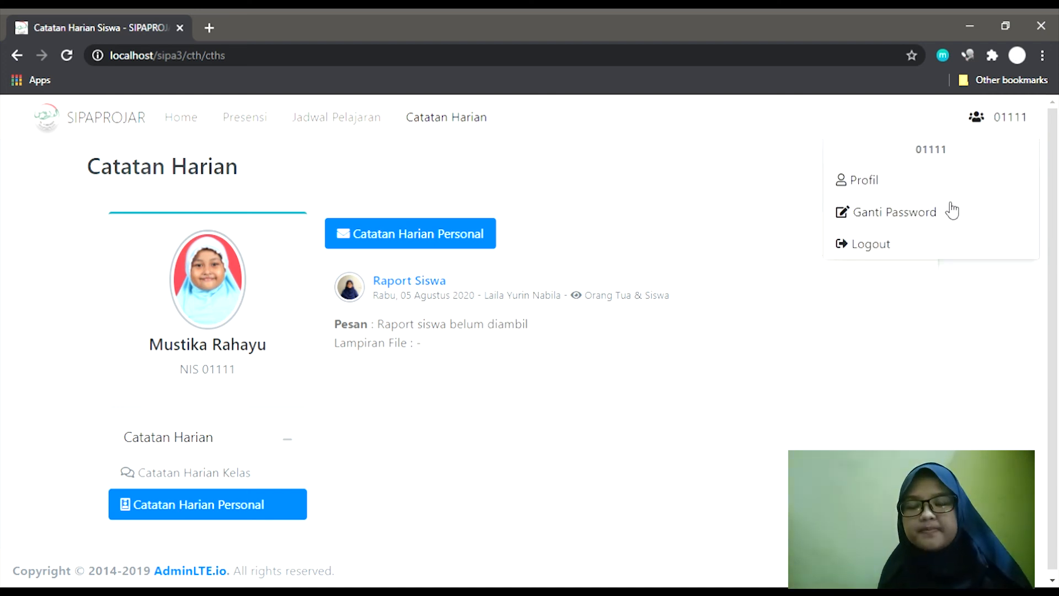
Log out of the student account and sign in with the principal's username and password.
left_click(932, 249)
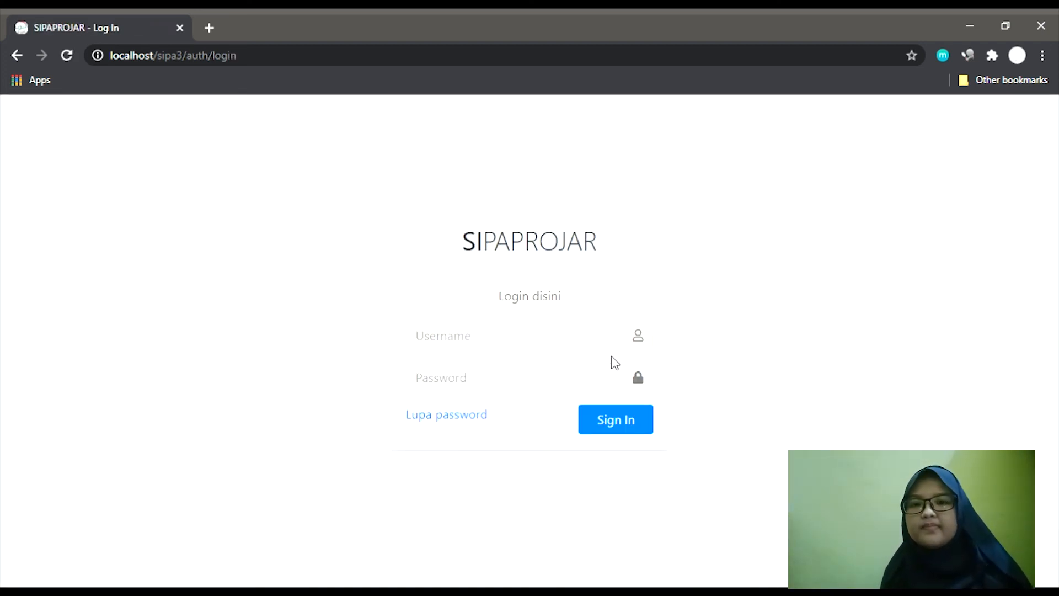
left_click(564, 346)
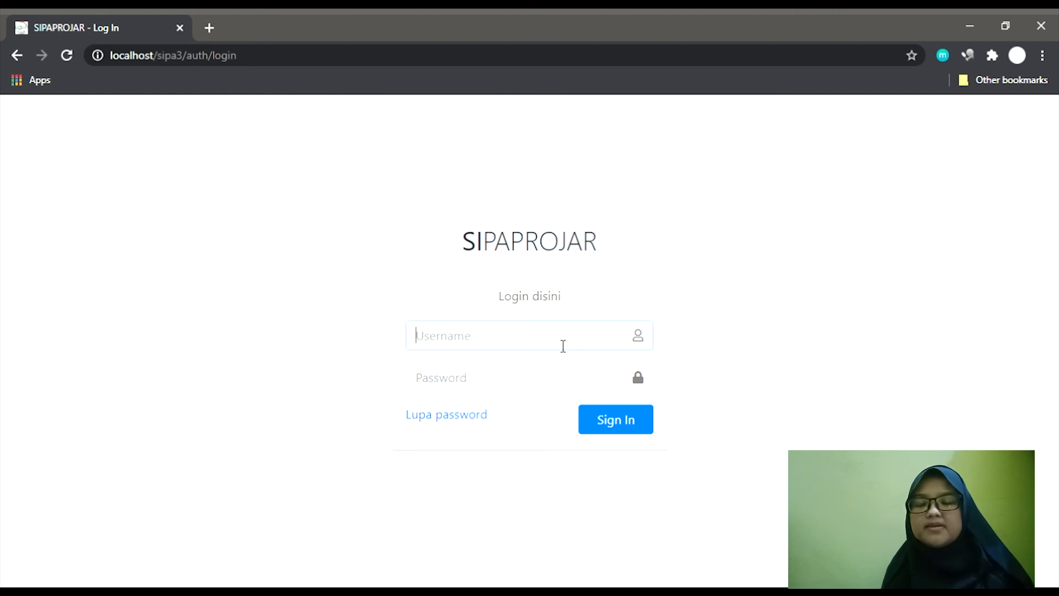
type("kepsek")
key("Tab")
type("123456")
key("Return")
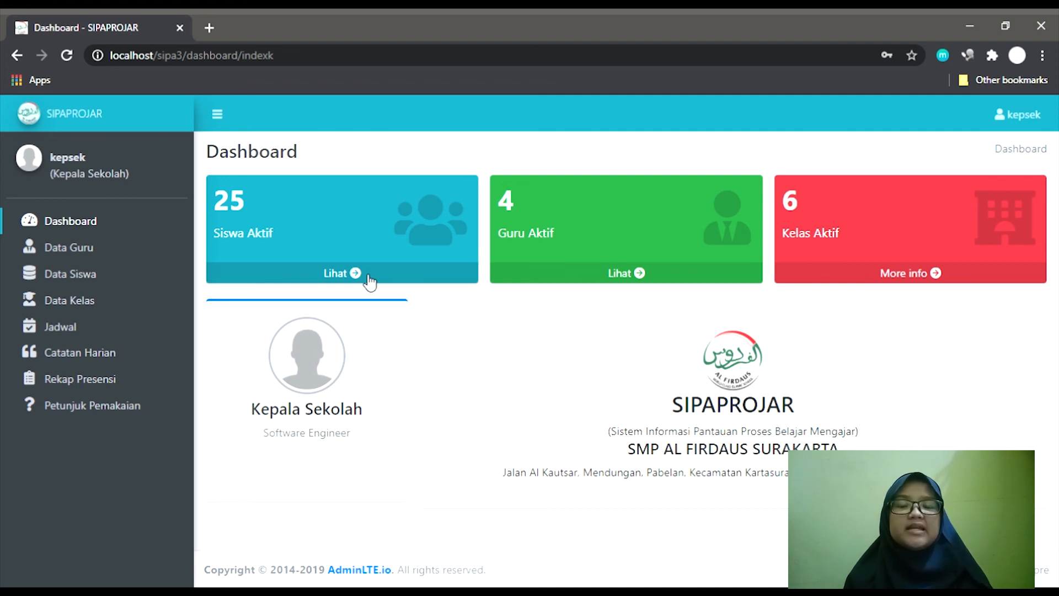
Open the list of active students from the Siswa Aktif card.
left_click(368, 275)
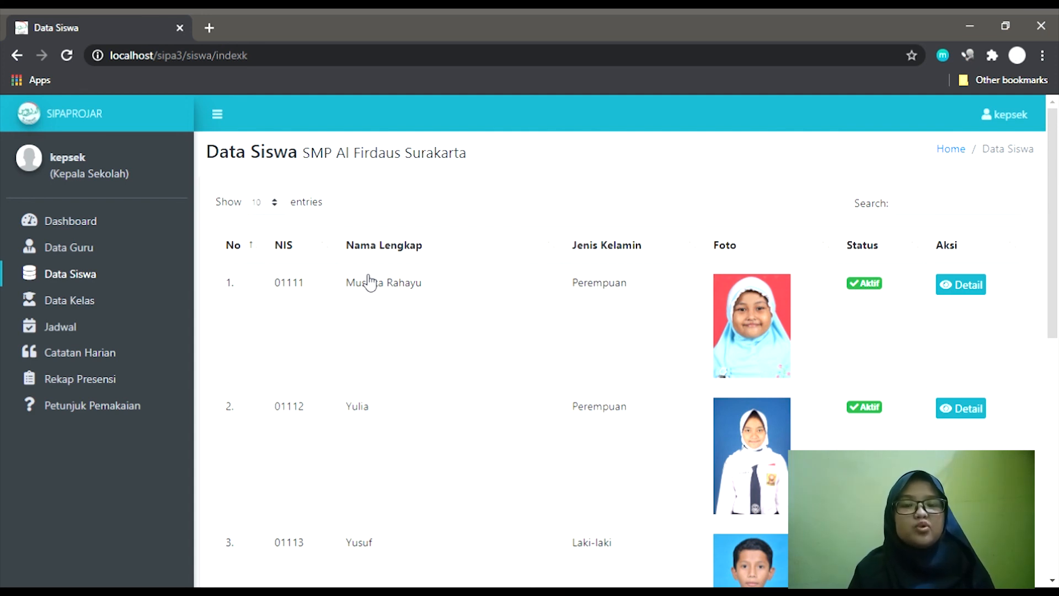
scroll(369, 283, "down", 5)
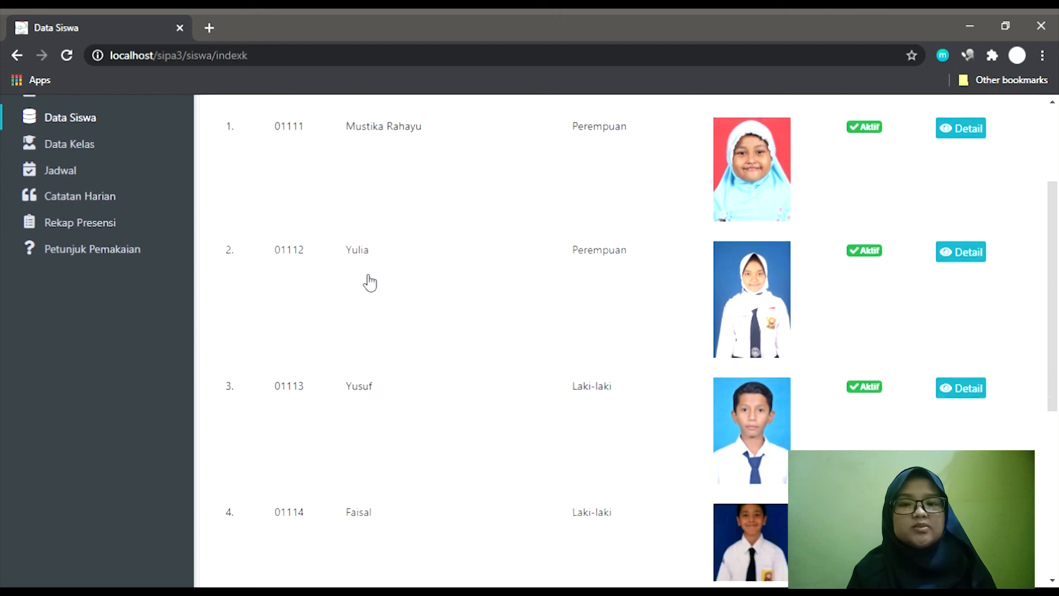
scroll(370, 283, "up", 4)
scroll(370, 283, "up", 1)
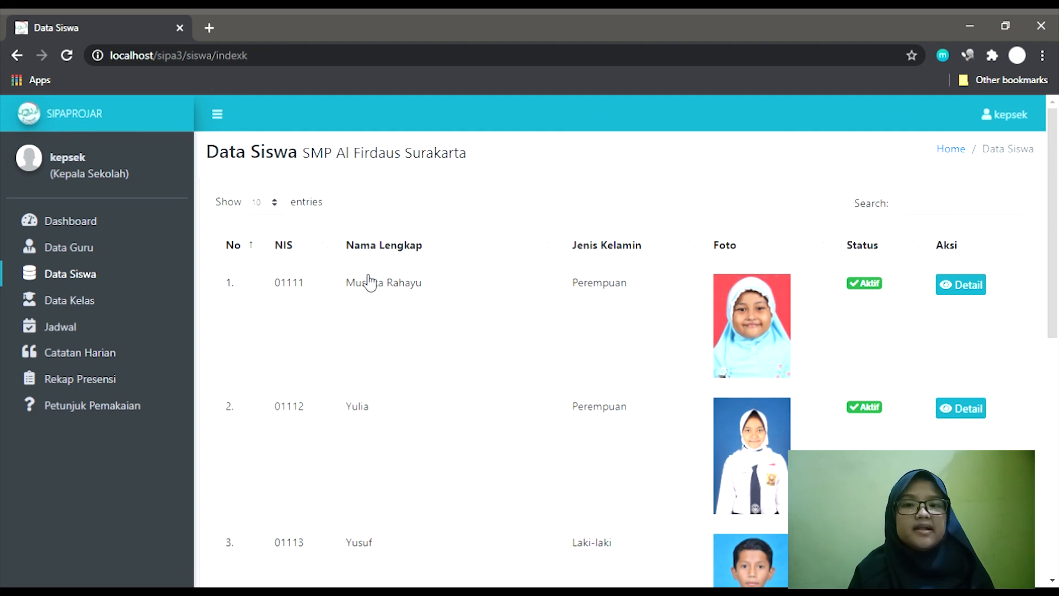
View the first student's details, Orang Tua/Wali and Riwayat Kelas, then open Data Guru.
left_click(974, 301)
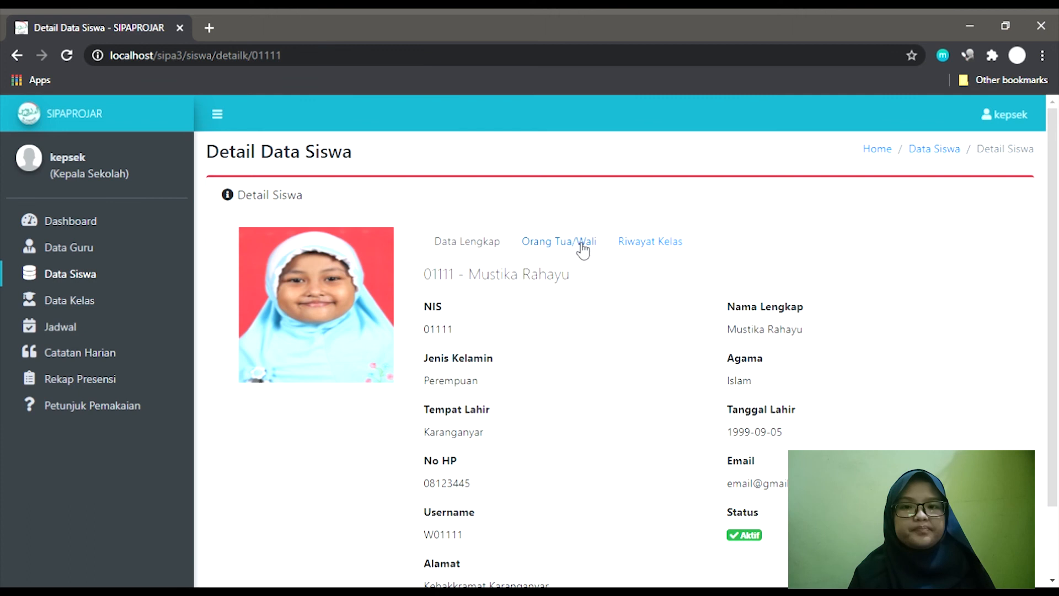
left_click(583, 250)
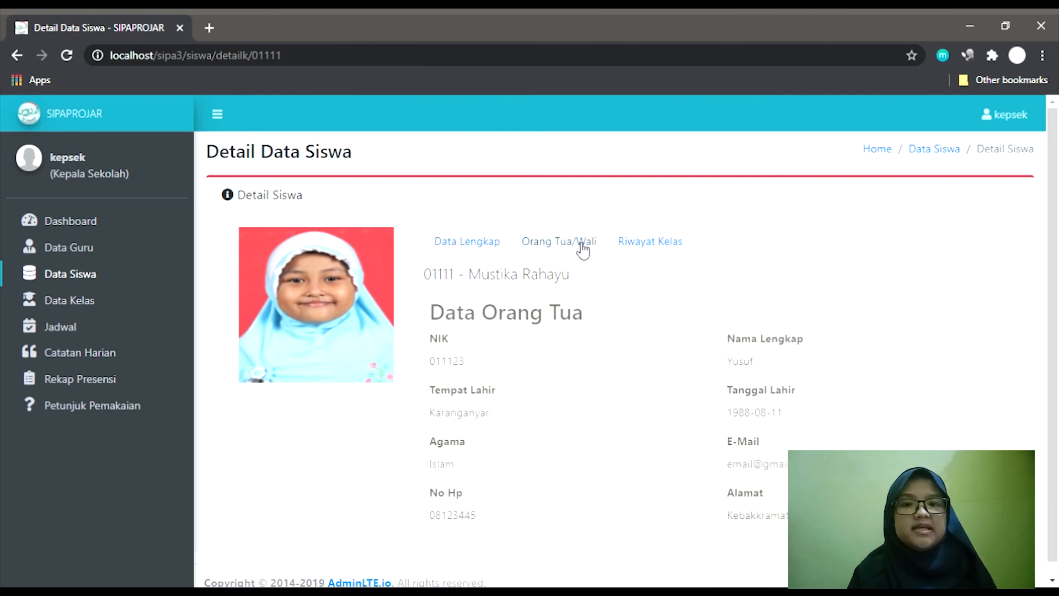
left_click(626, 254)
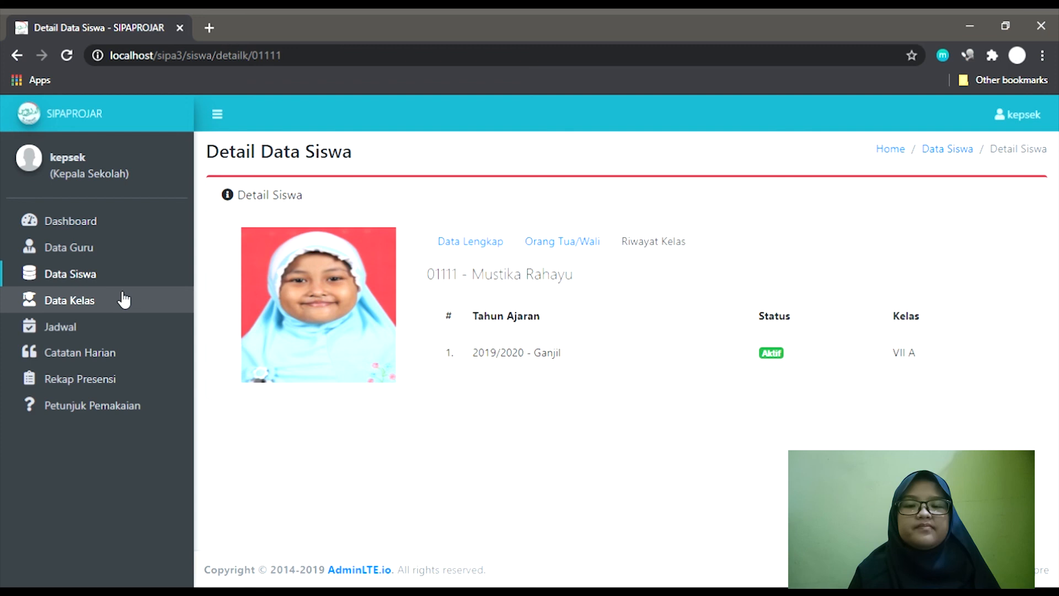
left_click(116, 257)
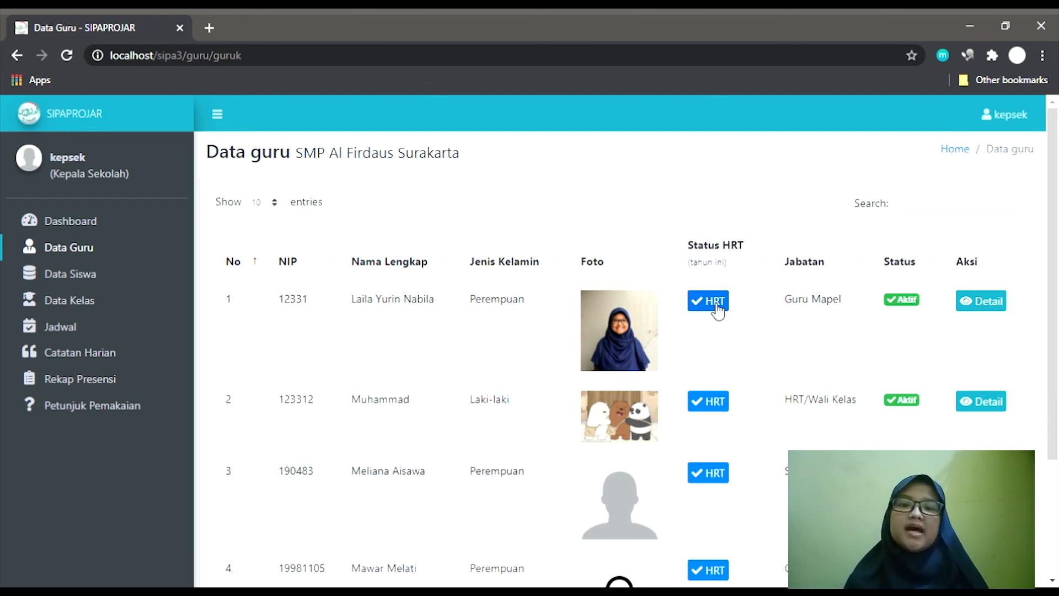
Check the first teacher's HRT history (VII A, 2019/2020 - Ganjil), then open Data Kelas.
left_click(985, 303)
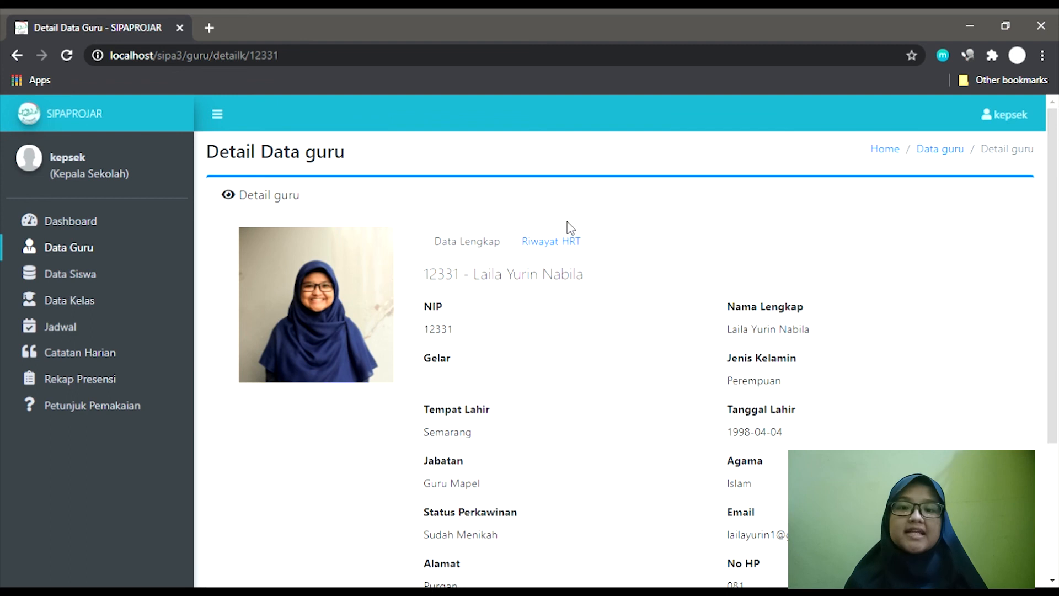
left_click(568, 240)
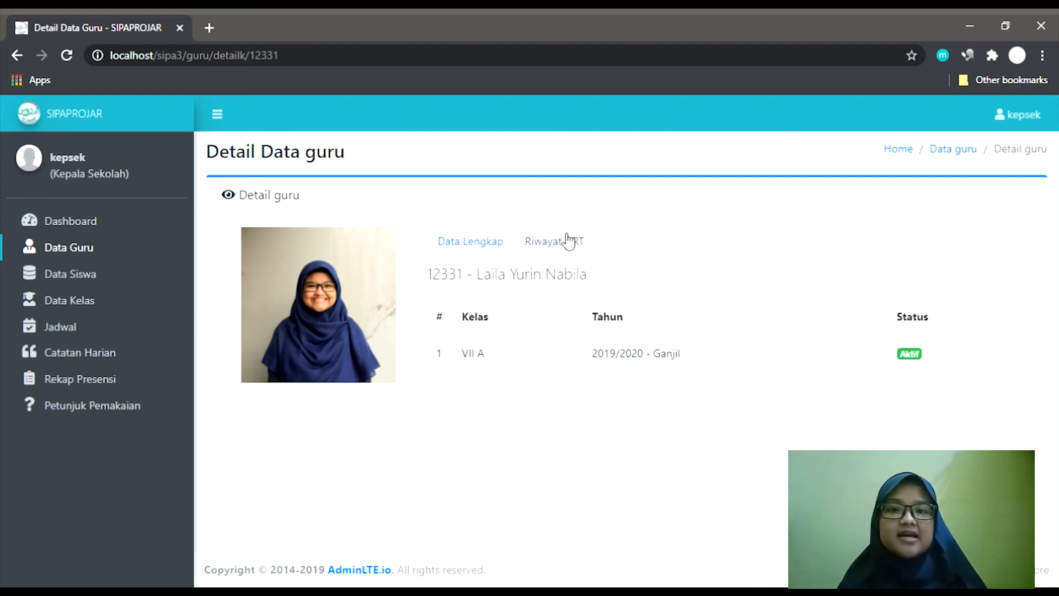
left_click(80, 298)
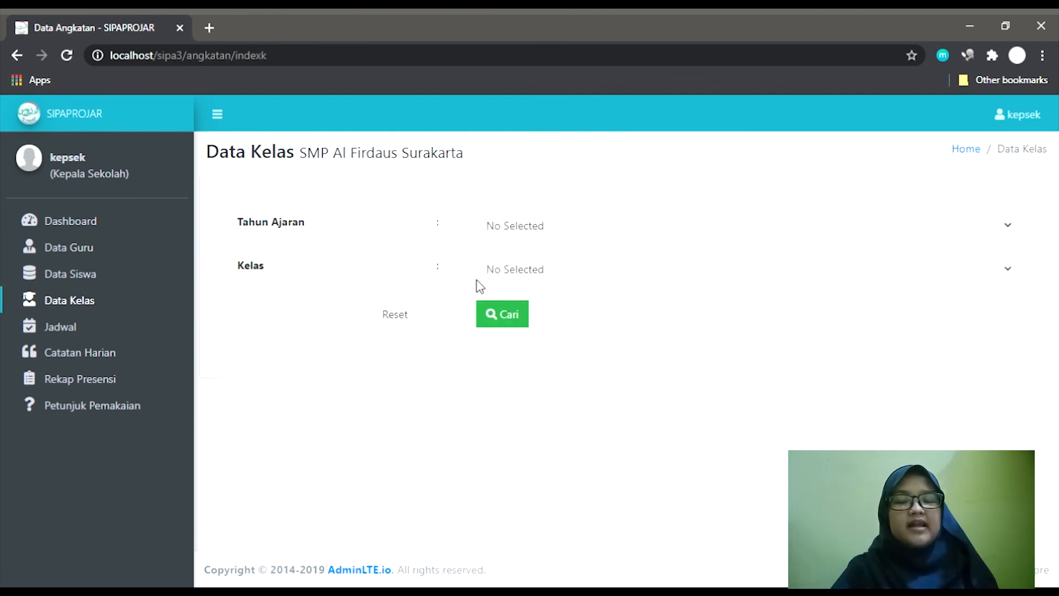
Show the student list for class VII A in 2019/2020 - Ganjil.
left_click(530, 237)
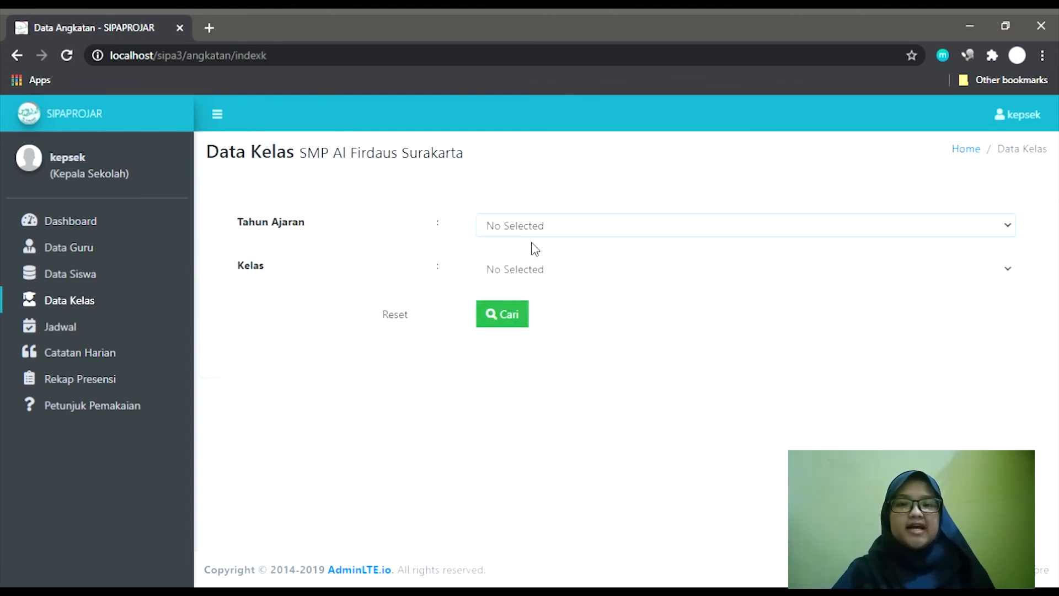
left_click(540, 268)
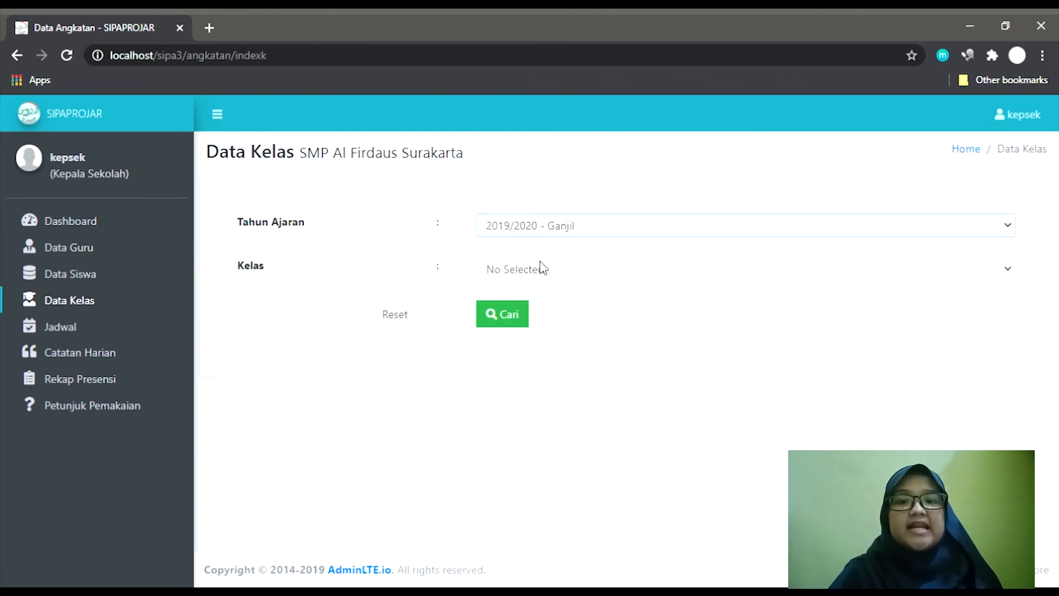
left_click(521, 315)
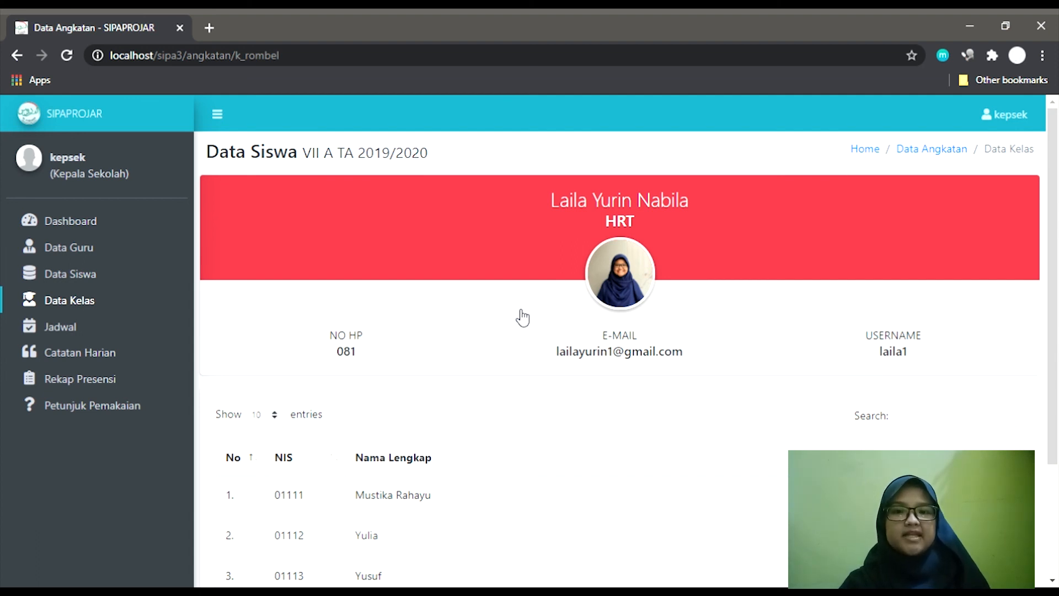
Display VII A's six-lesson 2019/2020 - Ganjil timetable, then go to Catatan Harian.
left_click(153, 327)
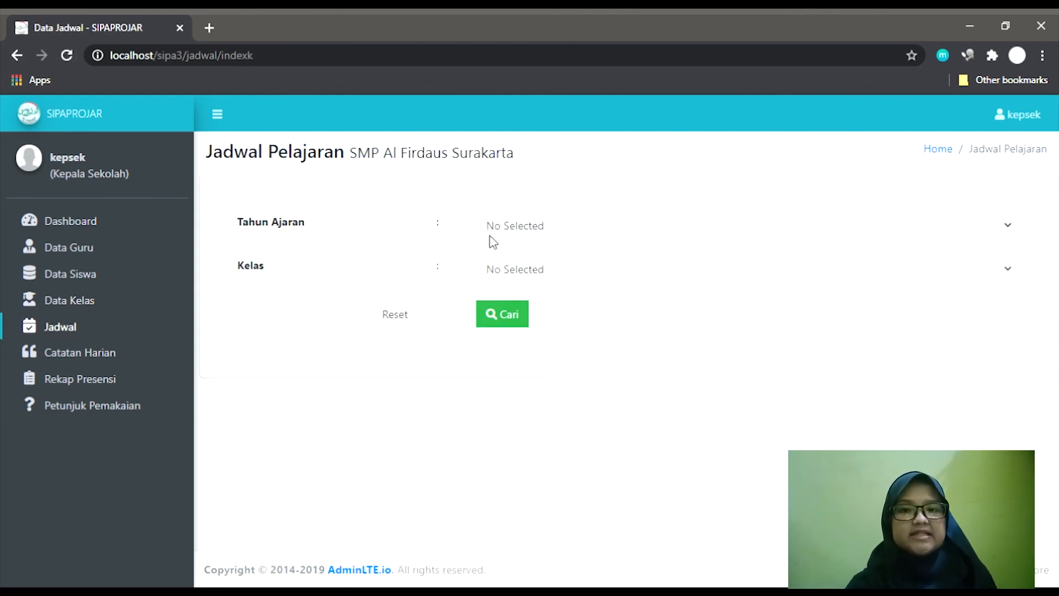
left_click(490, 259)
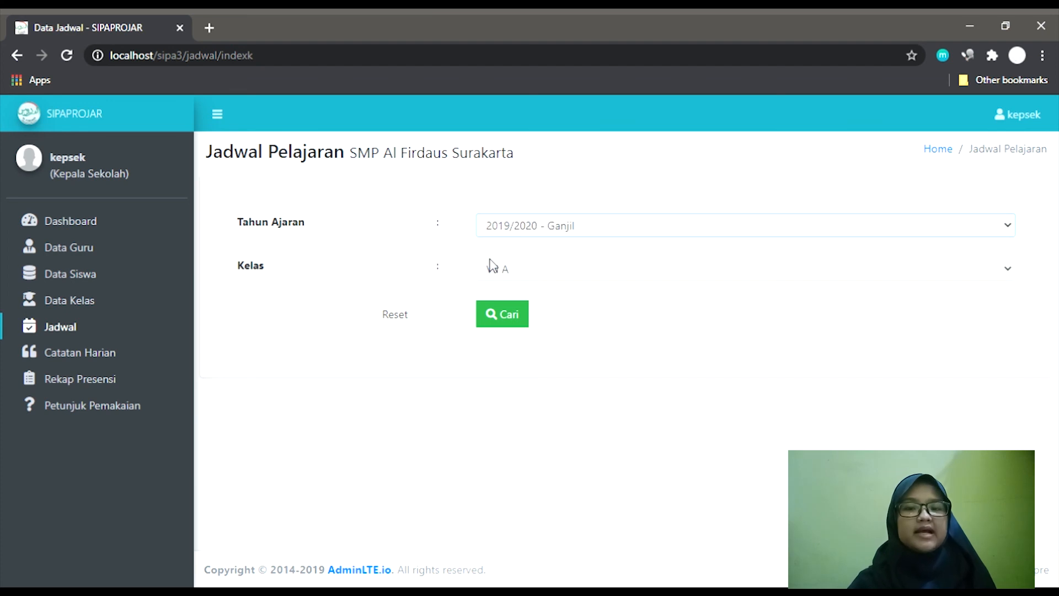
left_click(502, 324)
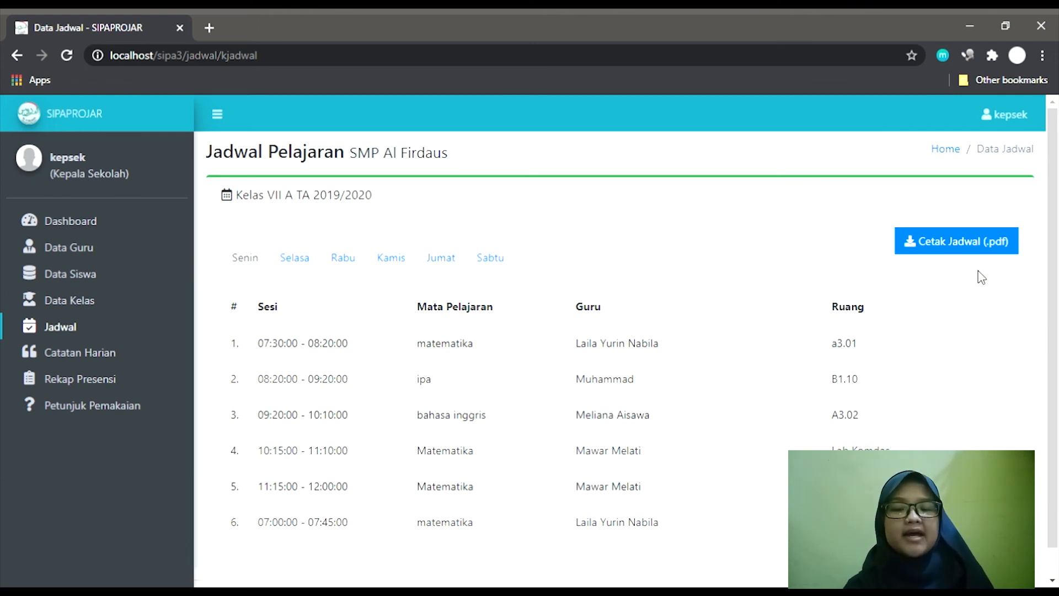
left_click(119, 360)
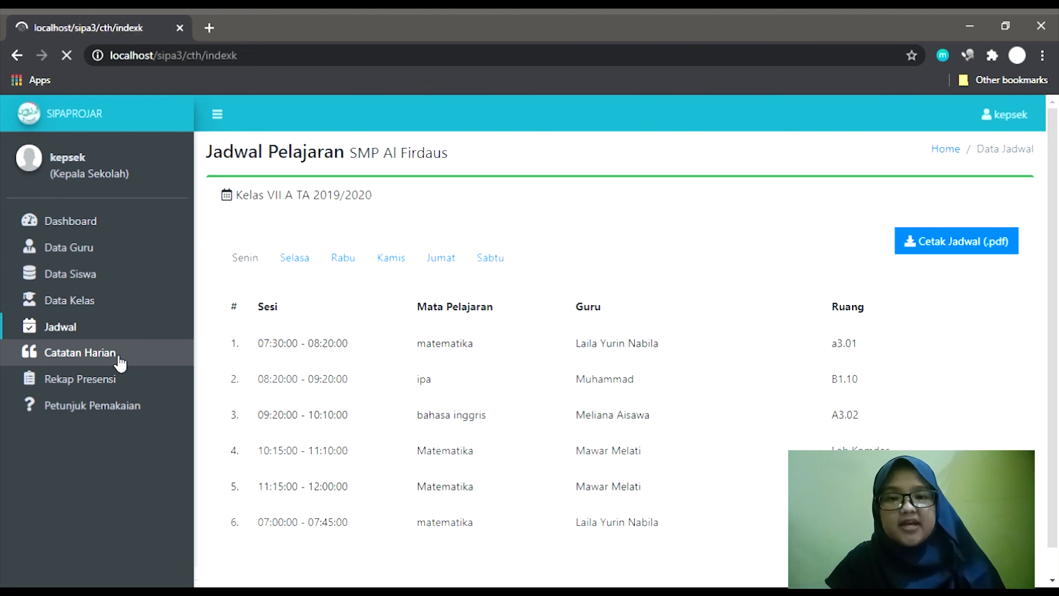
Show VII A's 2019/2020 - Ganjil daily notes, then go to Rekap Presensi.
left_click(638, 234)
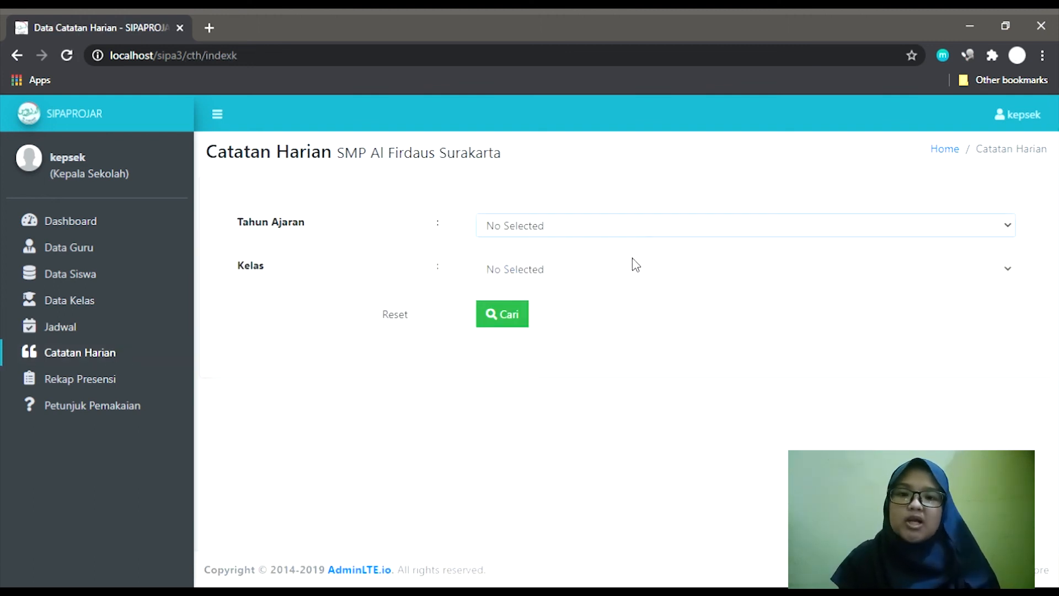
left_click(634, 264)
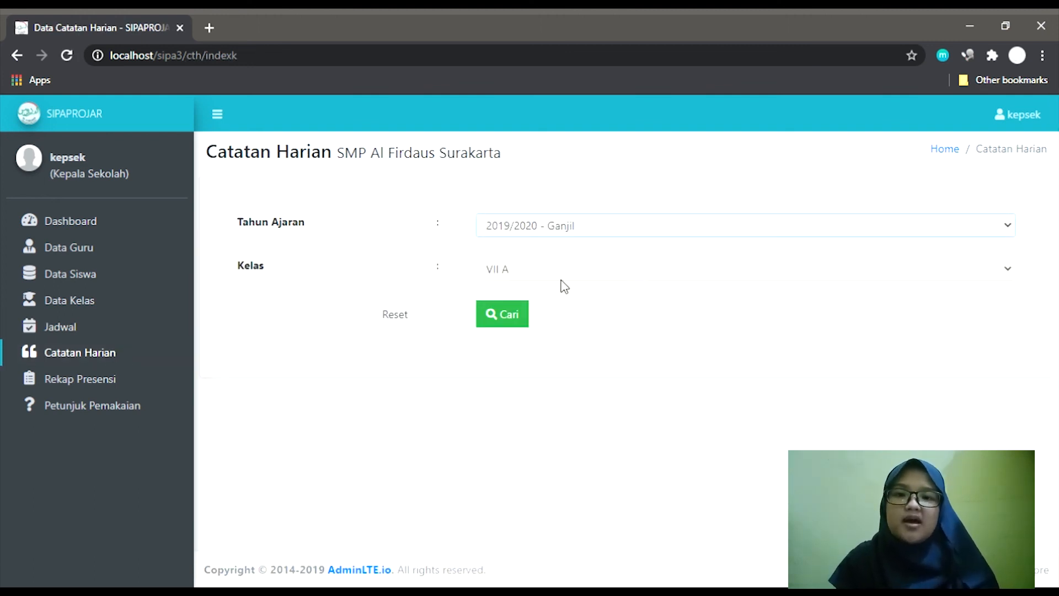
left_click(498, 307)
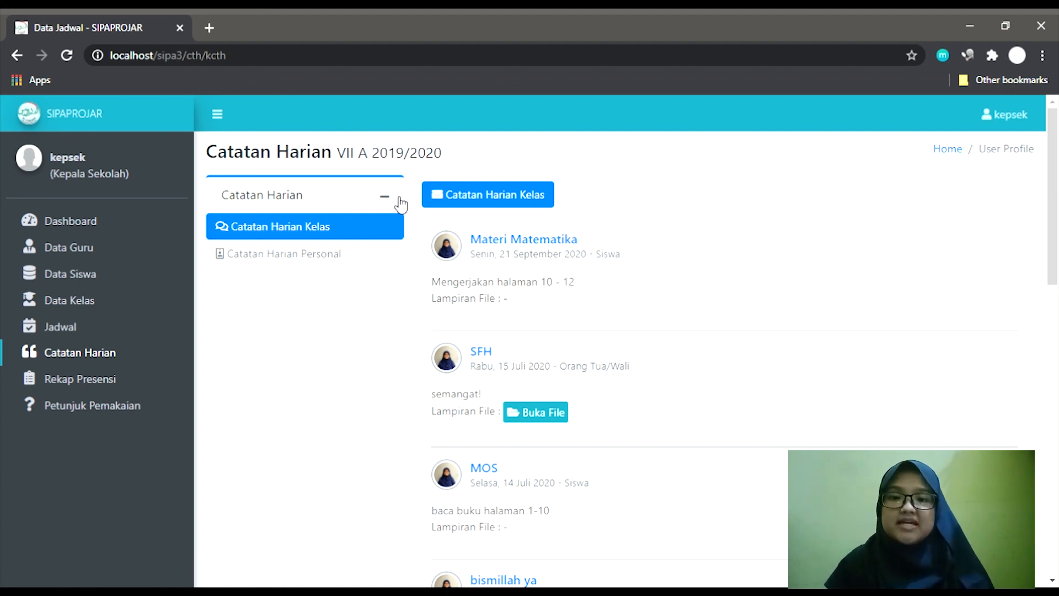
left_click(63, 386)
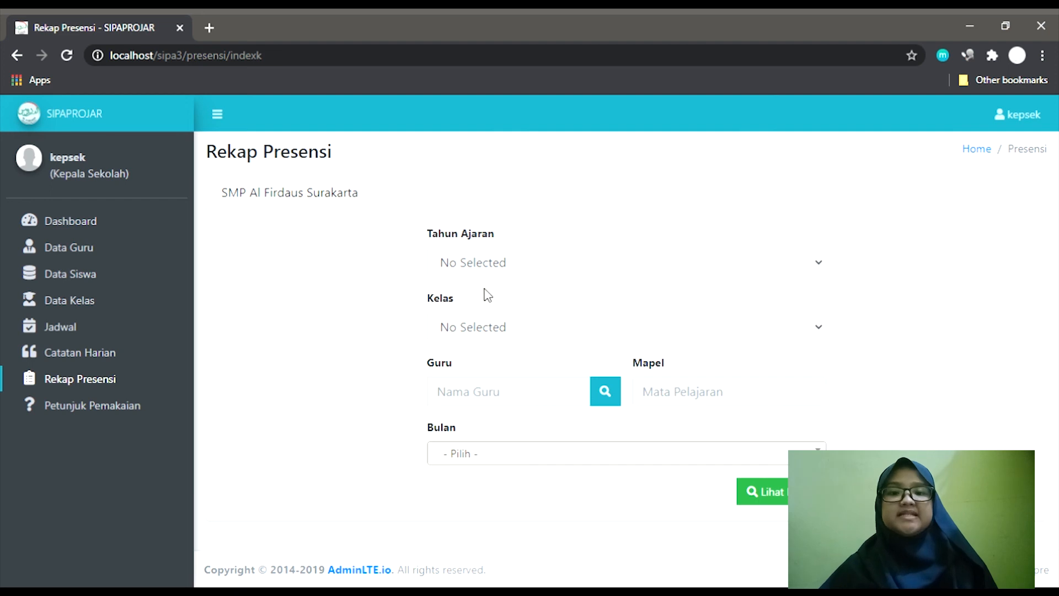
Filter the recap to 2019/2020 - Ganjil, class VII A and the matematika teacher.
left_click(508, 275)
left_click(517, 310)
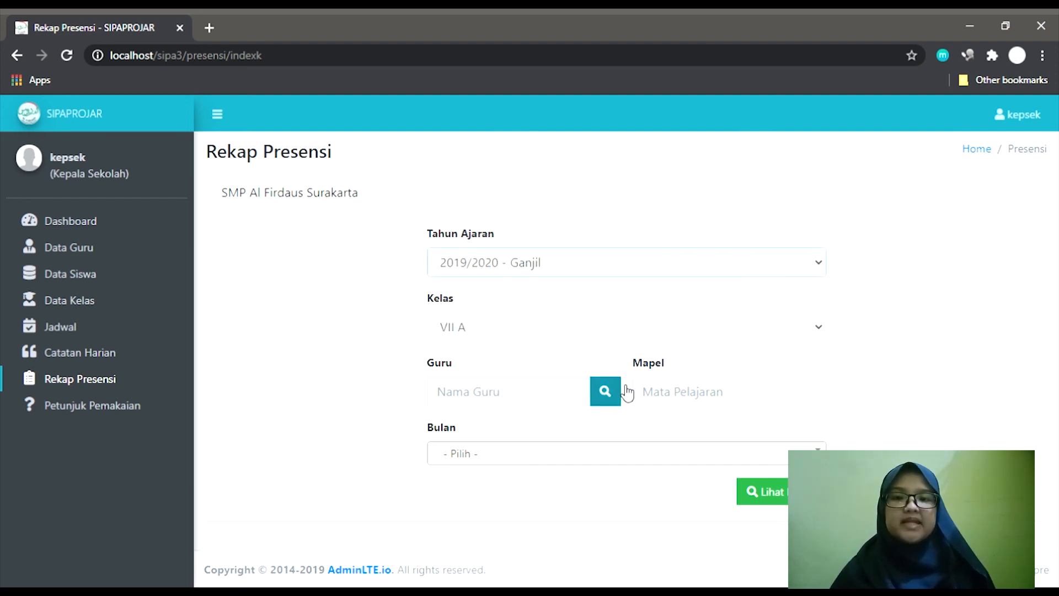
left_click(605, 392)
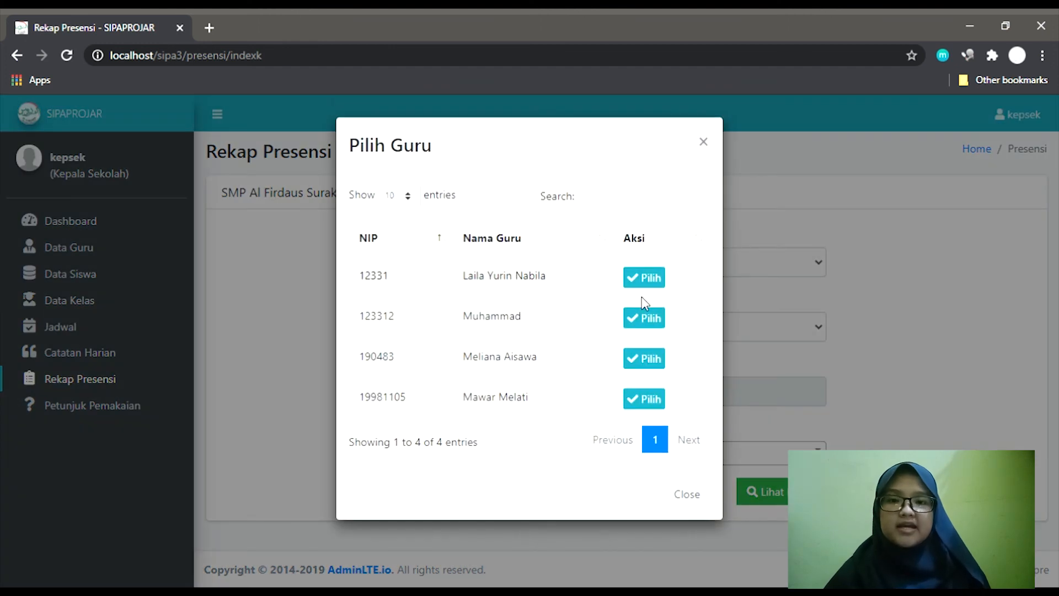
left_click(657, 286)
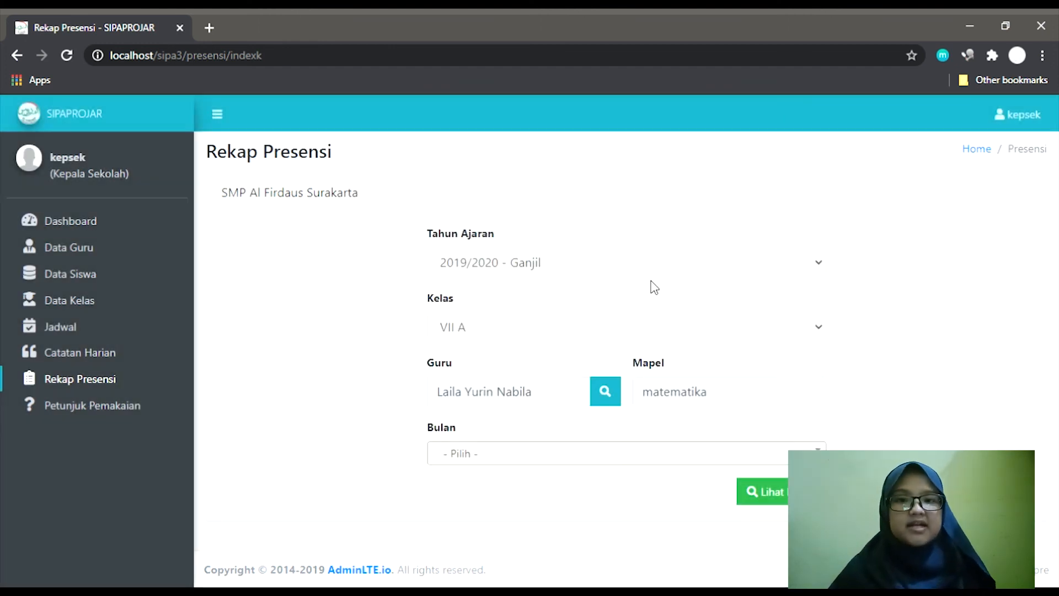
Generate the Agustus attendance recap, review it, then log out of the principal account.
left_click(644, 464)
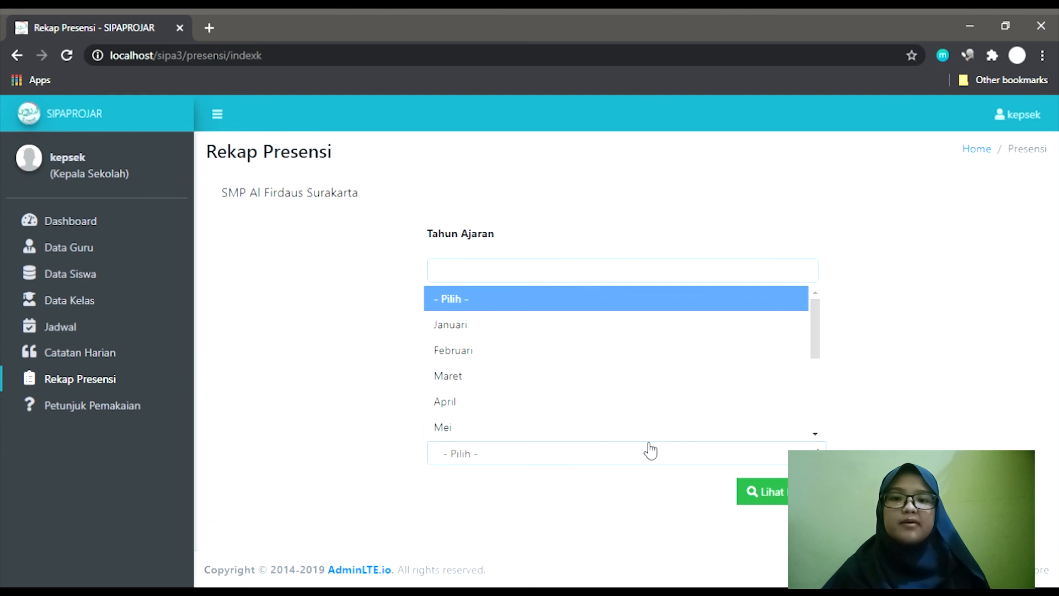
scroll(648, 414, "down", 2)
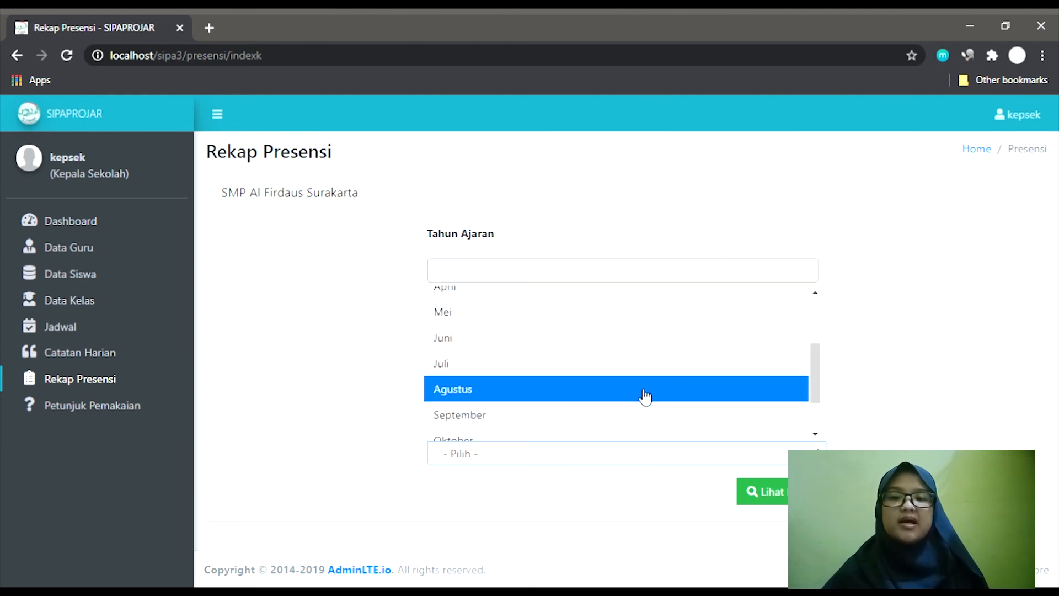
left_click(644, 392)
left_click(764, 492)
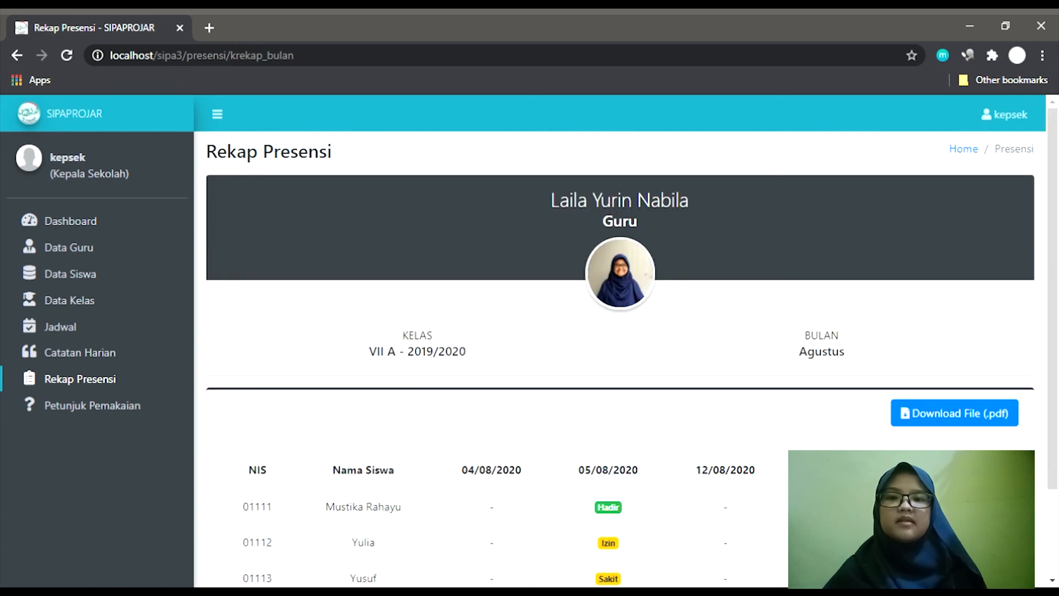
scroll(627, 383, "down", 2)
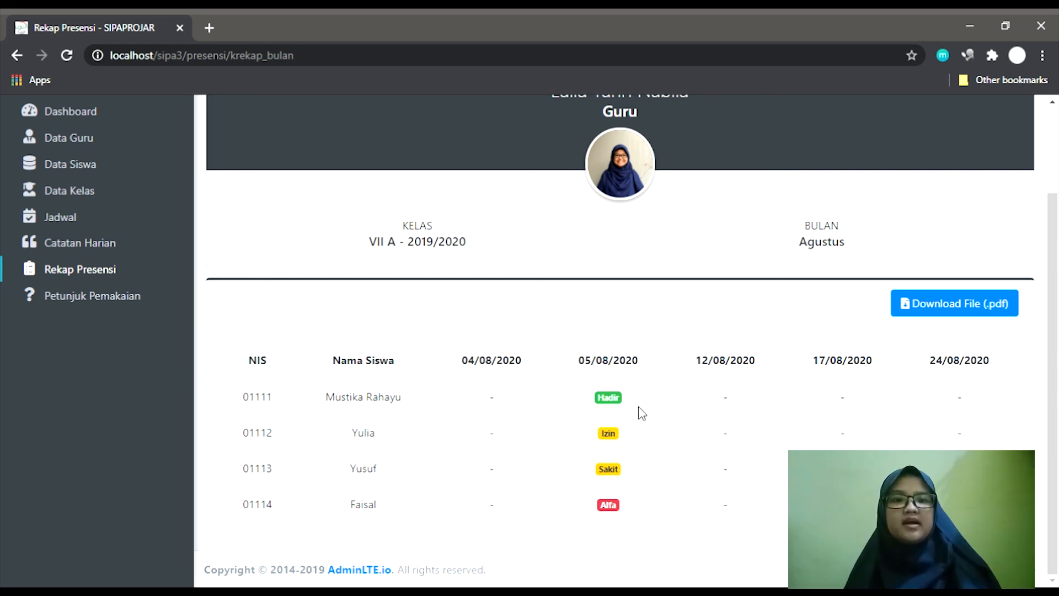
scroll(642, 414, "up", 2)
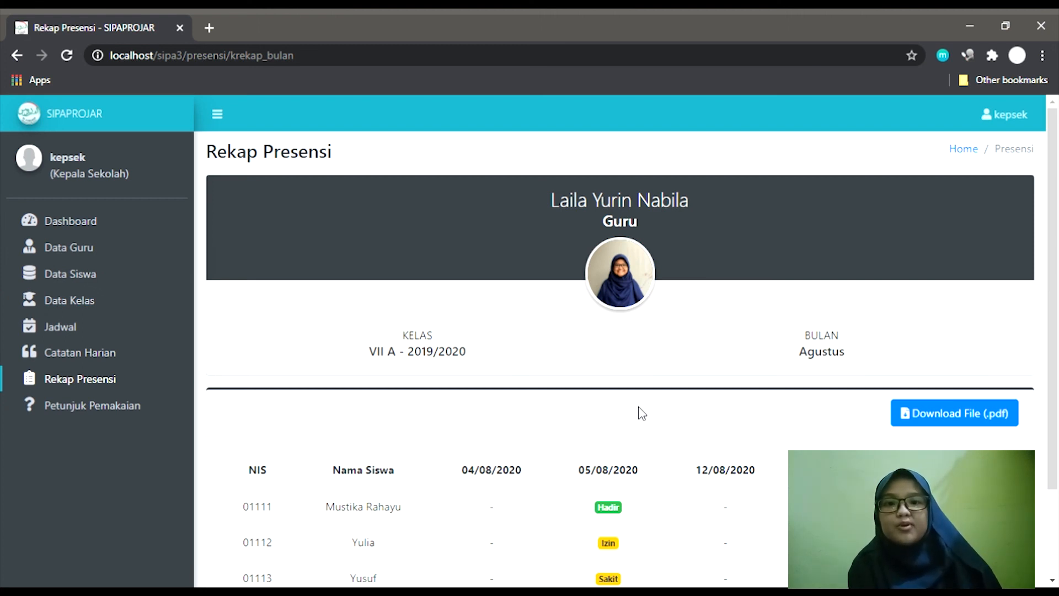
left_click(1043, 126)
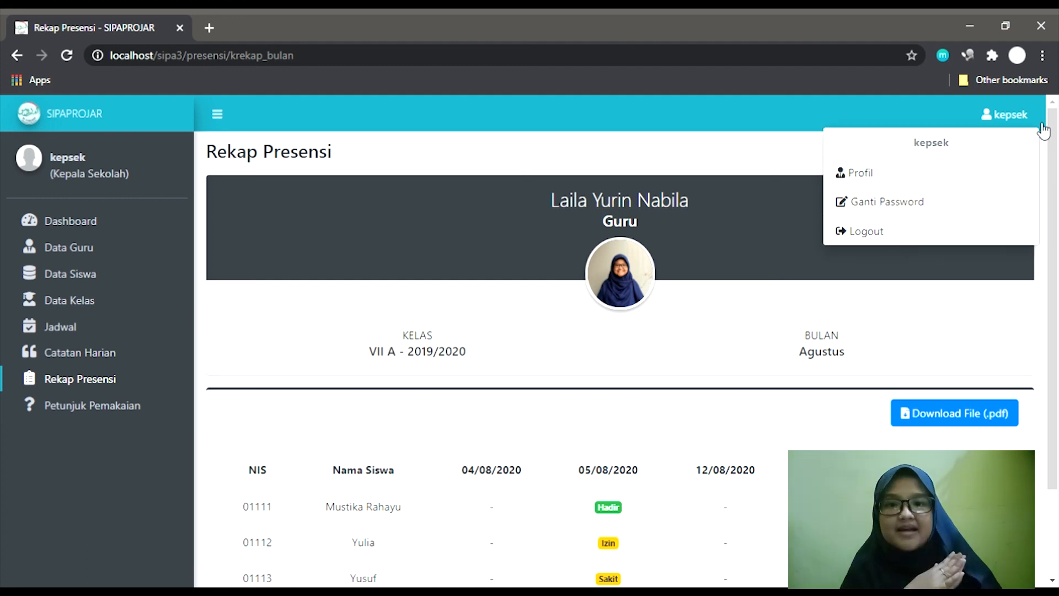
left_click(999, 234)
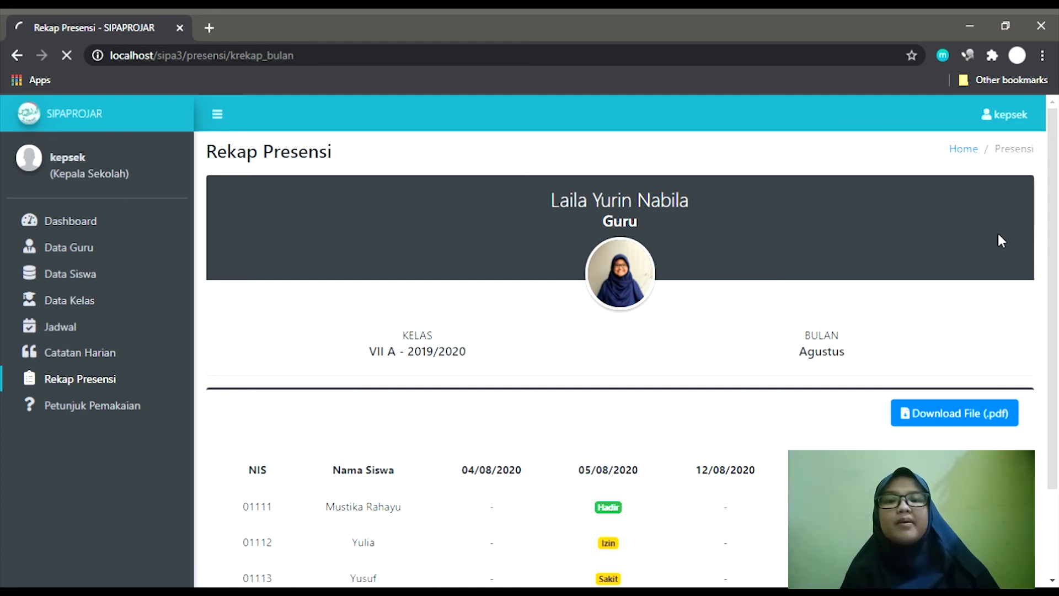